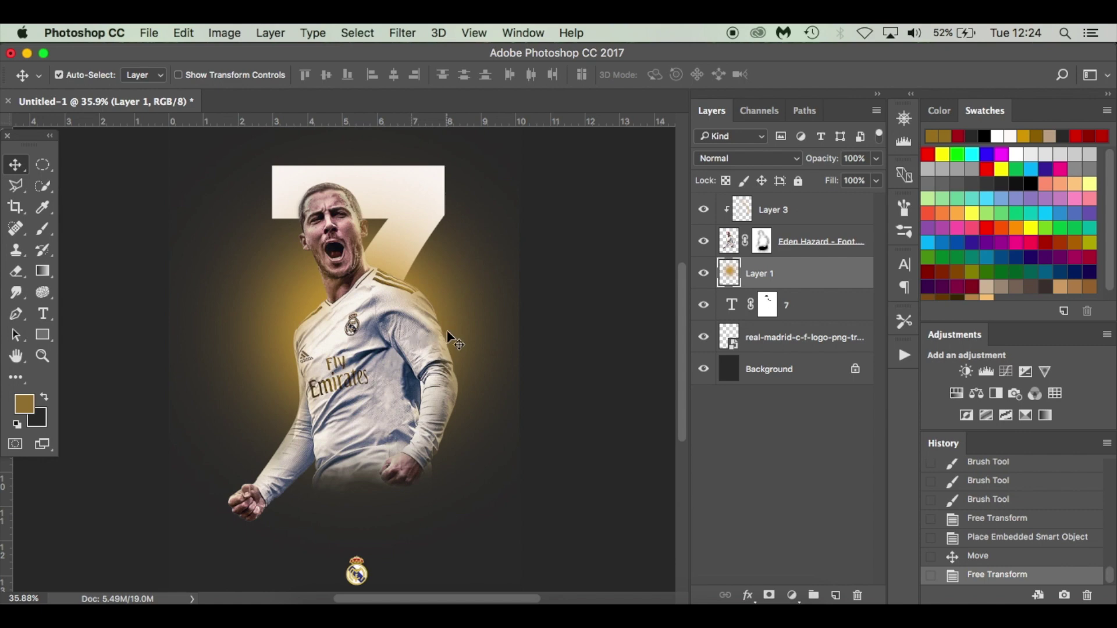
Step: Create a new portrait document from the Custom 1200 × 1600 px, 300 ppi preset
click(149, 33)
click(540, 342)
key(super)
key(super+n)
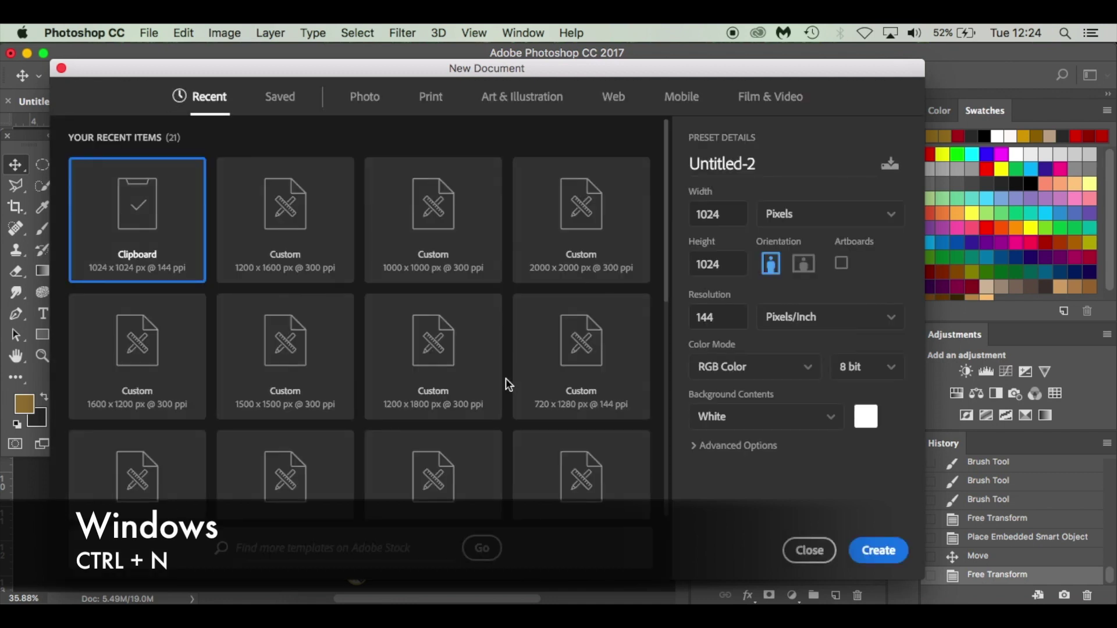
click(288, 242)
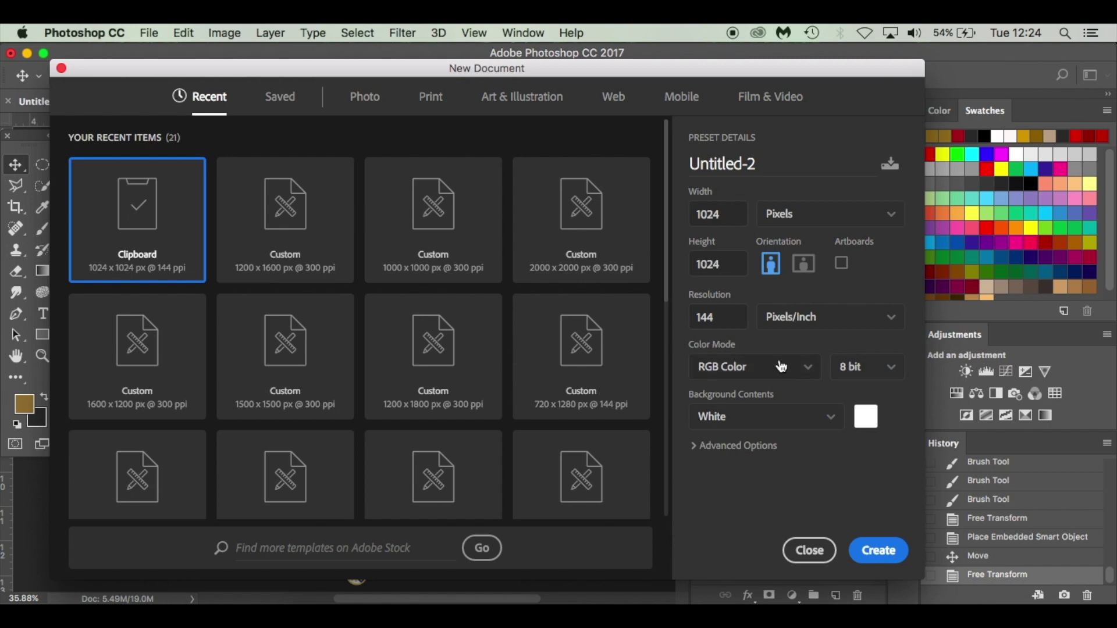
click(301, 226)
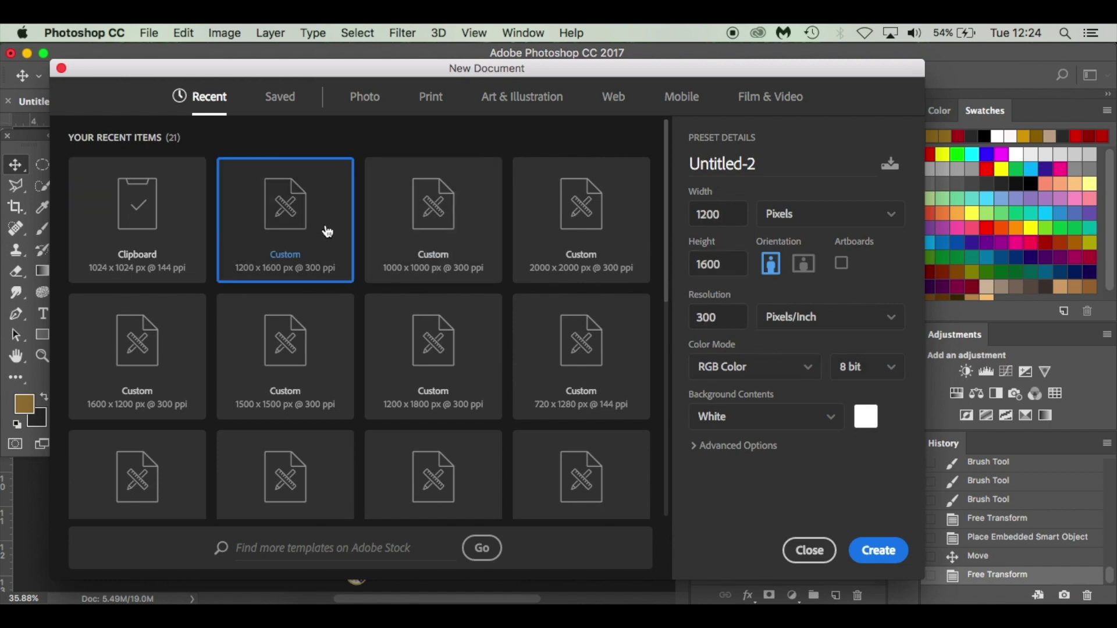
click(877, 550)
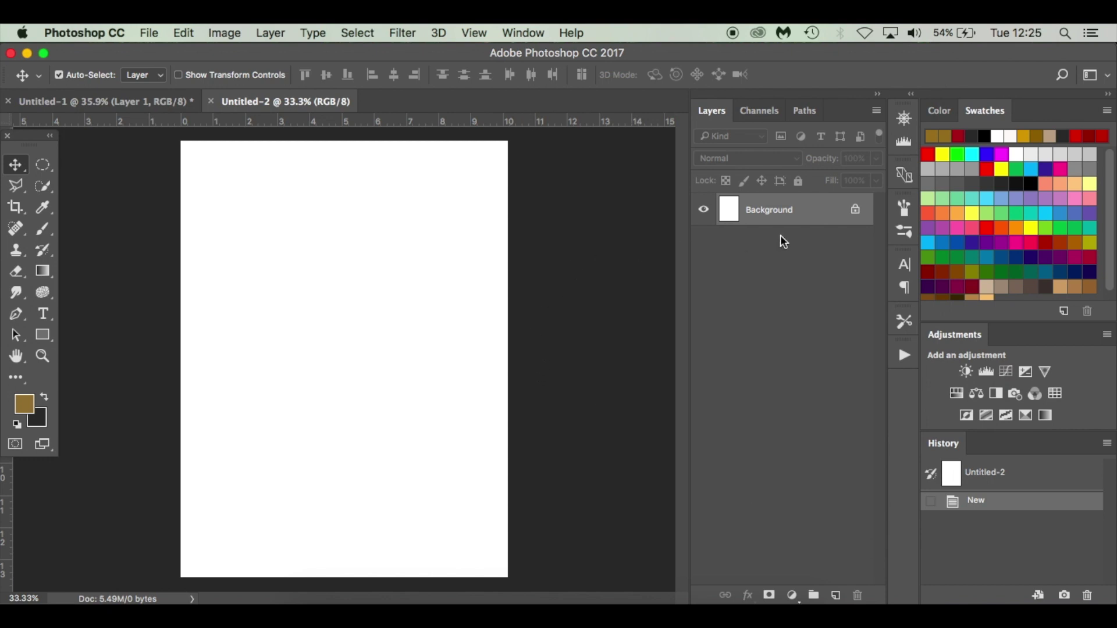
Step: Unlock the Background into Layer 0 and fill it with dark grey #292929
drag(857, 218, 857, 597)
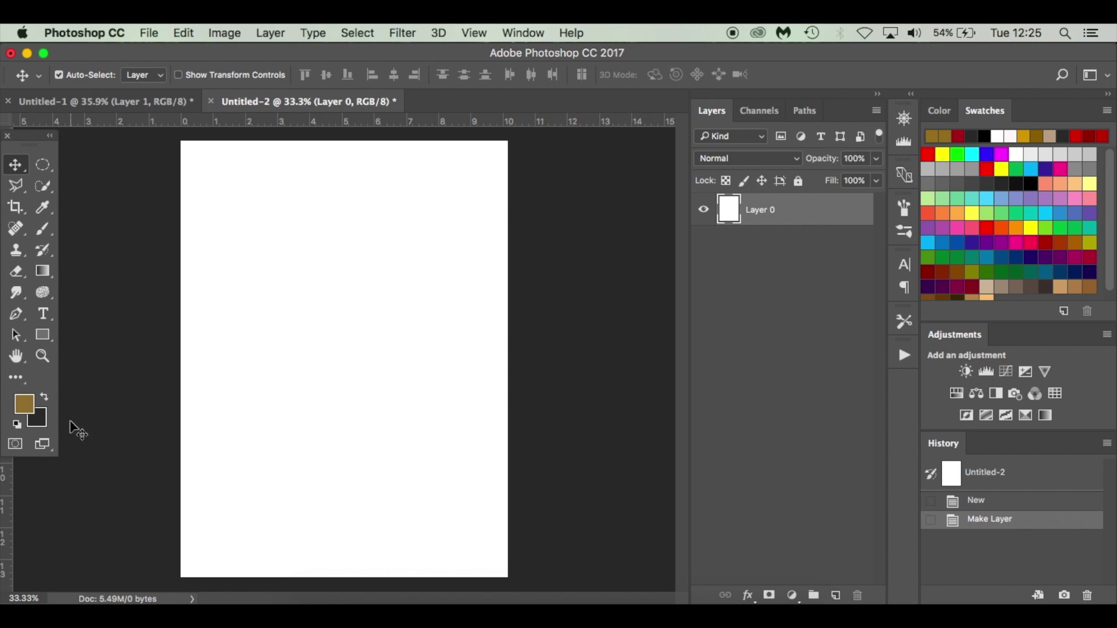
click(45, 424)
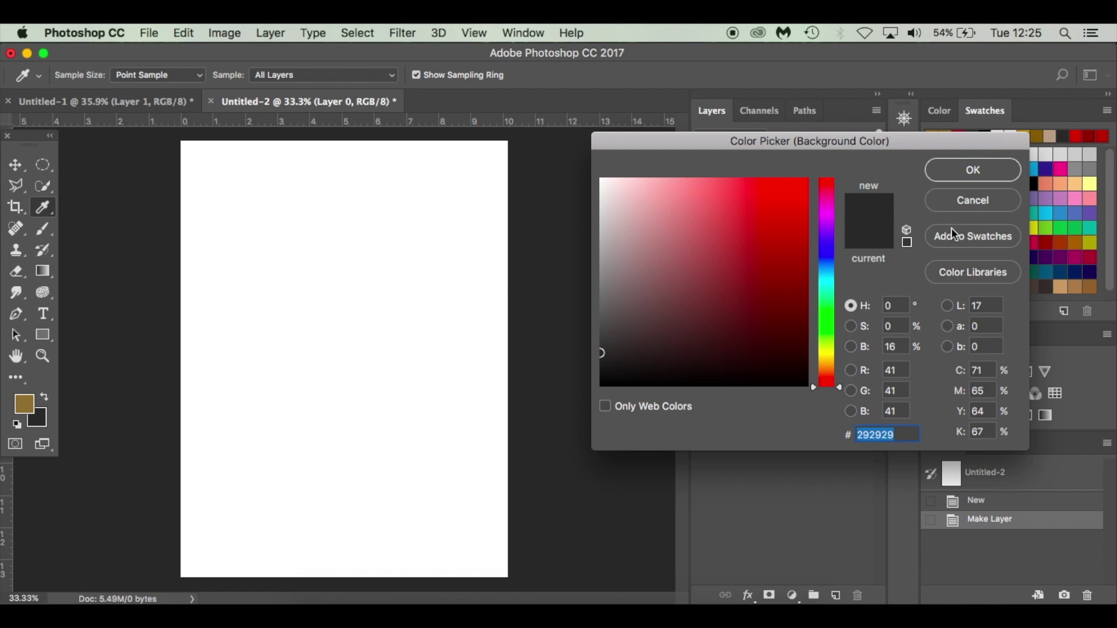
click(970, 173)
key(v)
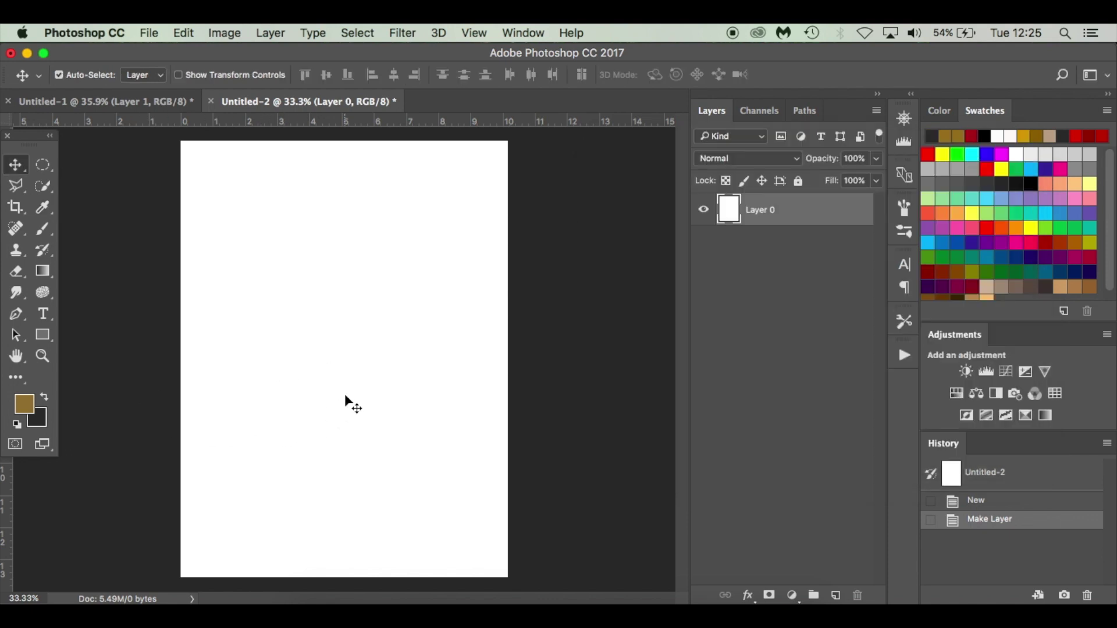
key(super+BackSpace)
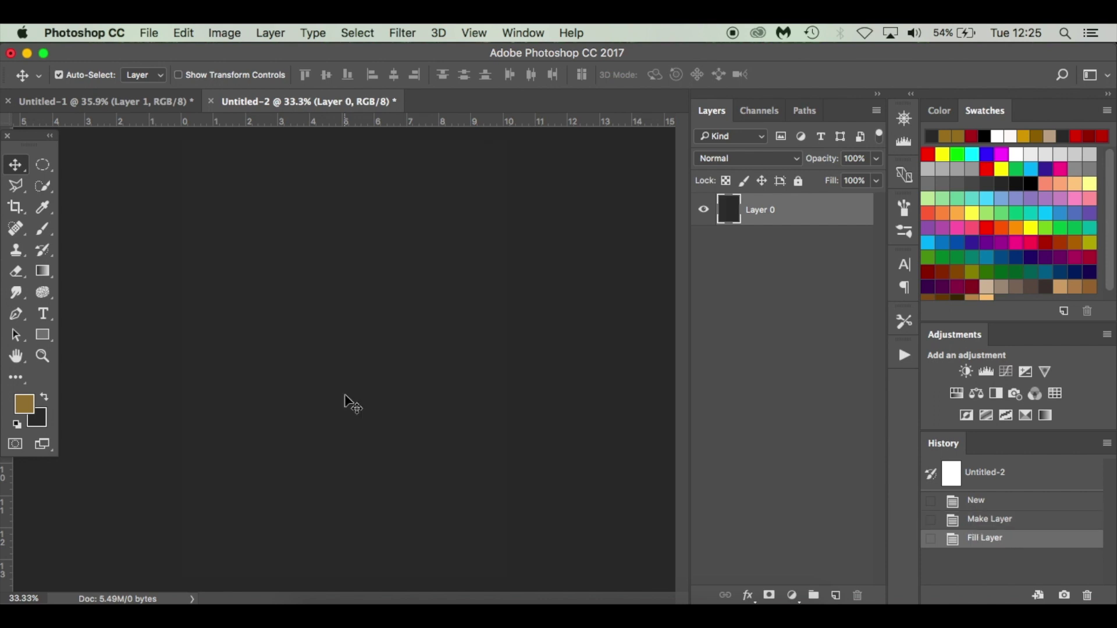
Step: Drag the Eden Hazard image from Finder onto the canvas, shrink it, move it up-right, and commit
click(319, 611)
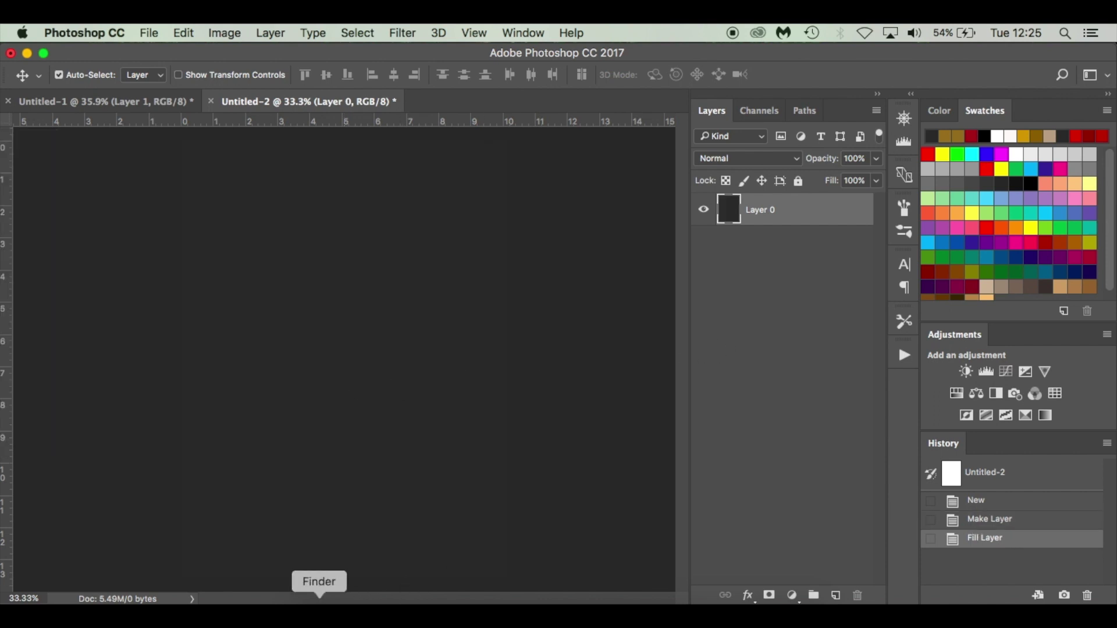
click(675, 301)
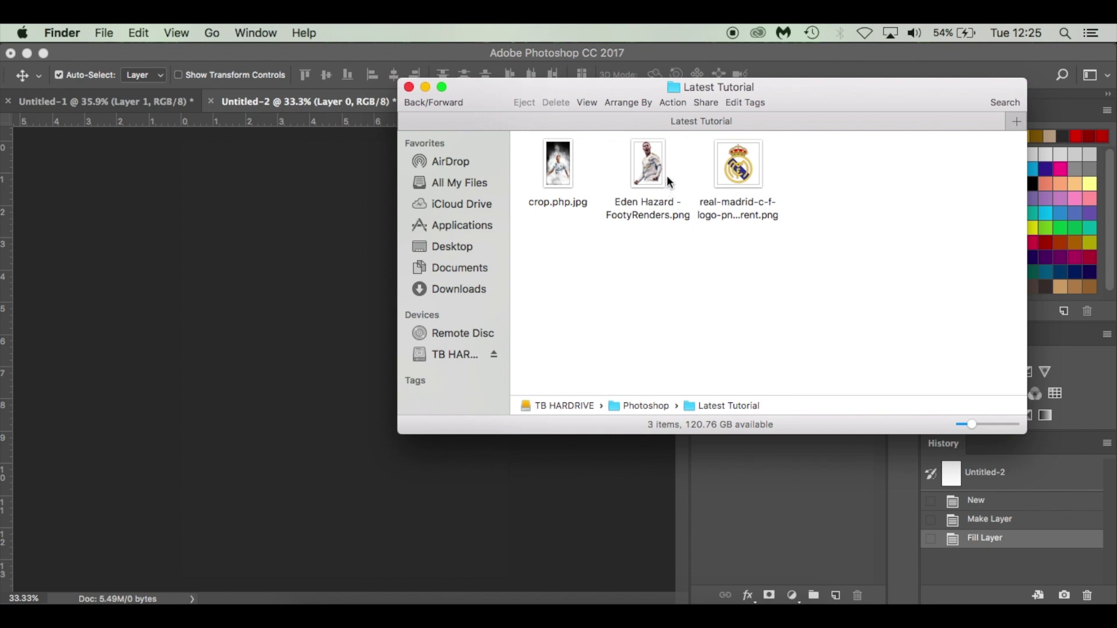
click(642, 166)
drag(643, 166, 316, 333)
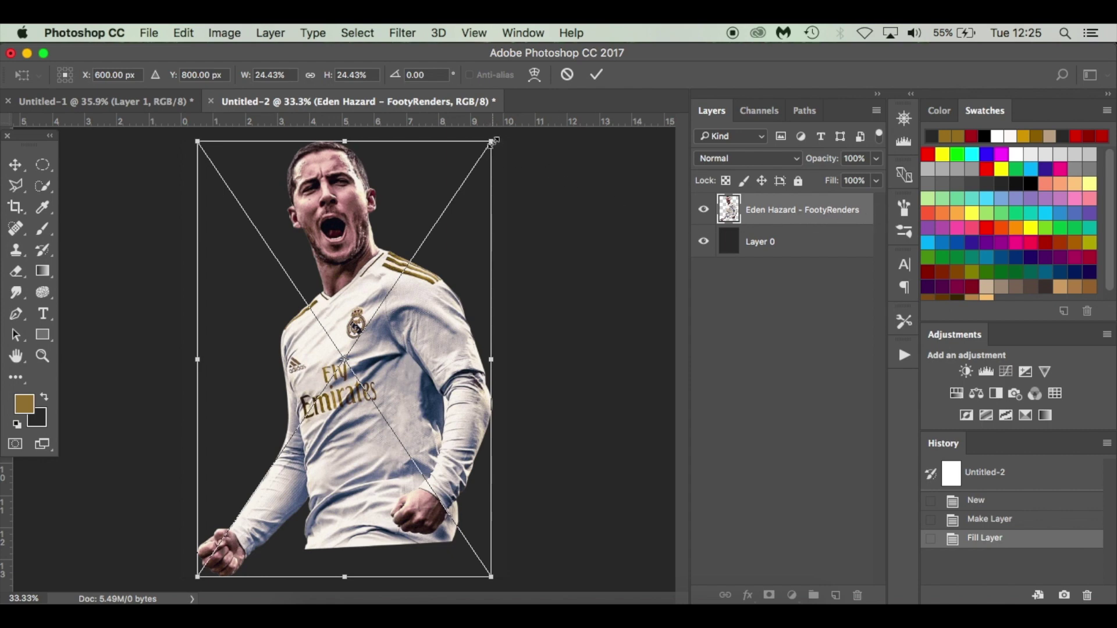
drag(492, 142, 430, 232)
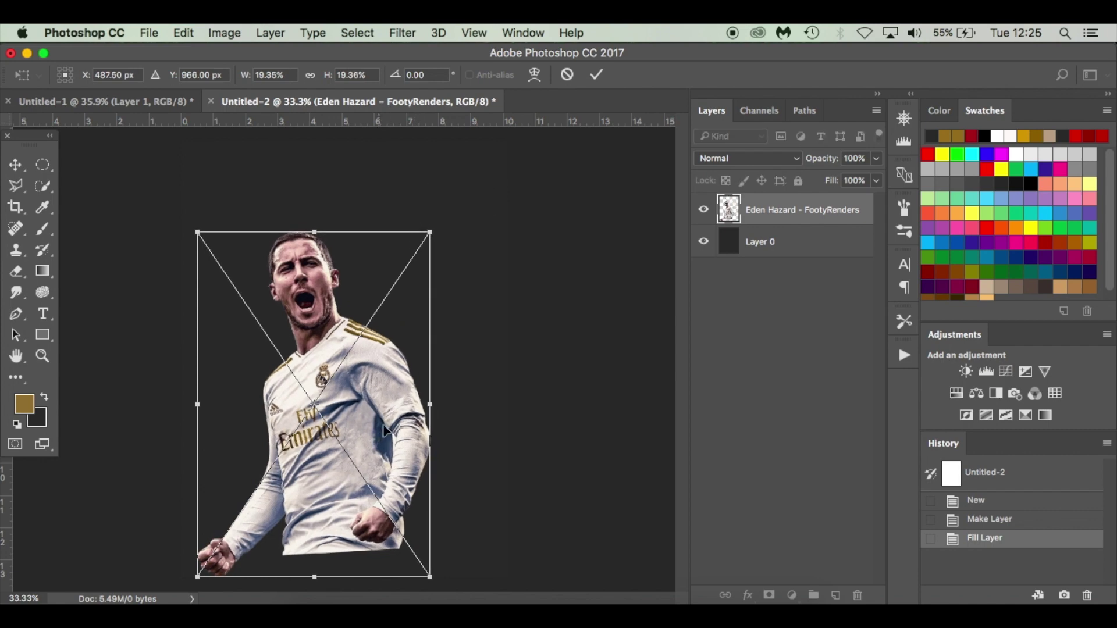
drag(384, 430, 412, 382)
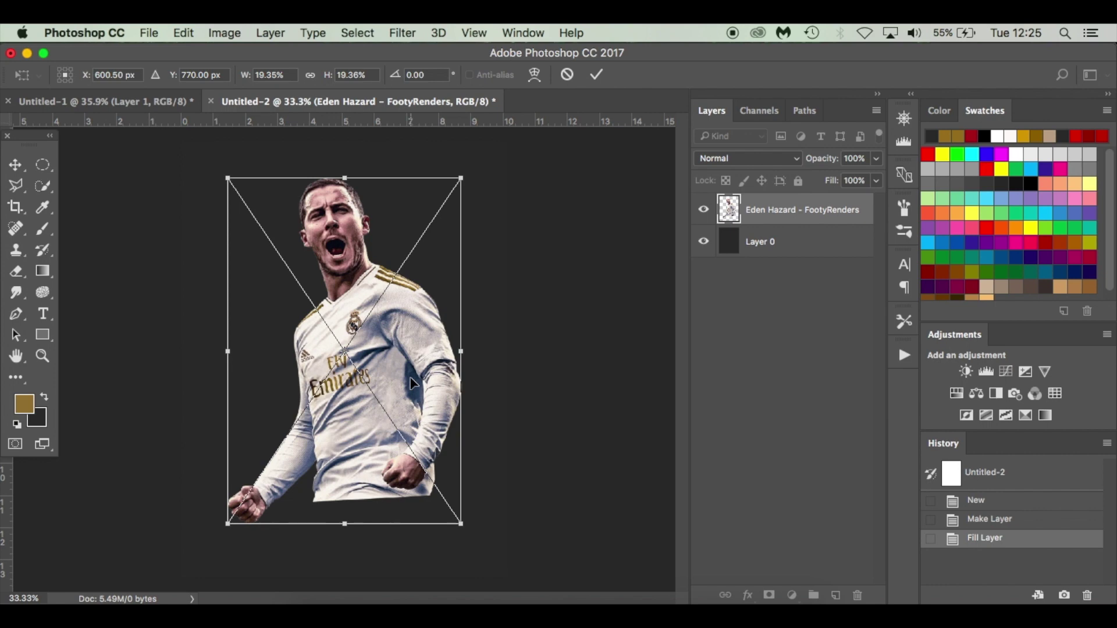
key(Return)
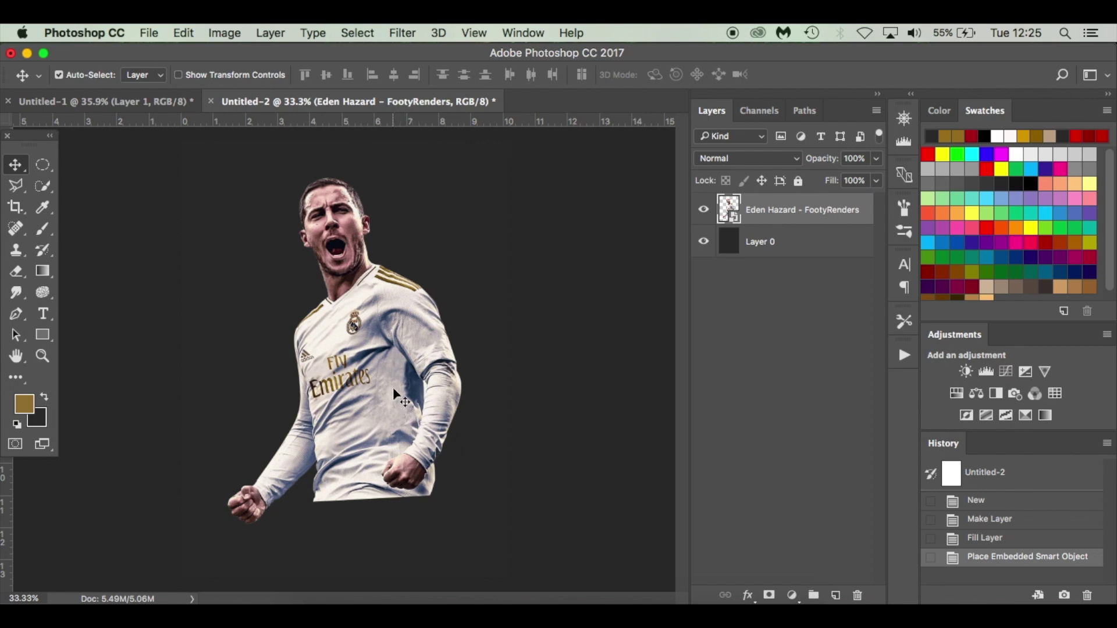
Step: Free Transform the player image smaller, to about 17%, and raise it slightly
key(super+t)
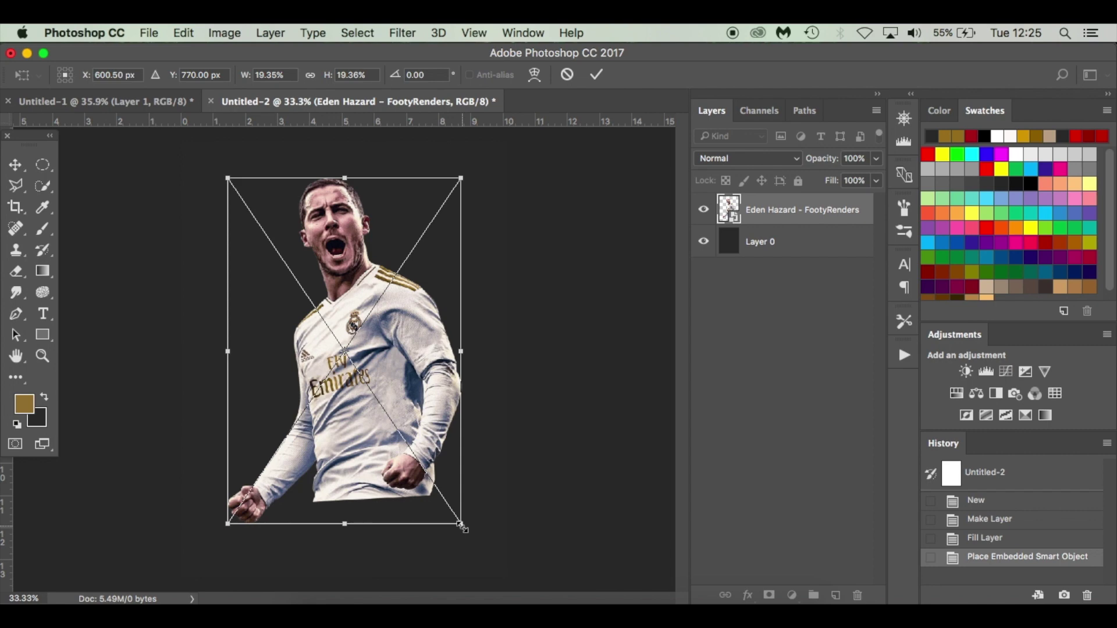
drag(461, 525, 443, 511)
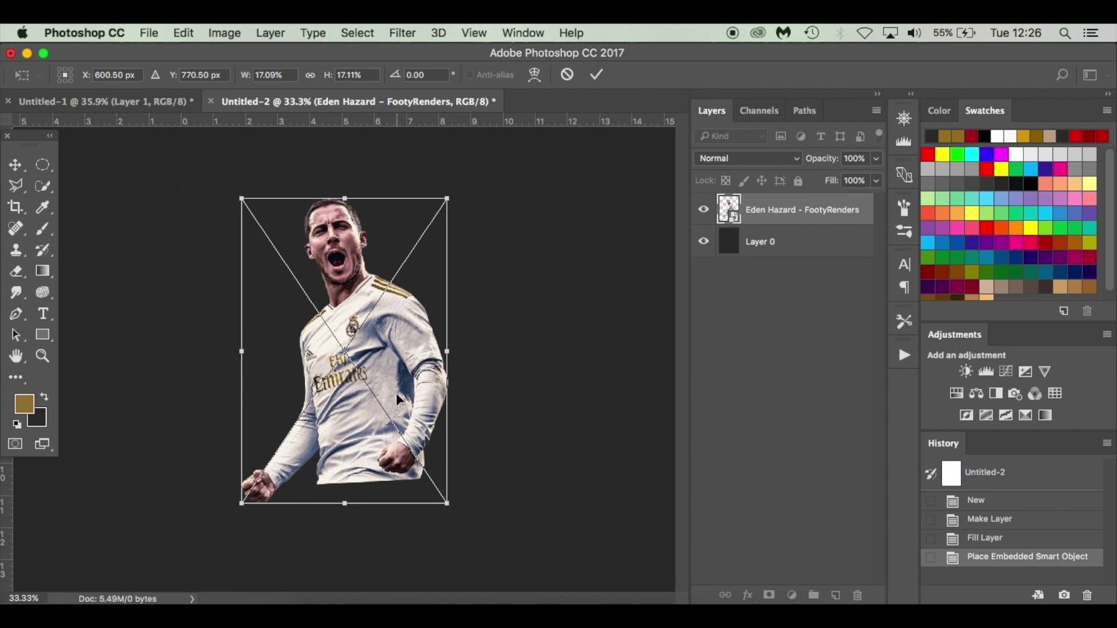
mouse_move(395, 393)
mouse_down()
mouse_move(396, 378)
mouse_move(396, 388)
mouse_up()
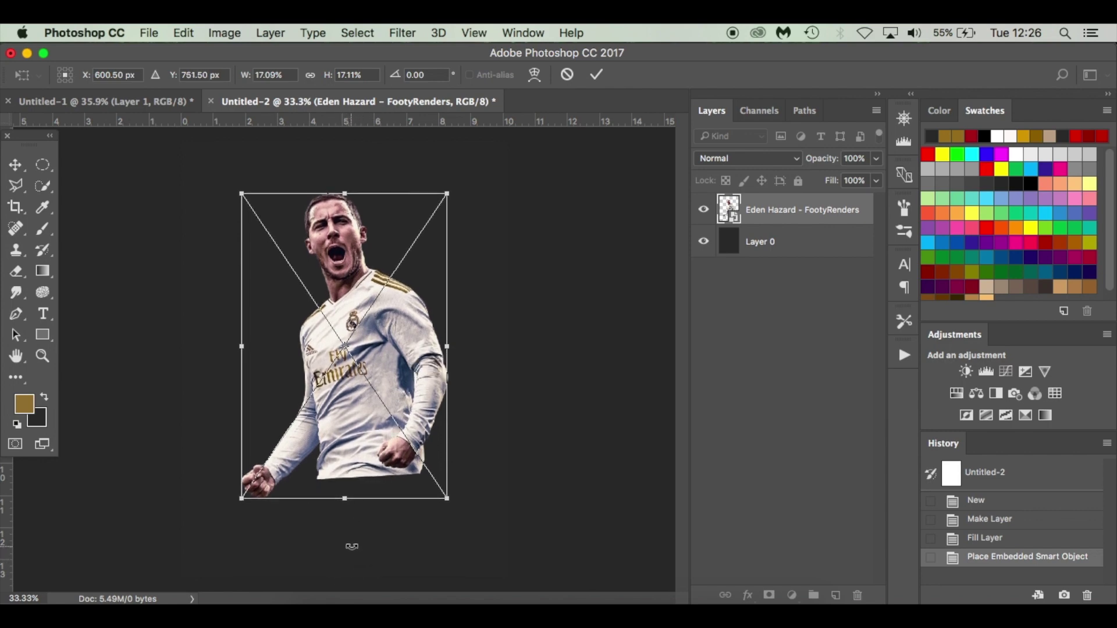
key(Return)
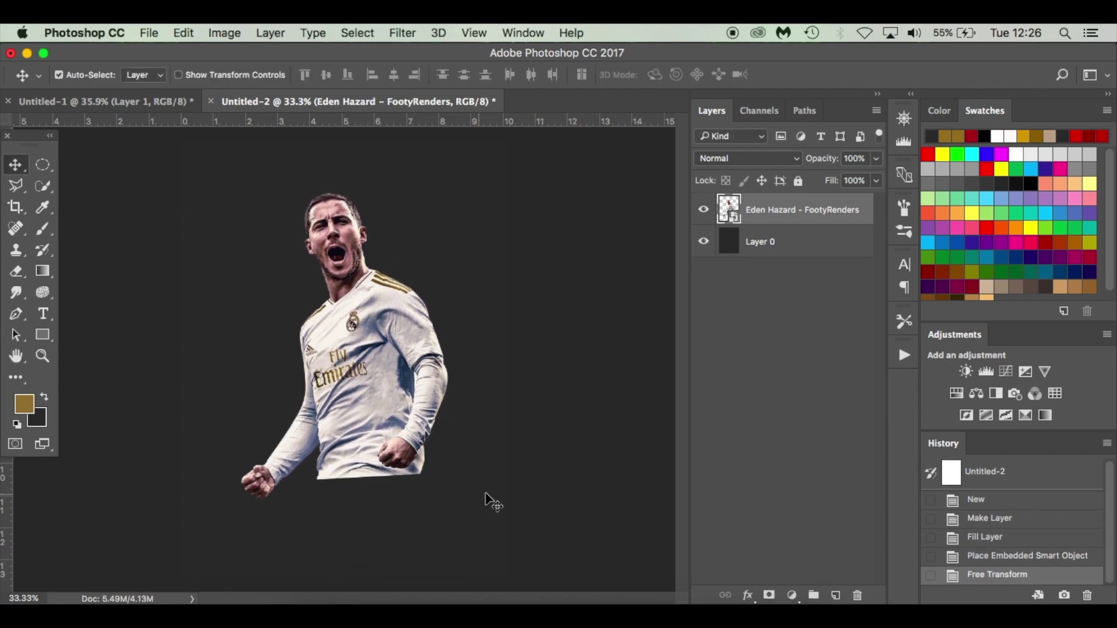
Step: Add a new layer above Layer 0 and set the foreground colour to gold #ba914a
click(823, 252)
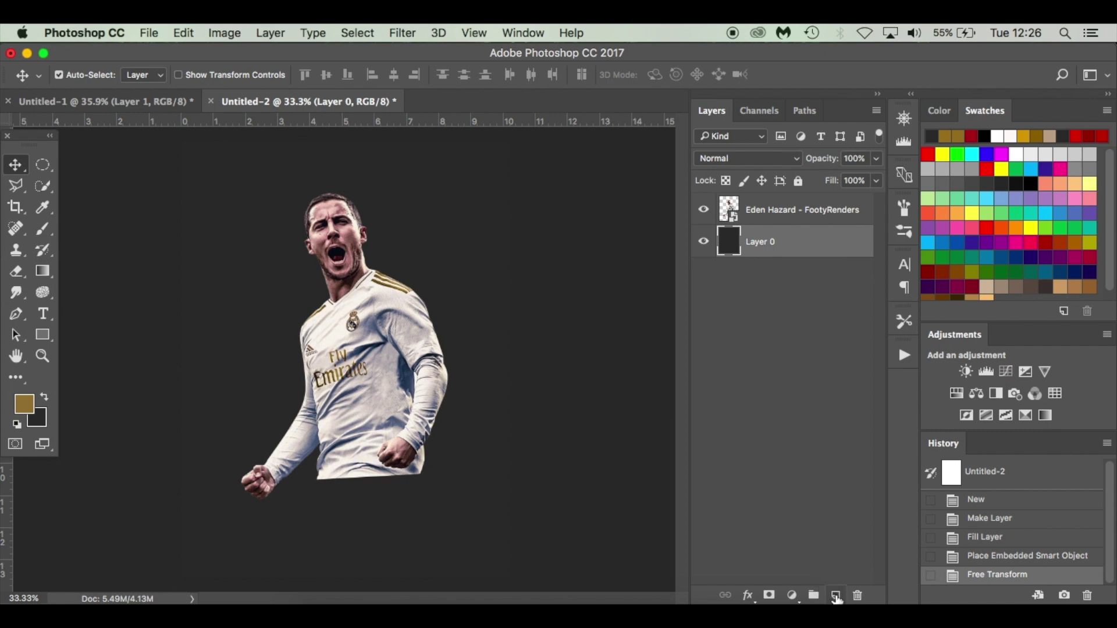
click(836, 595)
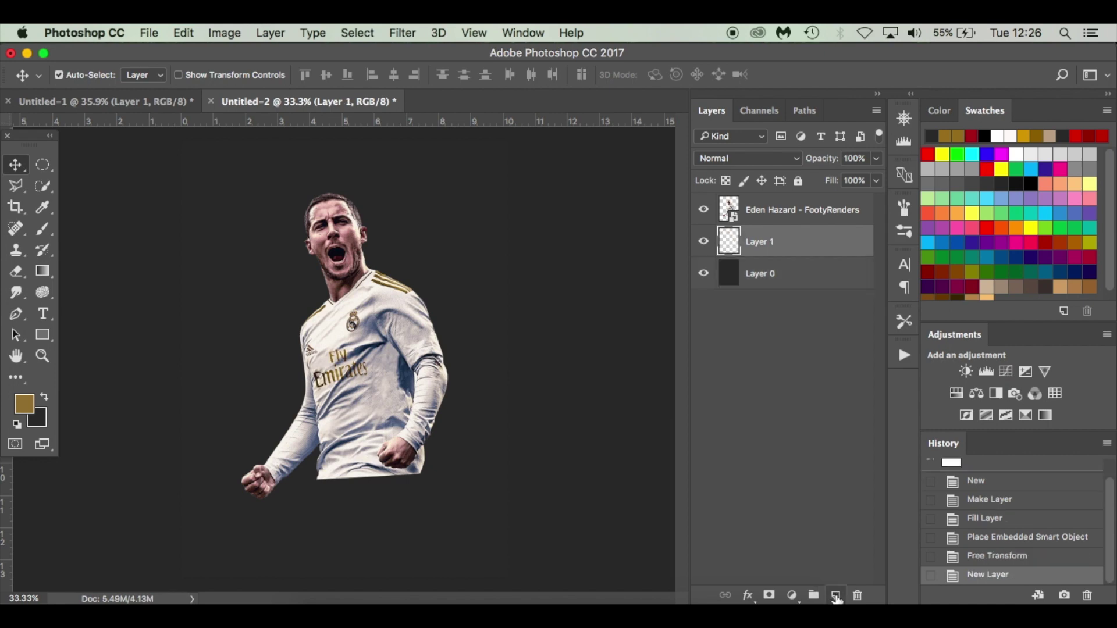
click(25, 404)
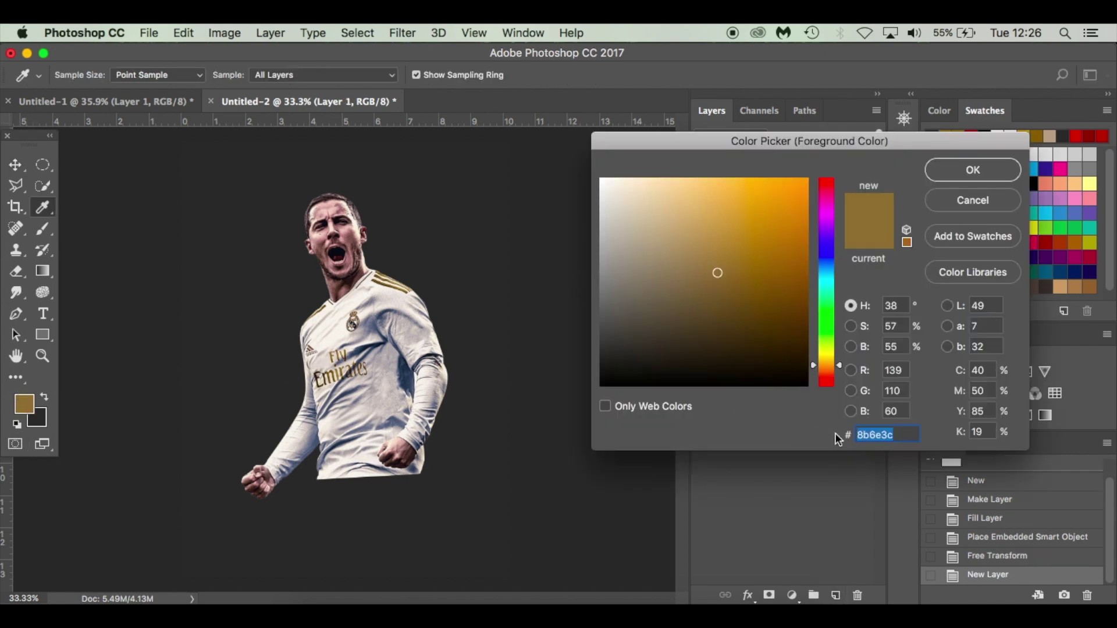
text(ba914a)
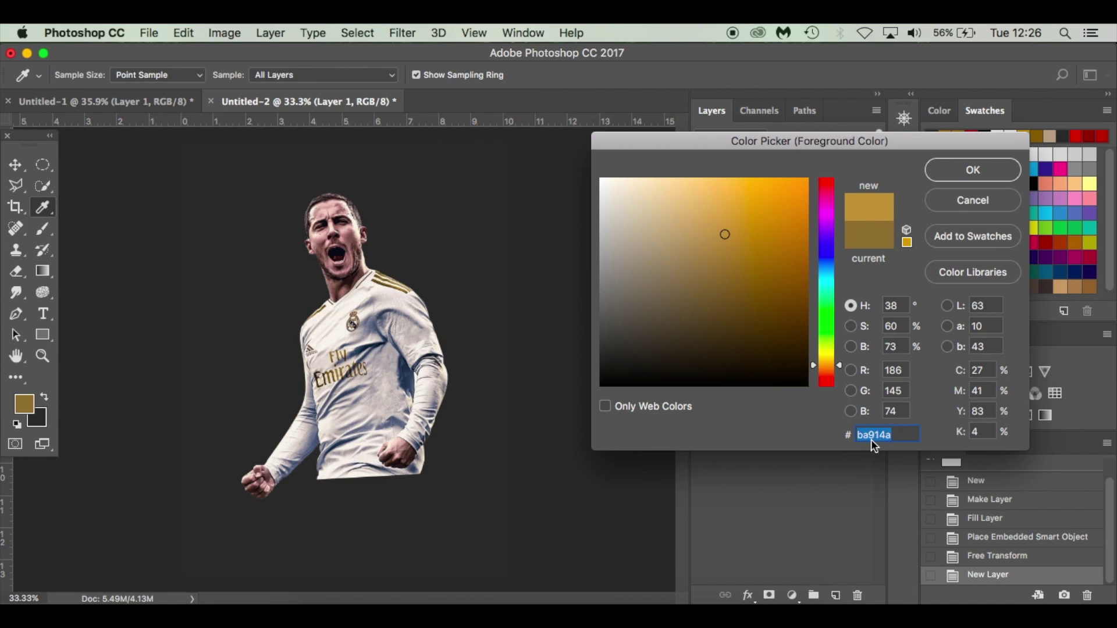
click(967, 172)
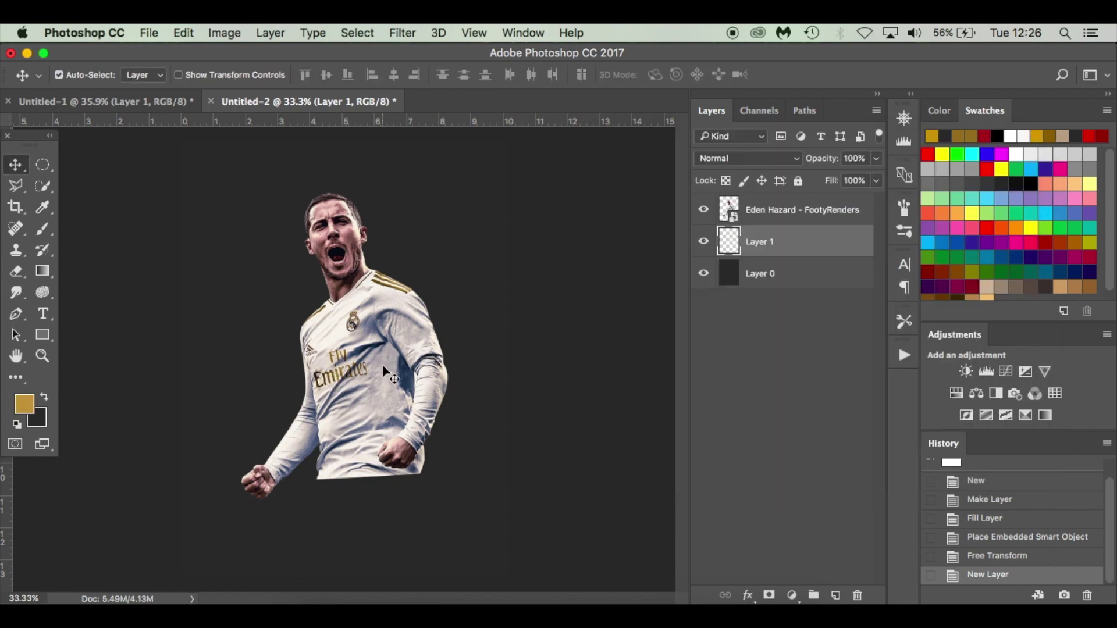
Step: Paint a large soft gold glow behind the player with an 800+ px soft brush
key(b)
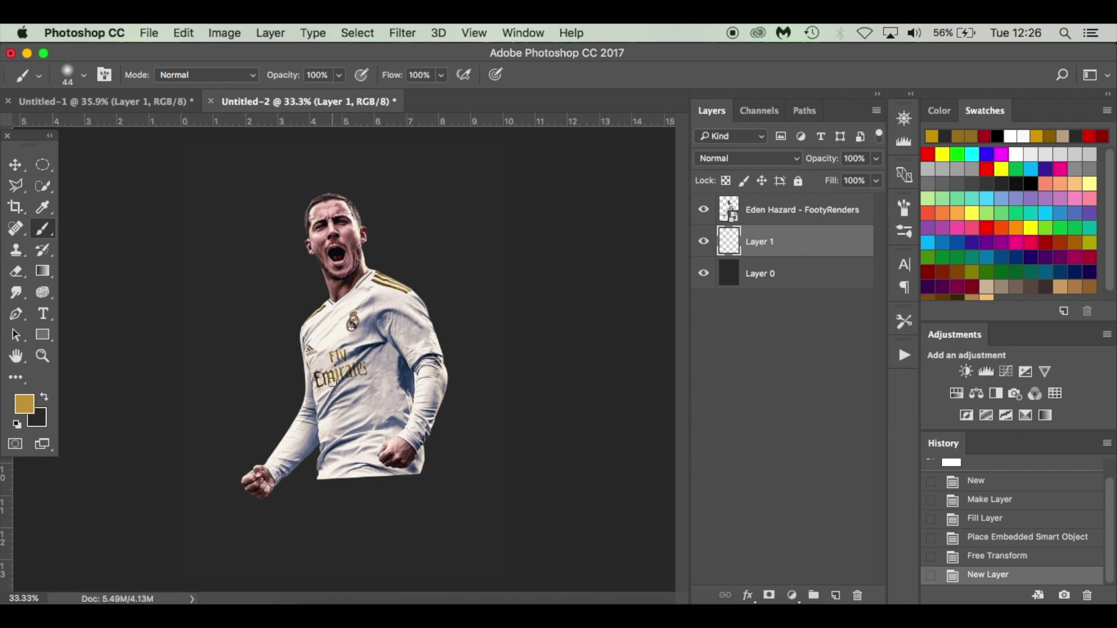
right_click(484, 336)
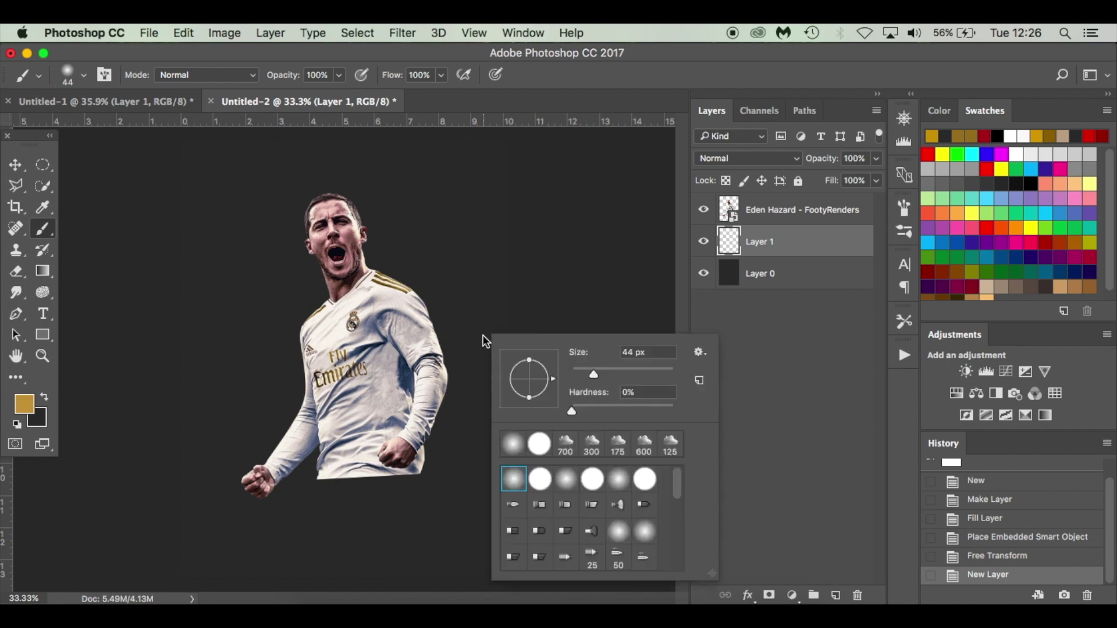
click(567, 277)
key(bracketright)
key(bracketright)
key(bracketright)
key(bracketright)
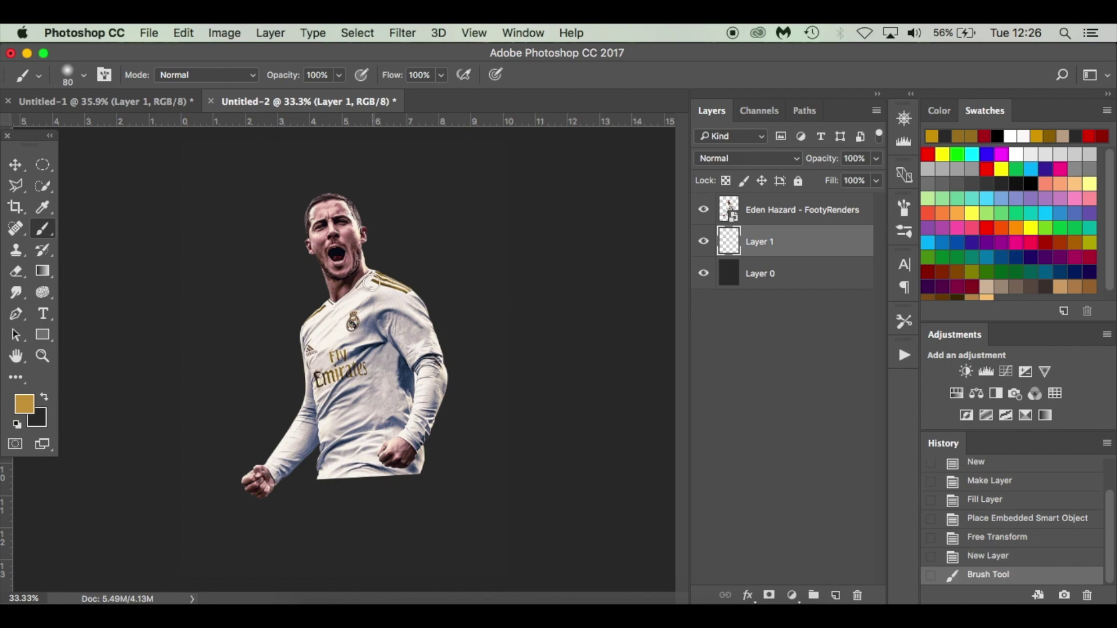
key(bracketright)
key(bracketright)
key(bracketright)
key(bracketright)
key(bracketright)
key(bracketright)
key(bracketright)
key(bracketright)
key(bracketright)
key(bracketright)
key(bracketright)
key(bracketright)
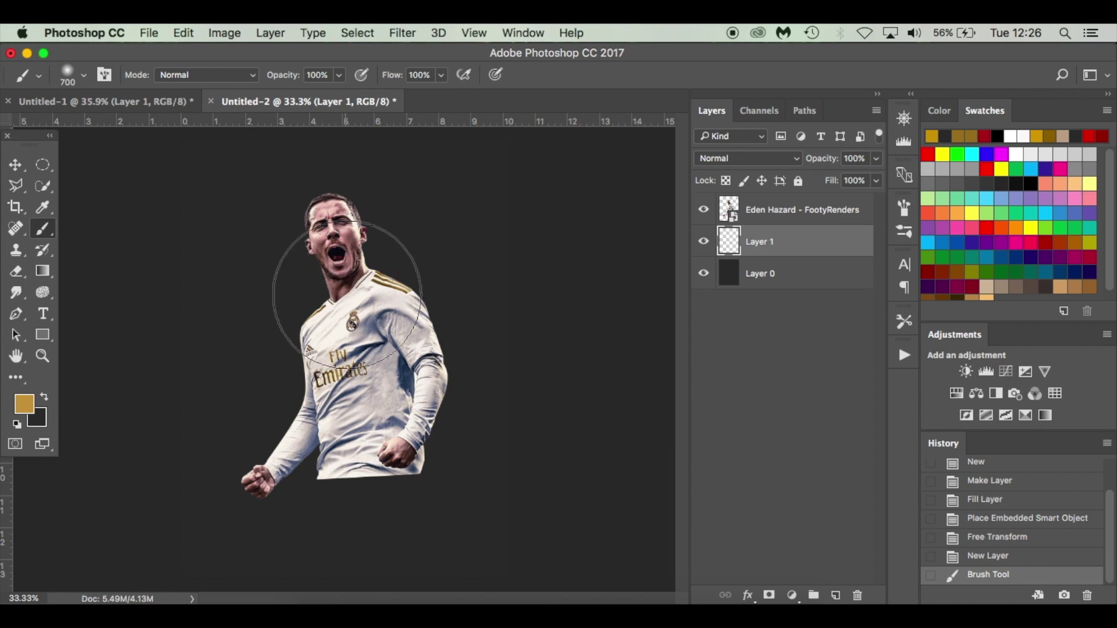
key(bracketright)
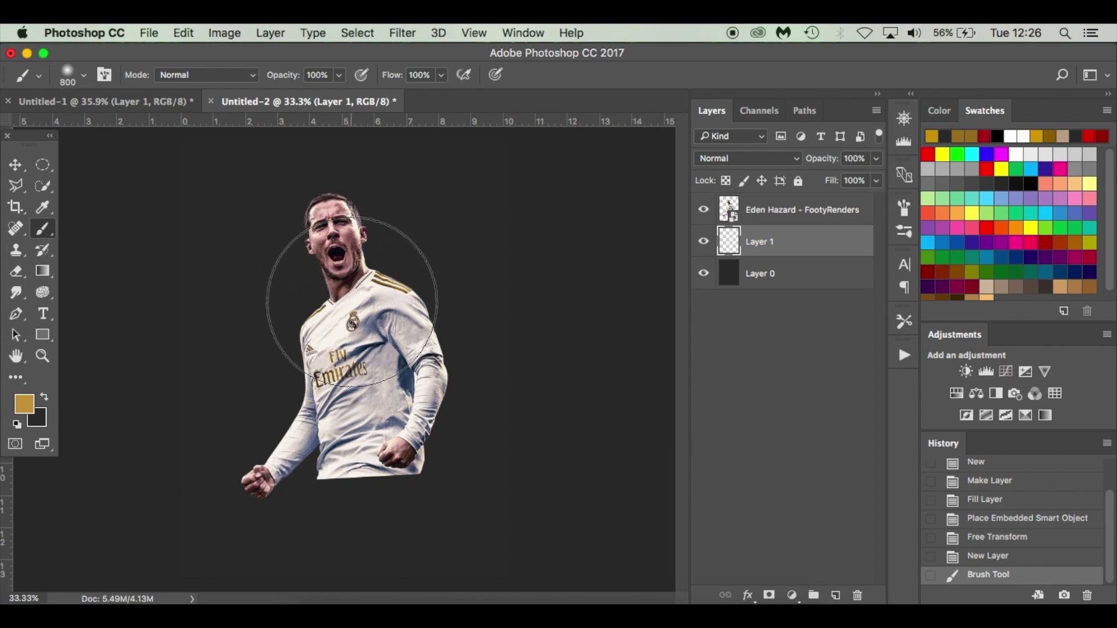
click(348, 292)
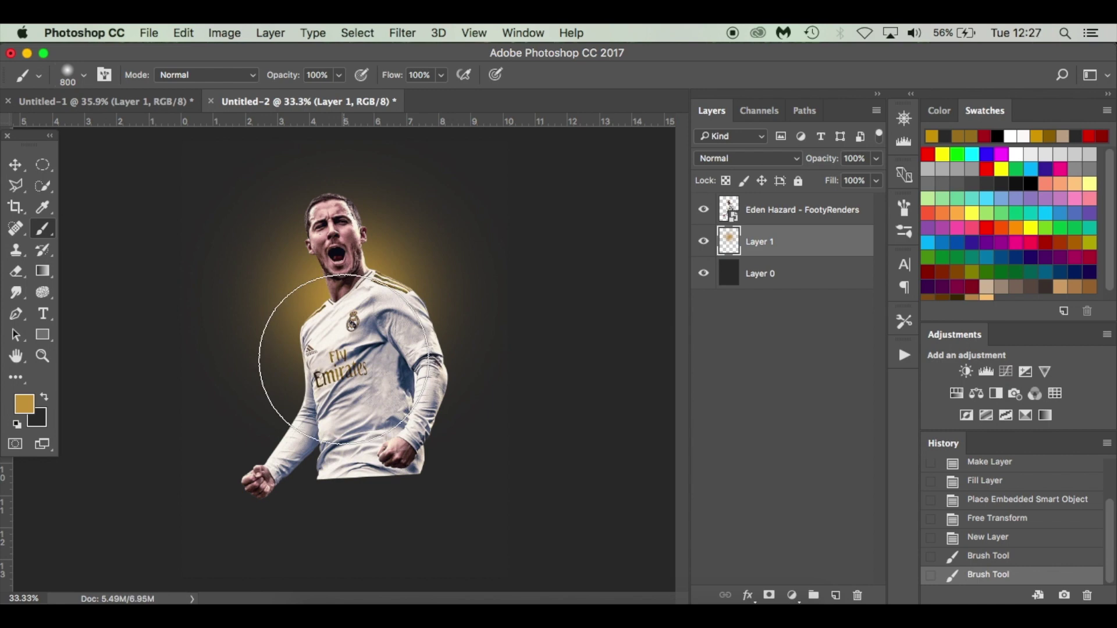
key(bracketright)
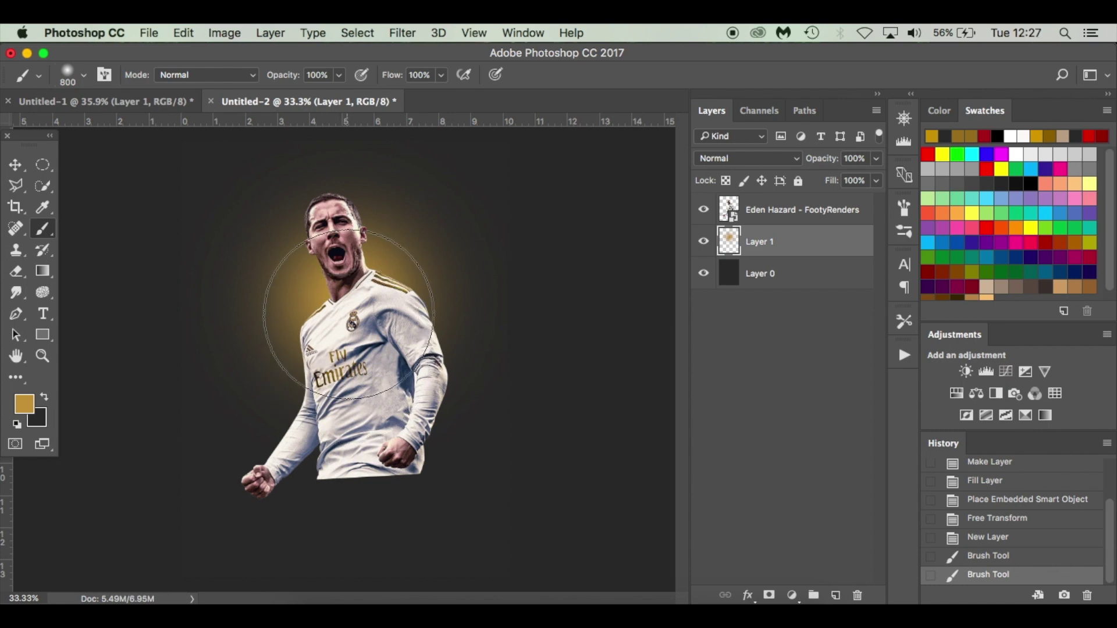
click(349, 302)
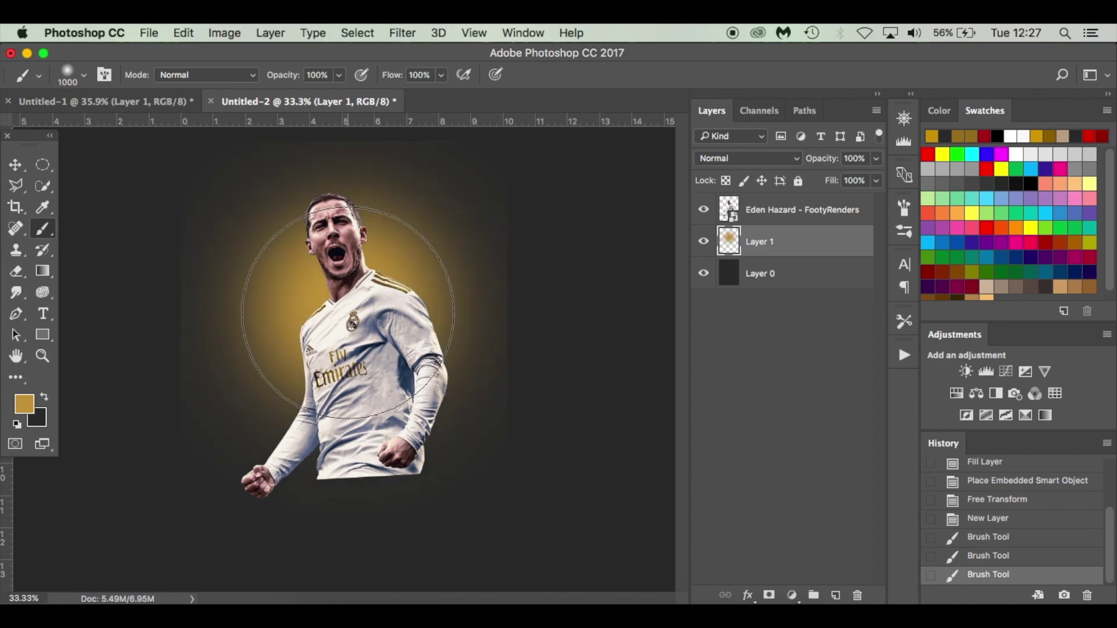
key(bracketright)
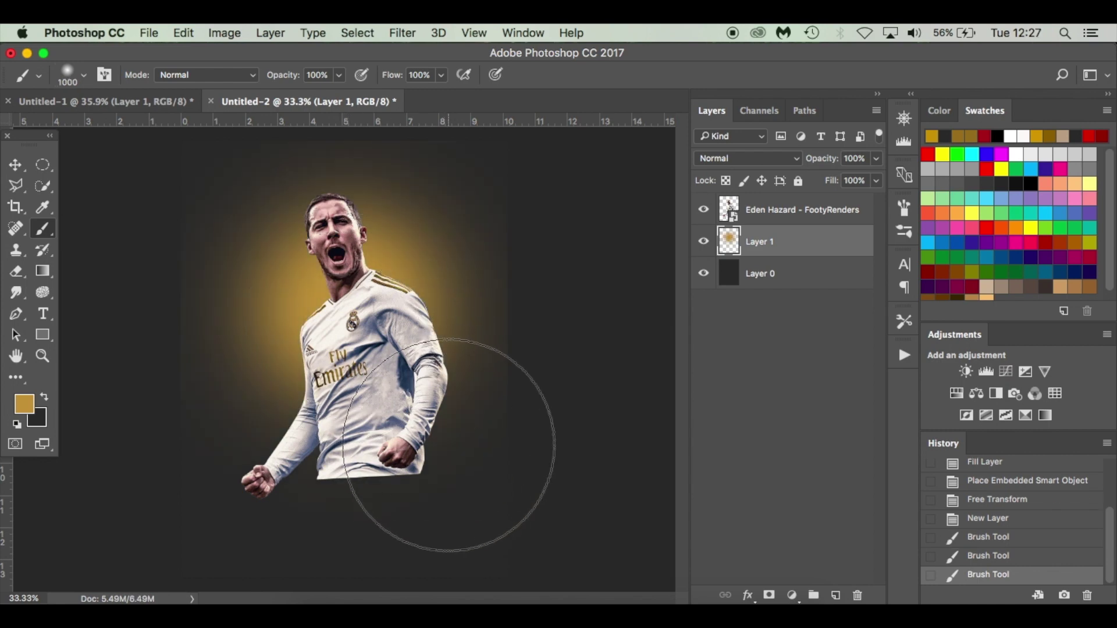
Step: Nudge the glow layer slightly lower with Free Transform and arrow-key adjustments
click(162, 101)
click(265, 103)
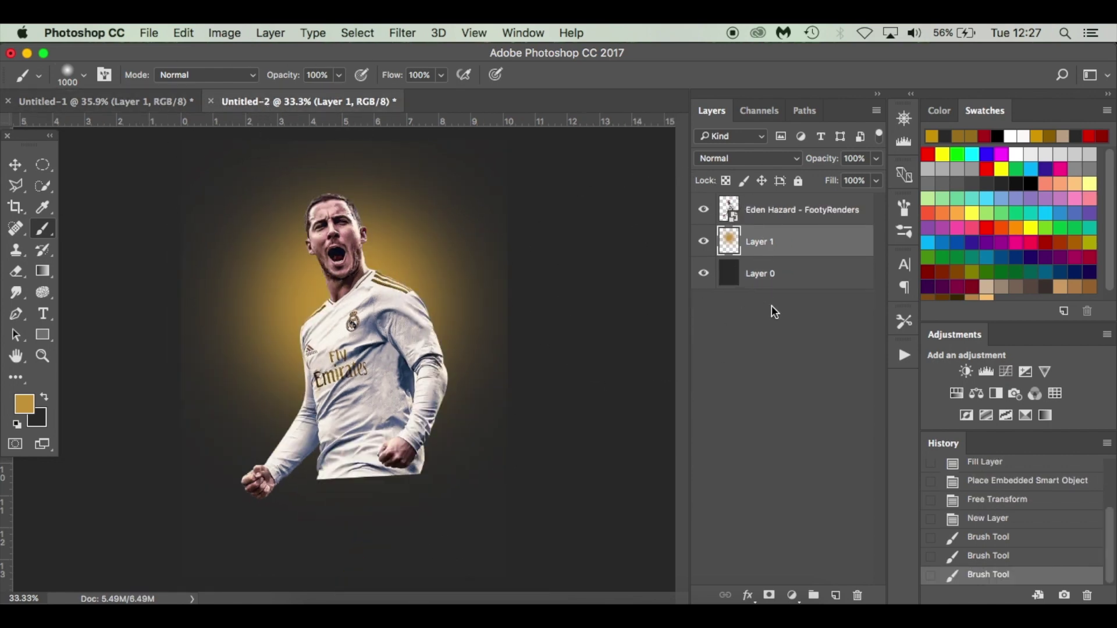
key(v)
key(Up)
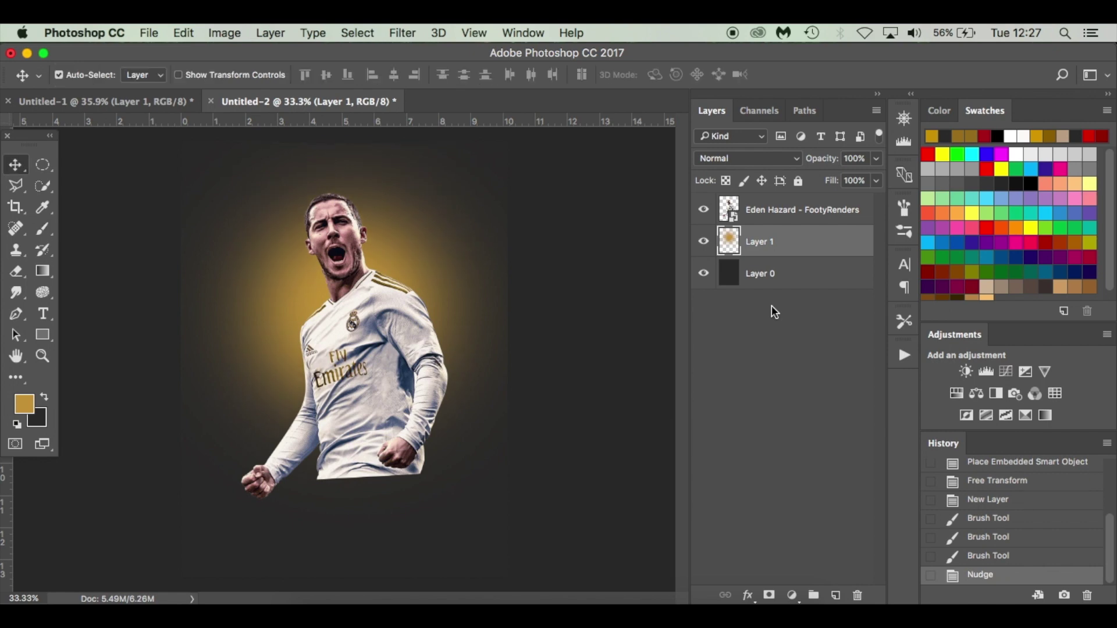
key(super+t)
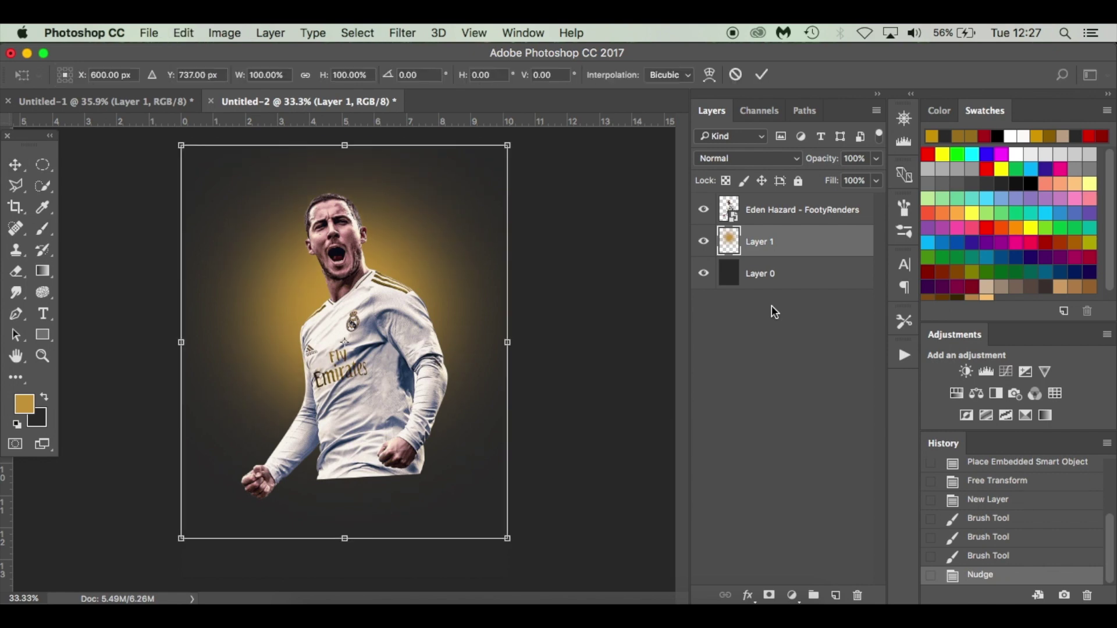
key(Down)
key(Down)
key(Down)
key(Down)
key(Down)
key(Down)
key(Down)
key(Down)
key(Down)
key(Down)
key(Down)
key(Down)
key(Down)
key(Down)
key(Down)
key(Down)
key(Down)
key(Down)
key(Down)
key(Down)
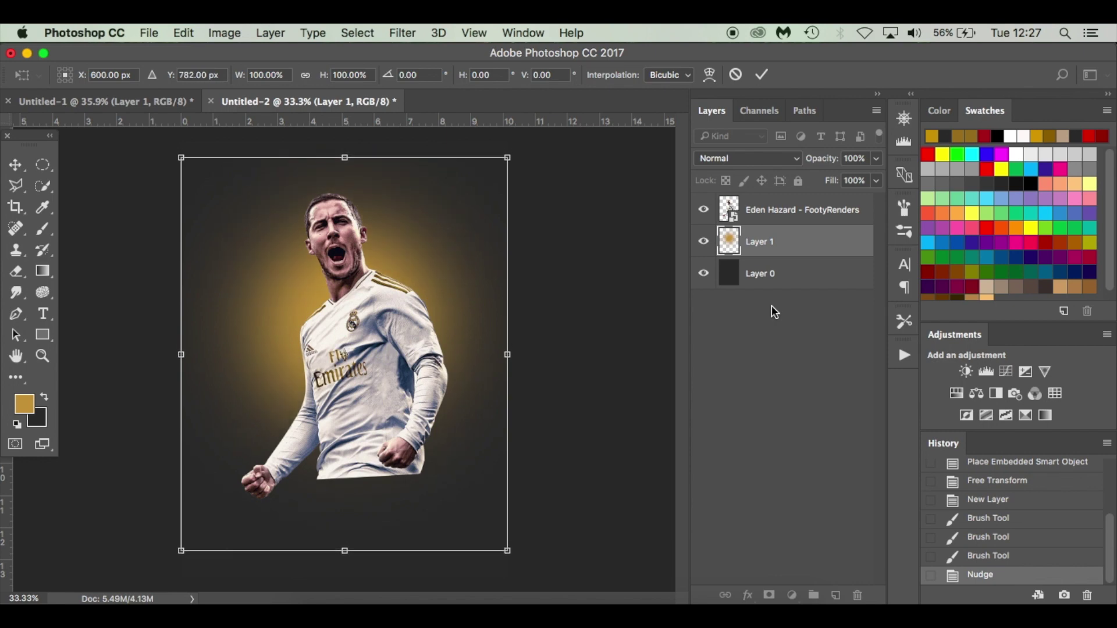
key(Up)
key(Up)
key(Up)
key(Right)
key(Right)
key(Right)
key(Up)
key(Up)
key(Up)
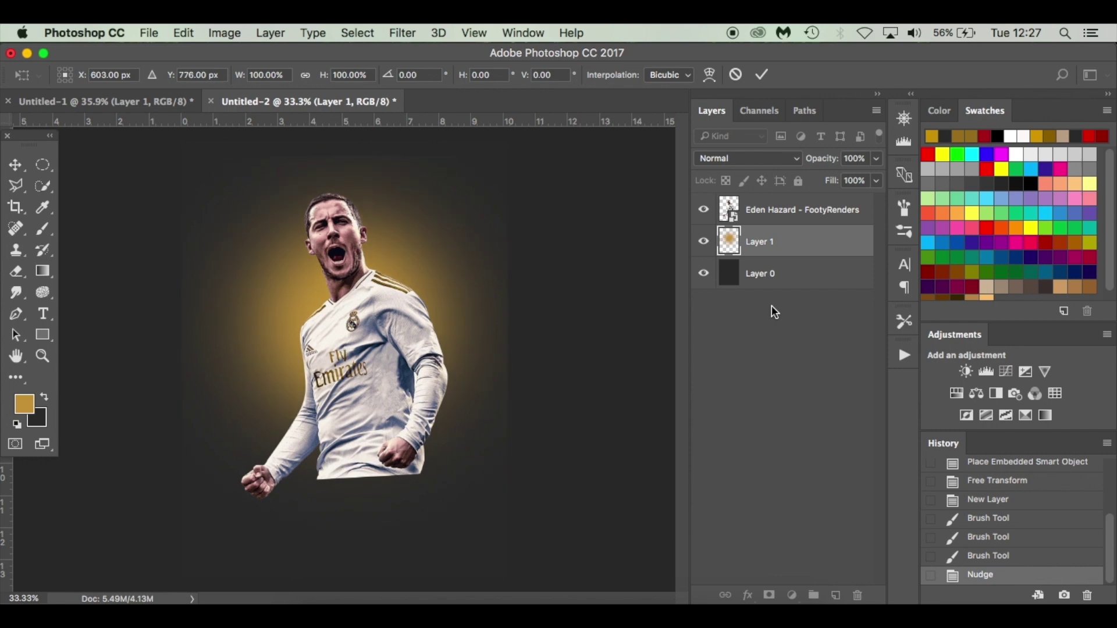
key(Return)
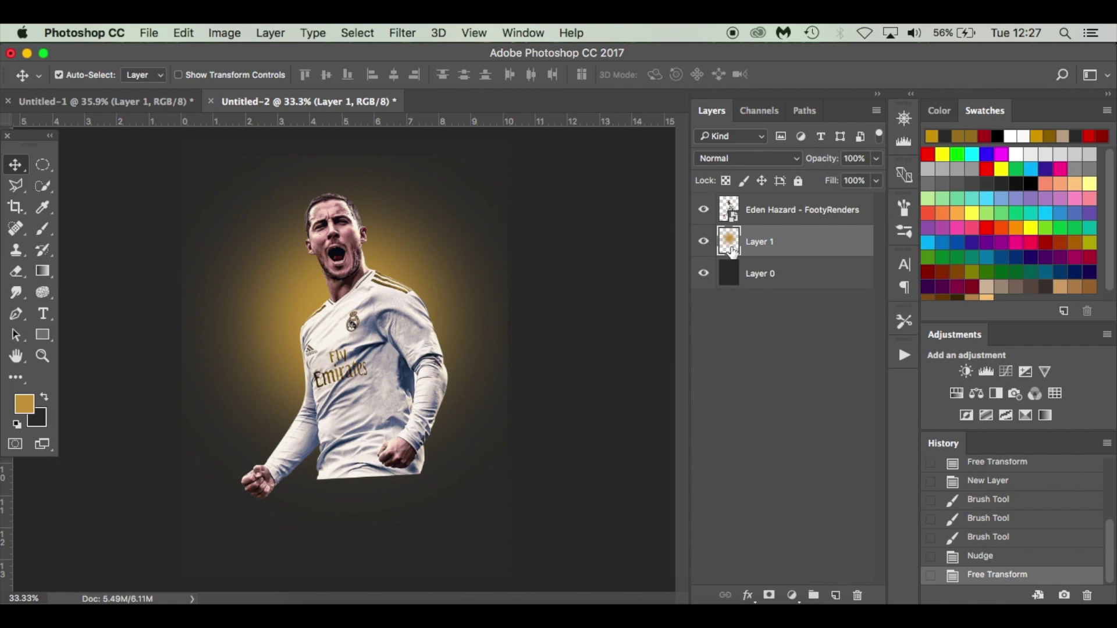
click(817, 209)
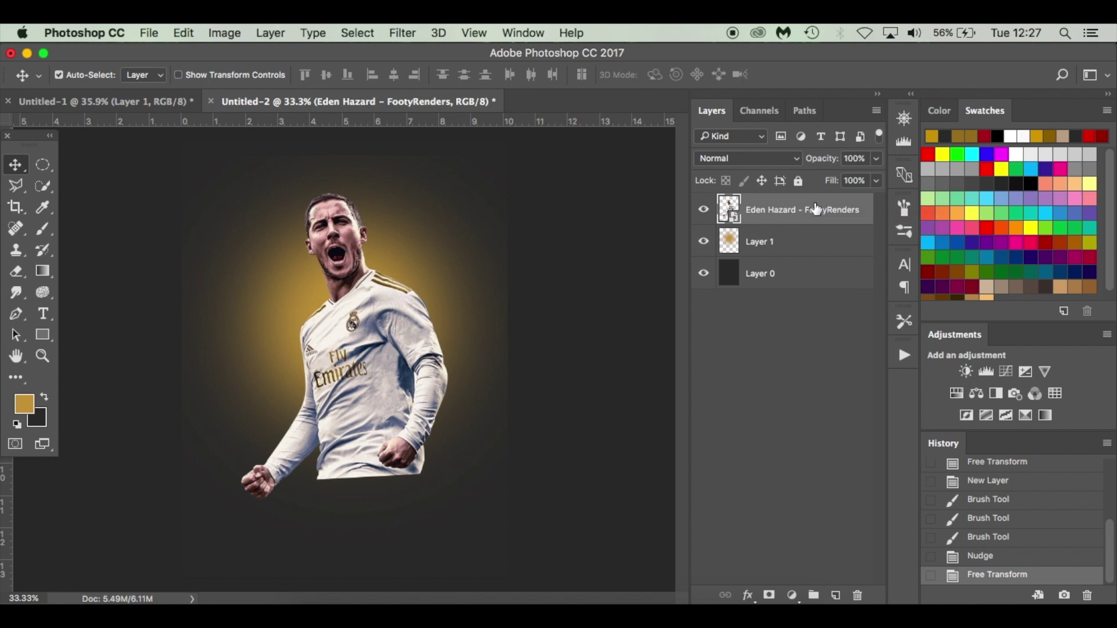
Step: Duplicate the Eden Hazard layer
key(super+j)
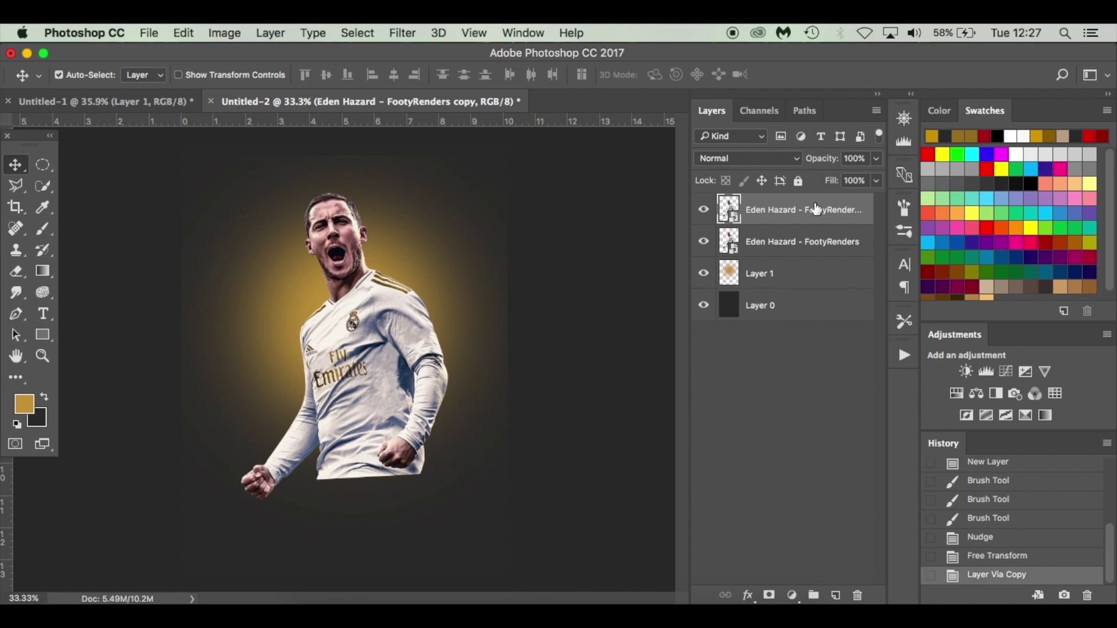
key(super+z)
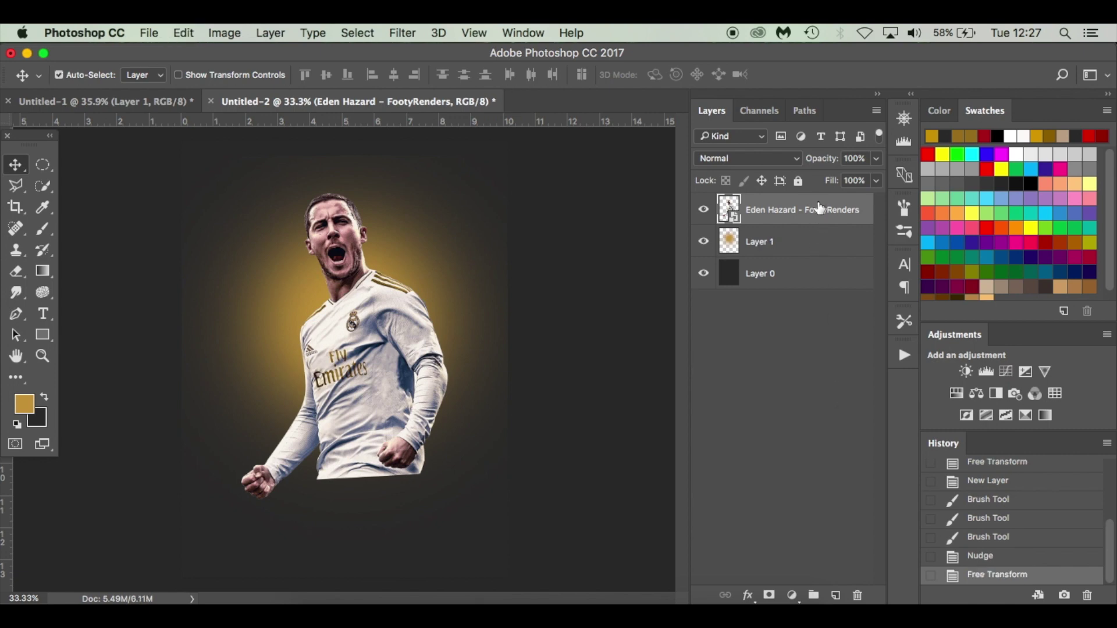
drag(819, 208, 835, 597)
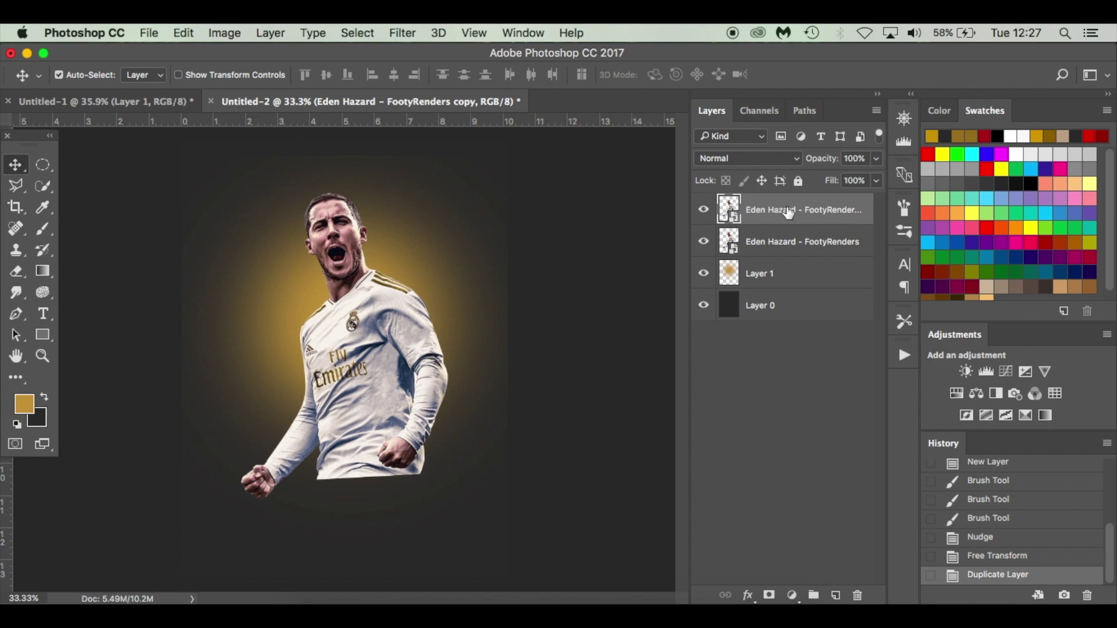
Step: Apply Filter > Other > High Pass at 2.0 px radius to the copy
click(407, 33)
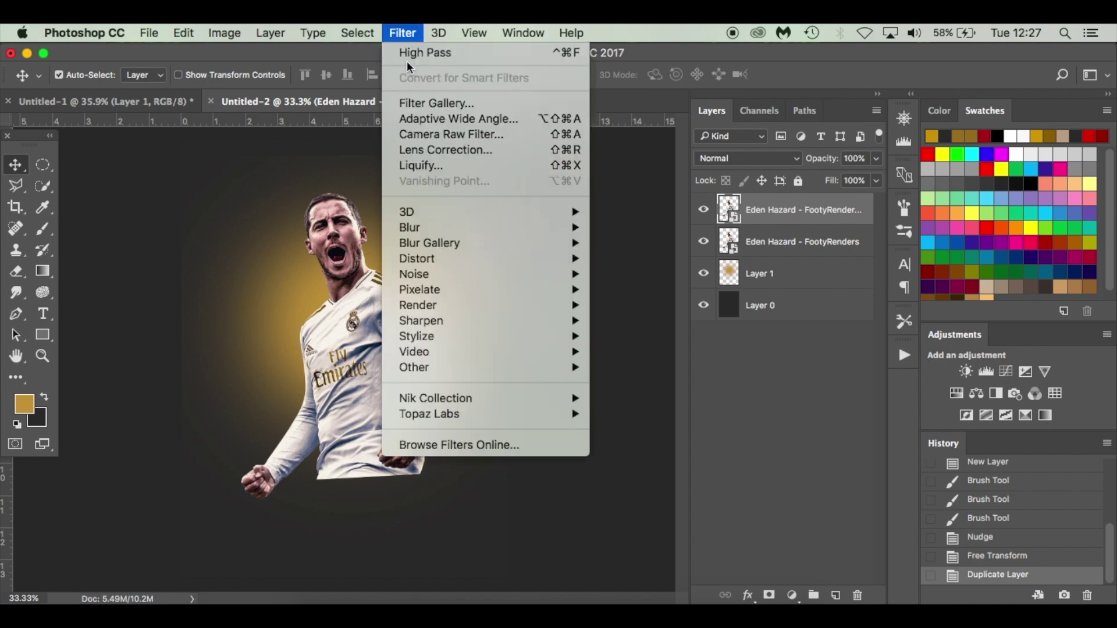
mouse_move(499, 367)
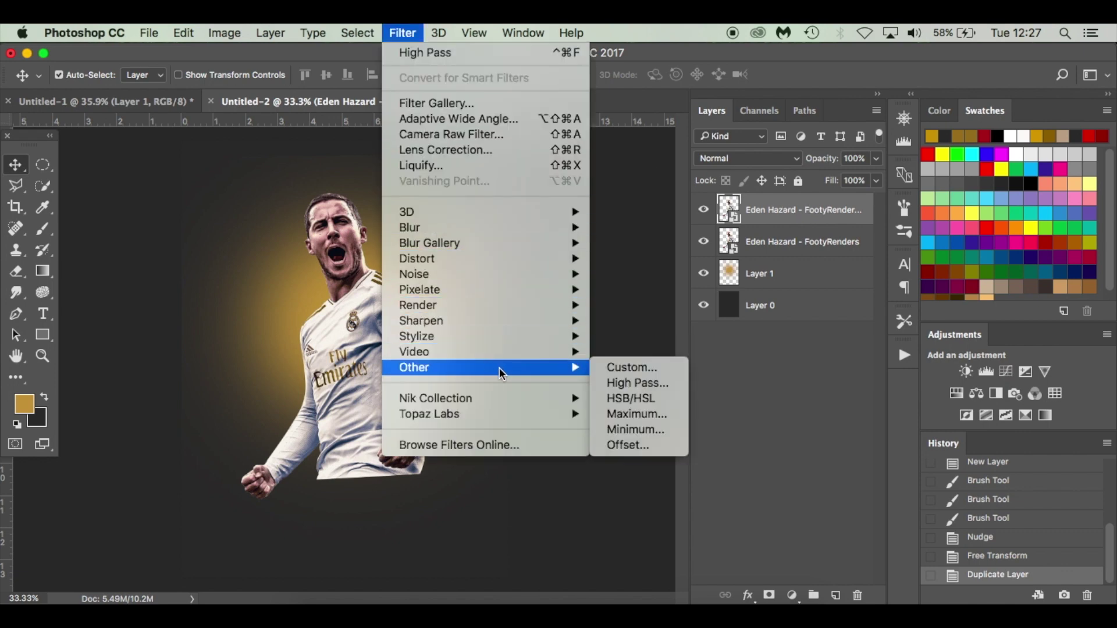
click(637, 382)
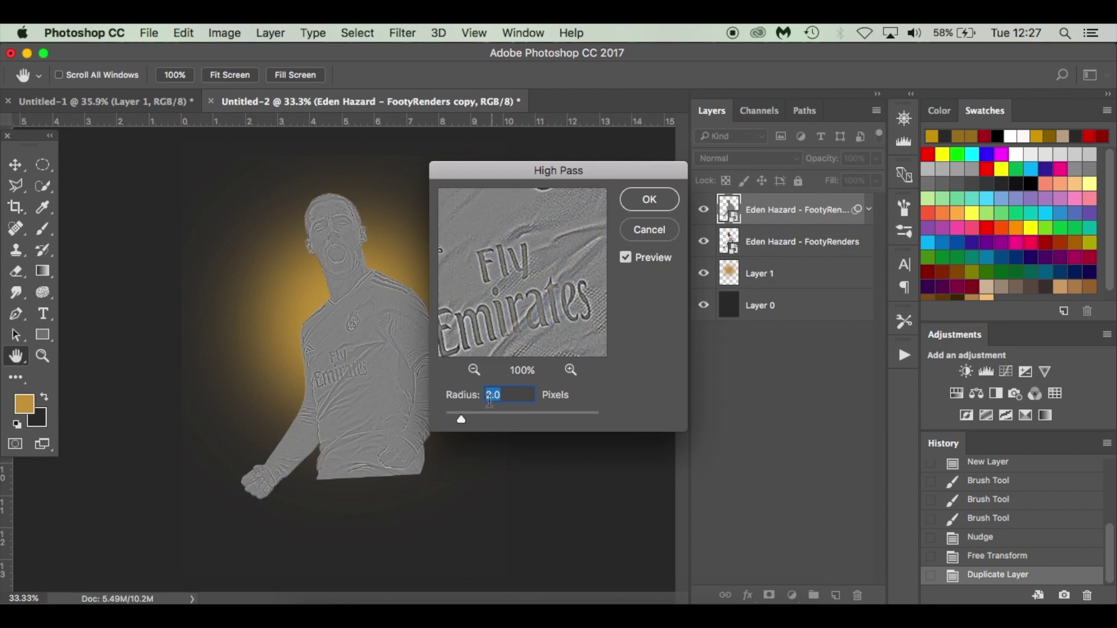
click(625, 258)
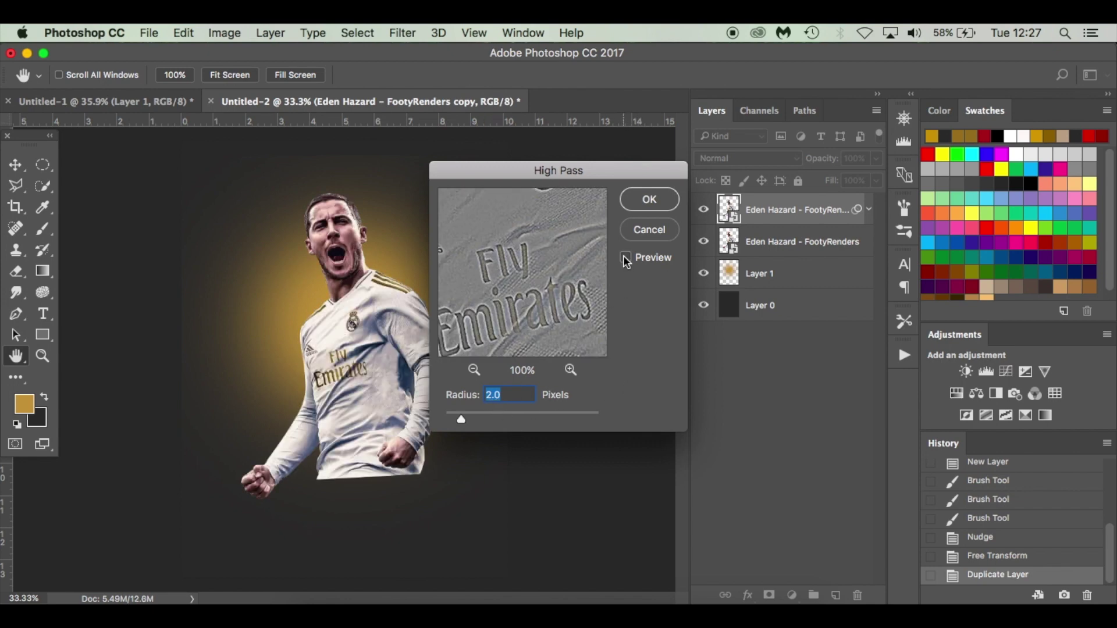
click(624, 258)
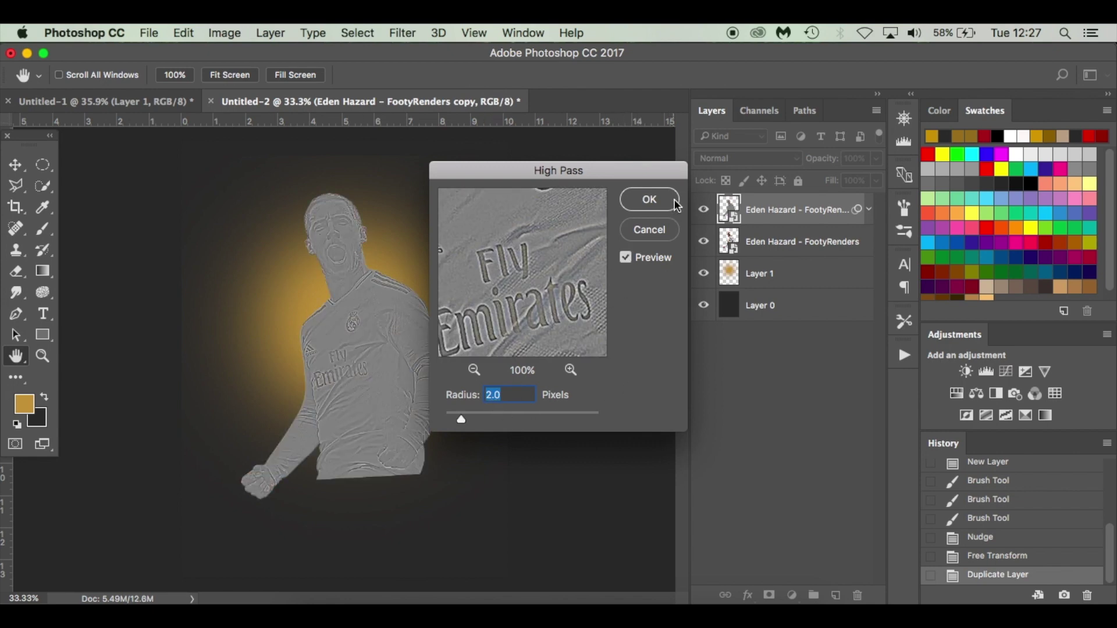
click(649, 202)
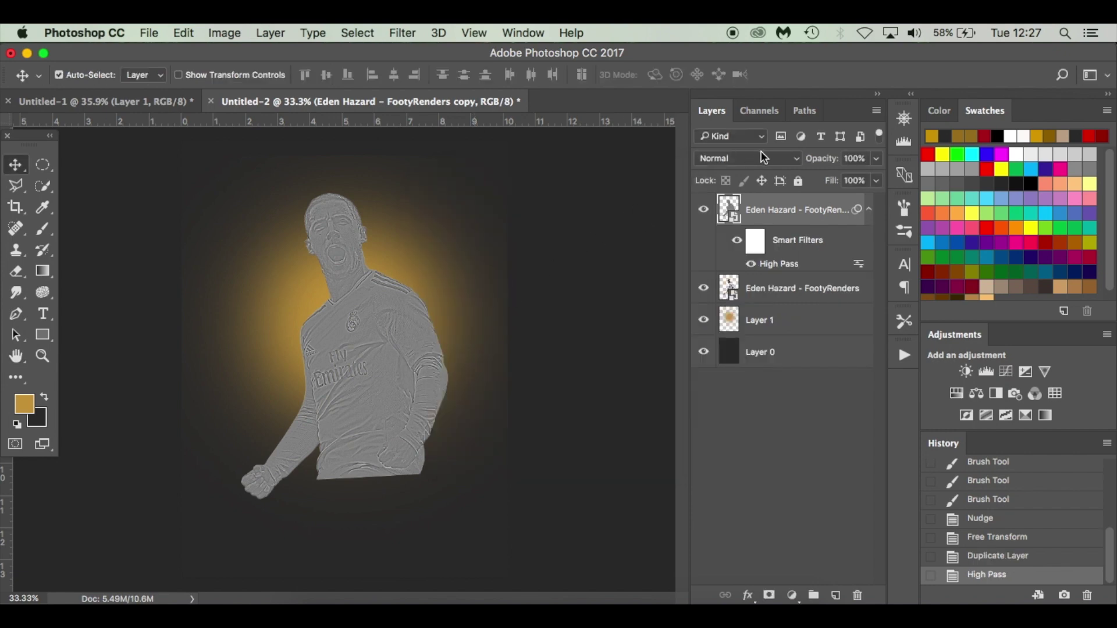
Step: Set the High Pass copy to Overlay blend mode with Fill at about 65%
click(780, 159)
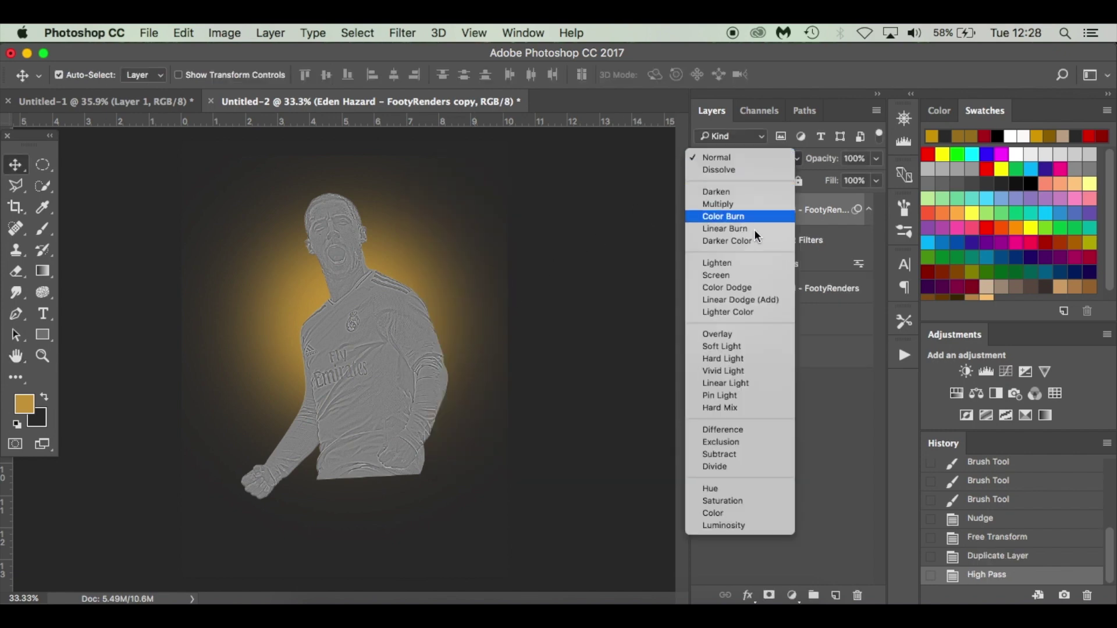
click(742, 334)
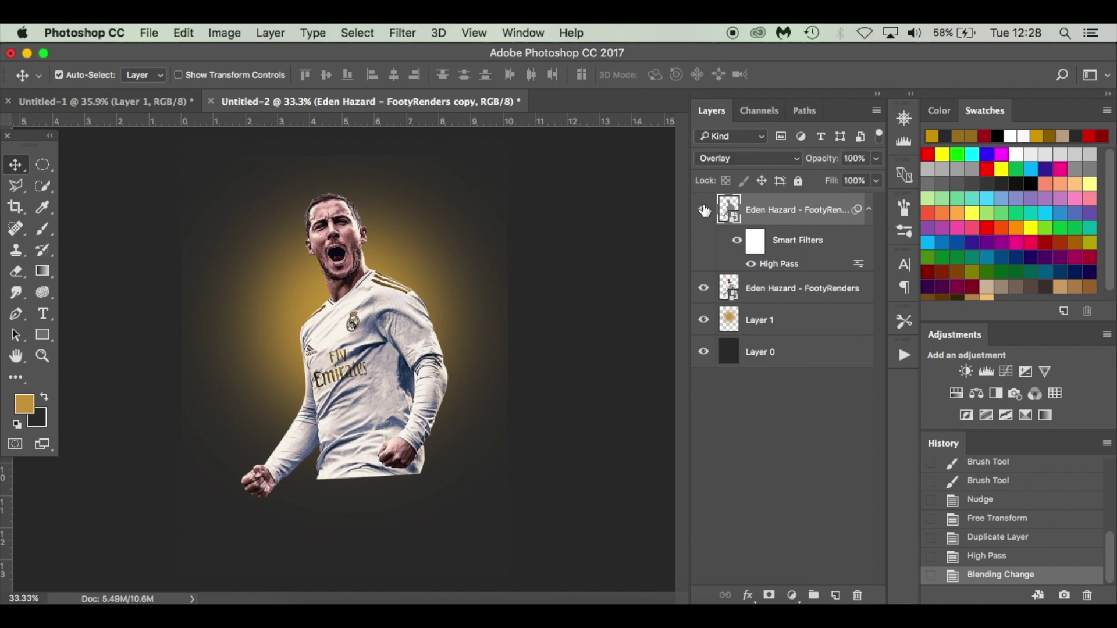
scroll(396, 266, up, 3)
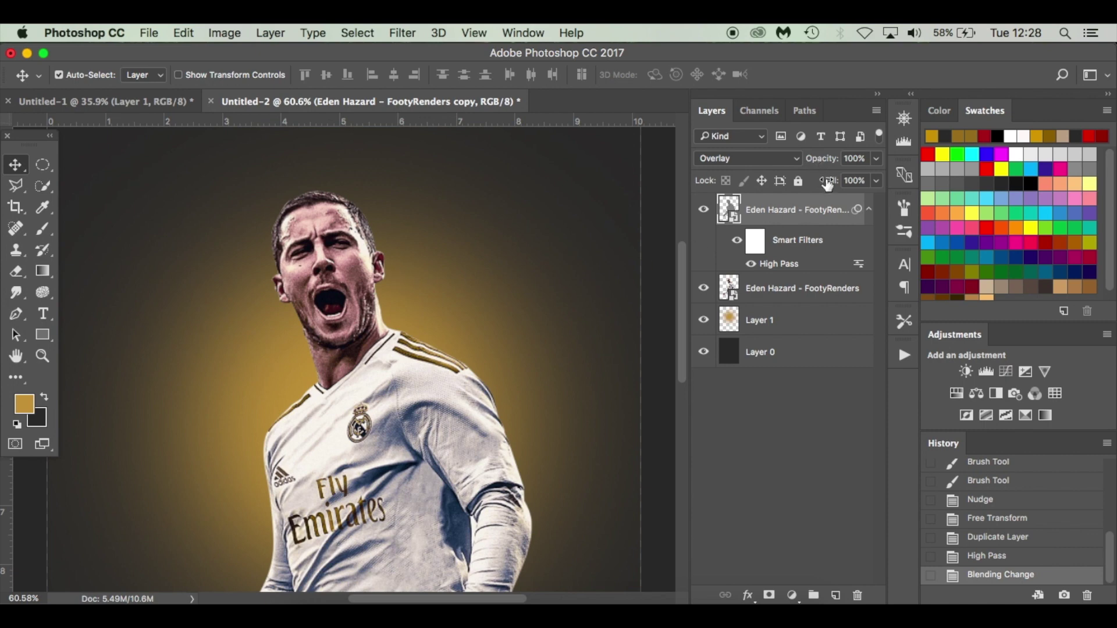
drag(827, 183, 814, 184)
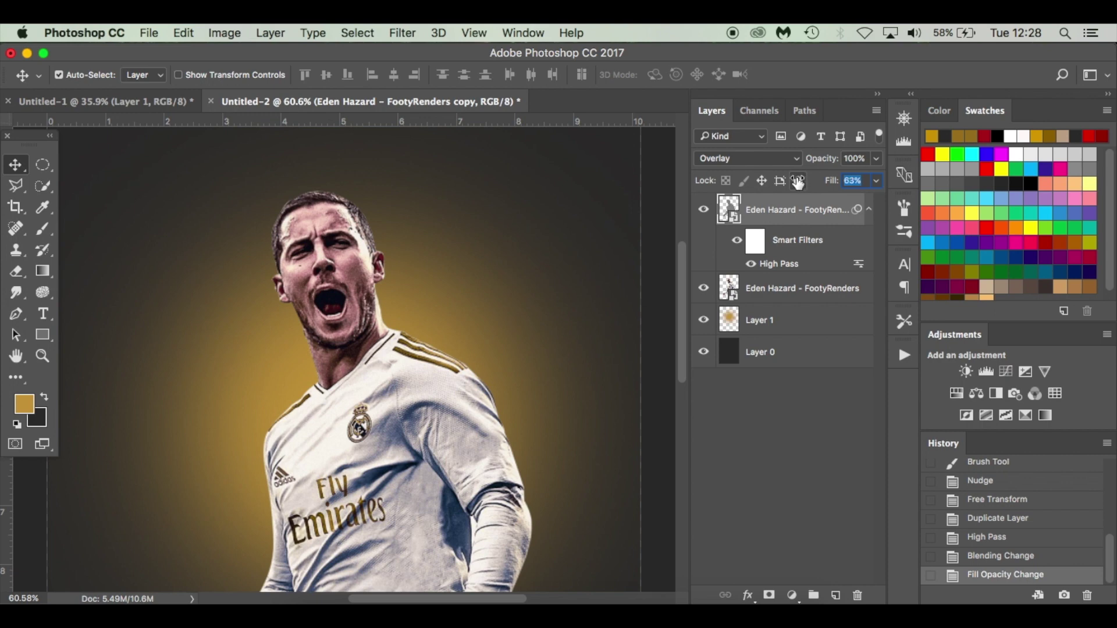
drag(797, 182, 797, 184)
drag(833, 184, 836, 185)
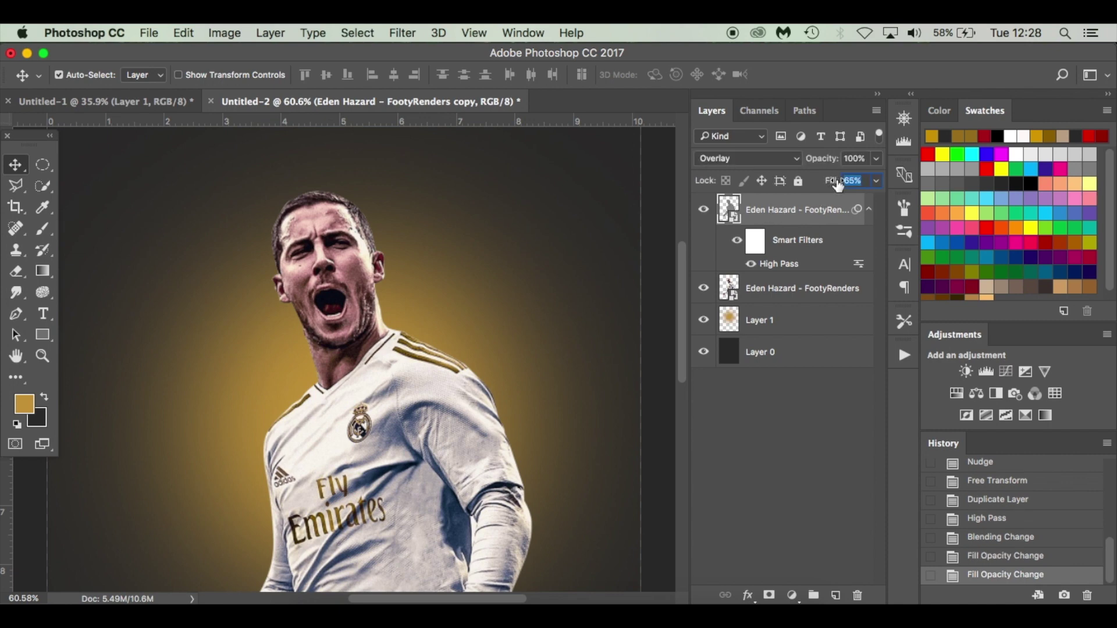
click(775, 429)
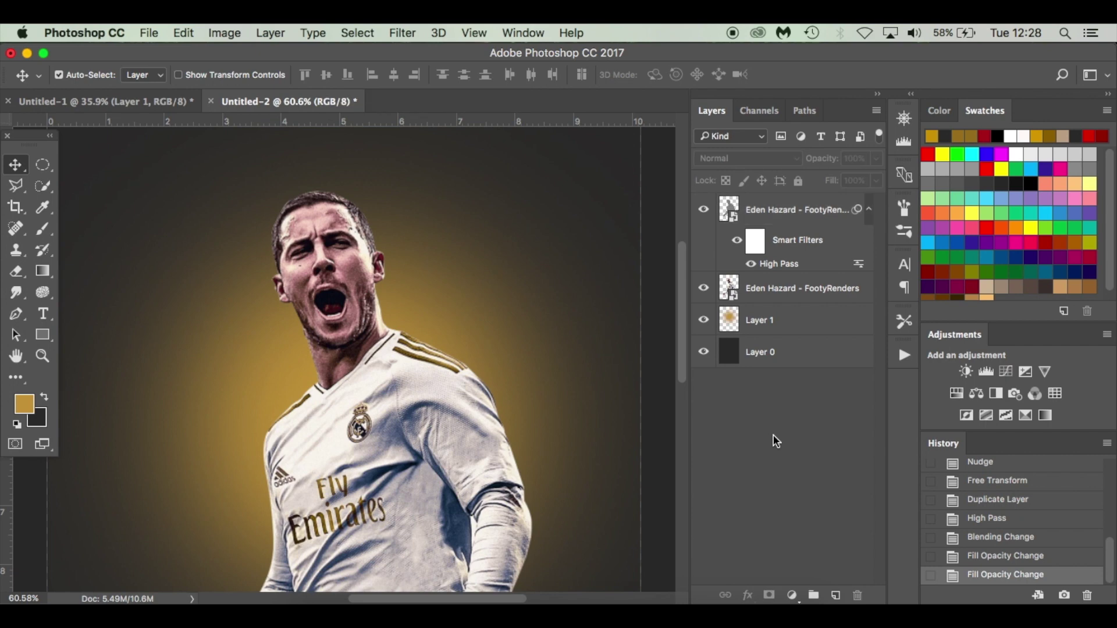
click(870, 210)
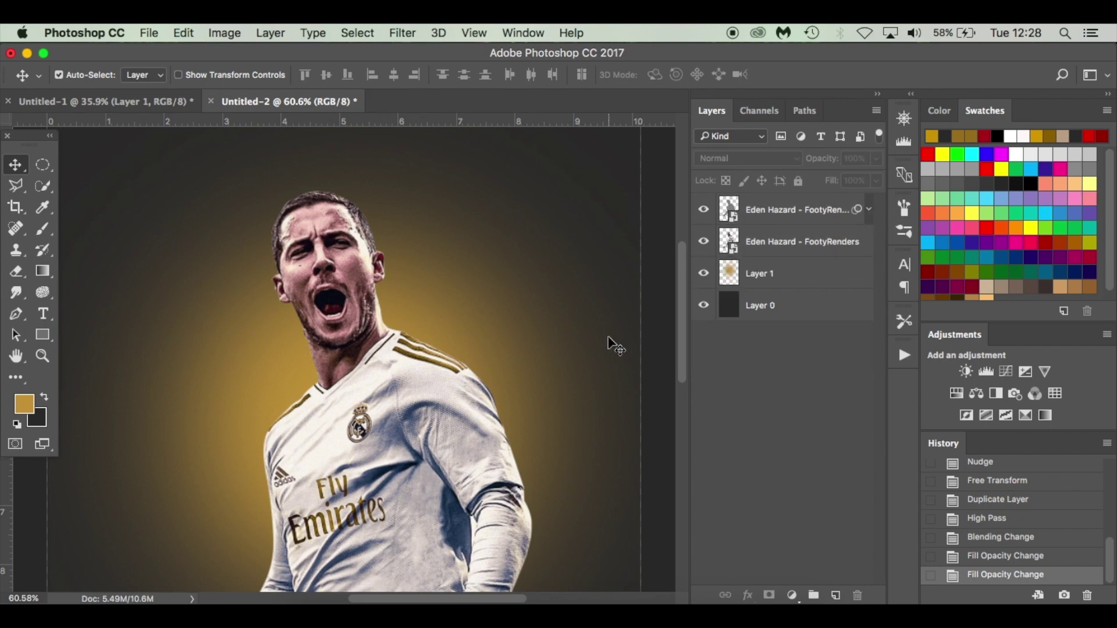
Step: Merge the High Pass copy with the original player layer and select the merged layer
click(828, 220)
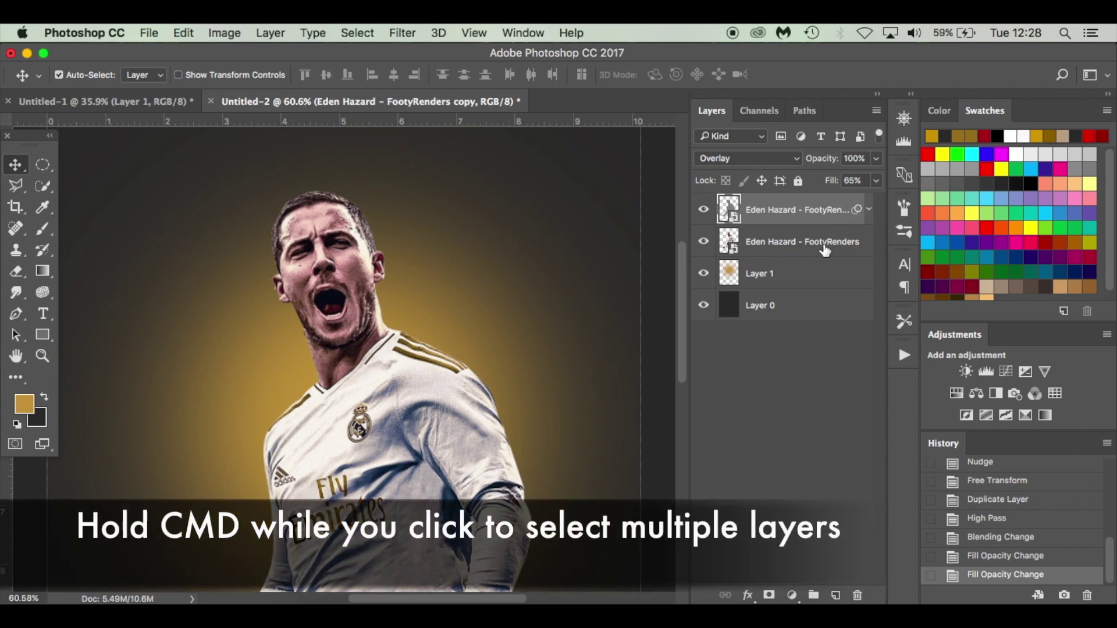
super+click(825, 249)
right_click(821, 232)
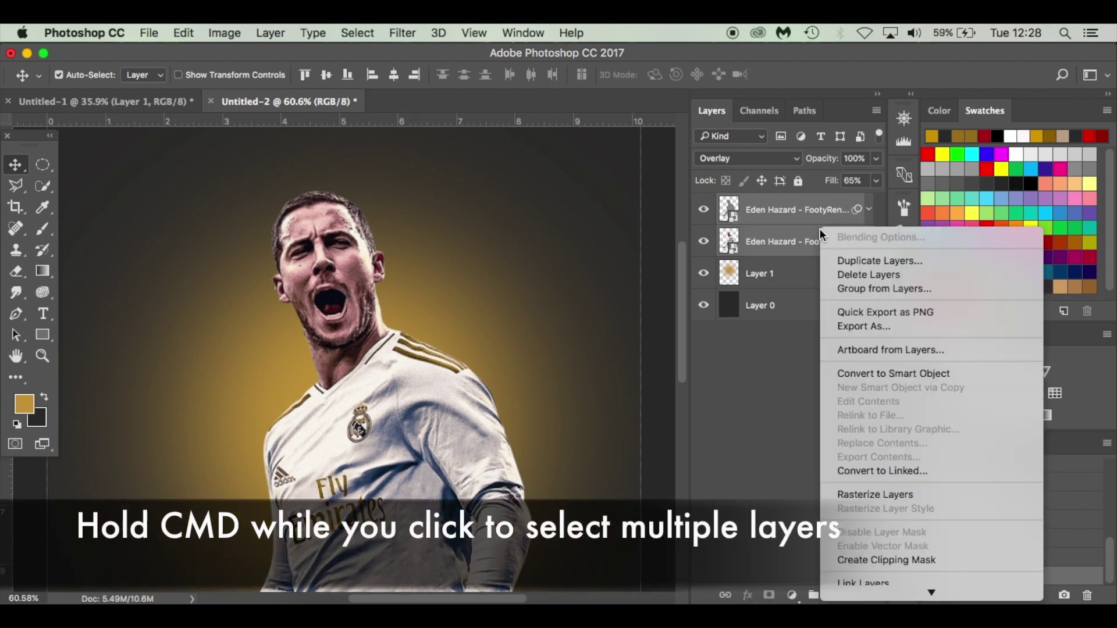
scroll(898, 434, down, 5)
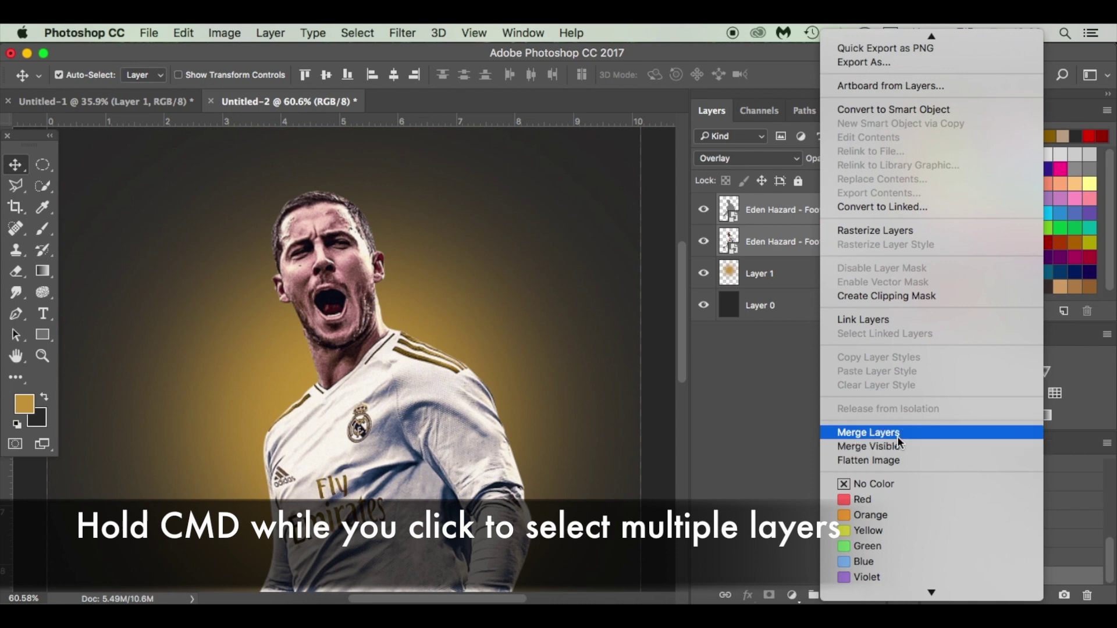
click(916, 431)
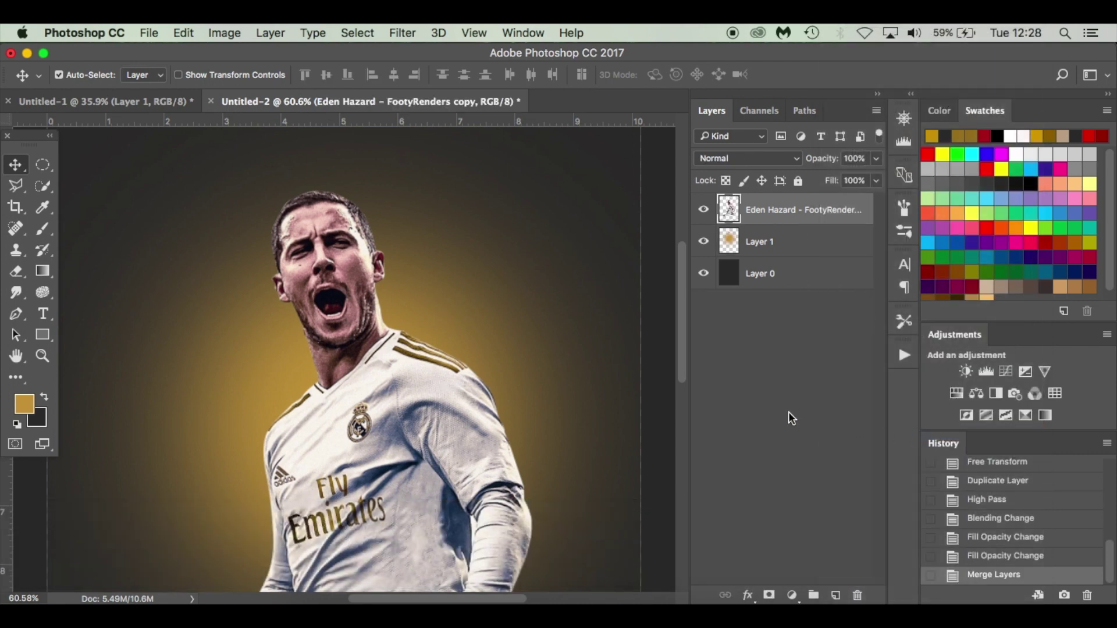
click(789, 413)
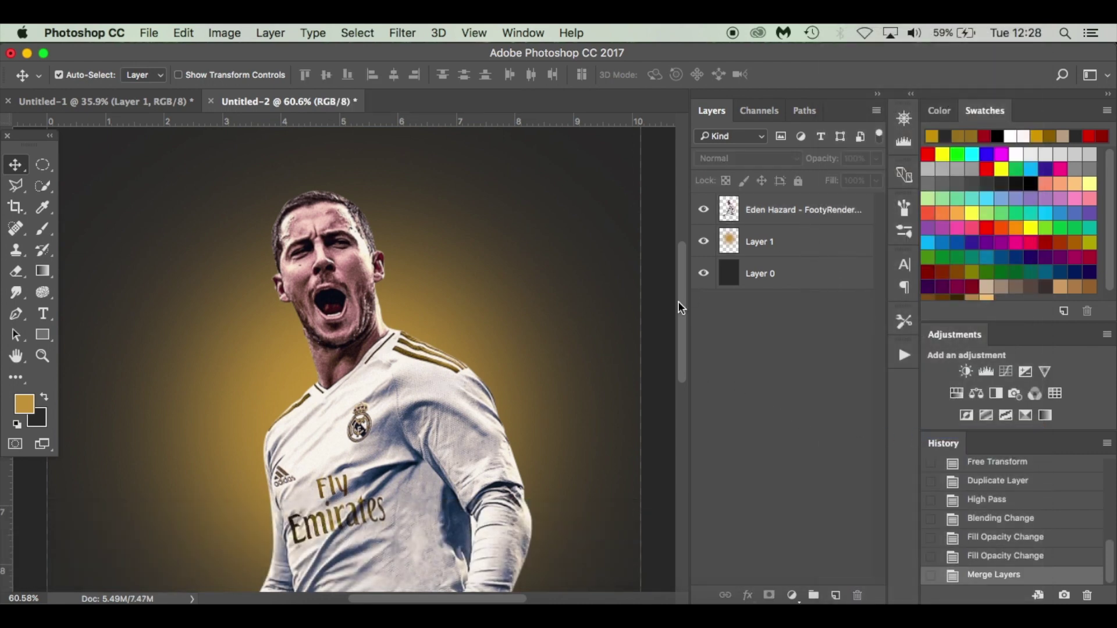
scroll(512, 356, down, 5)
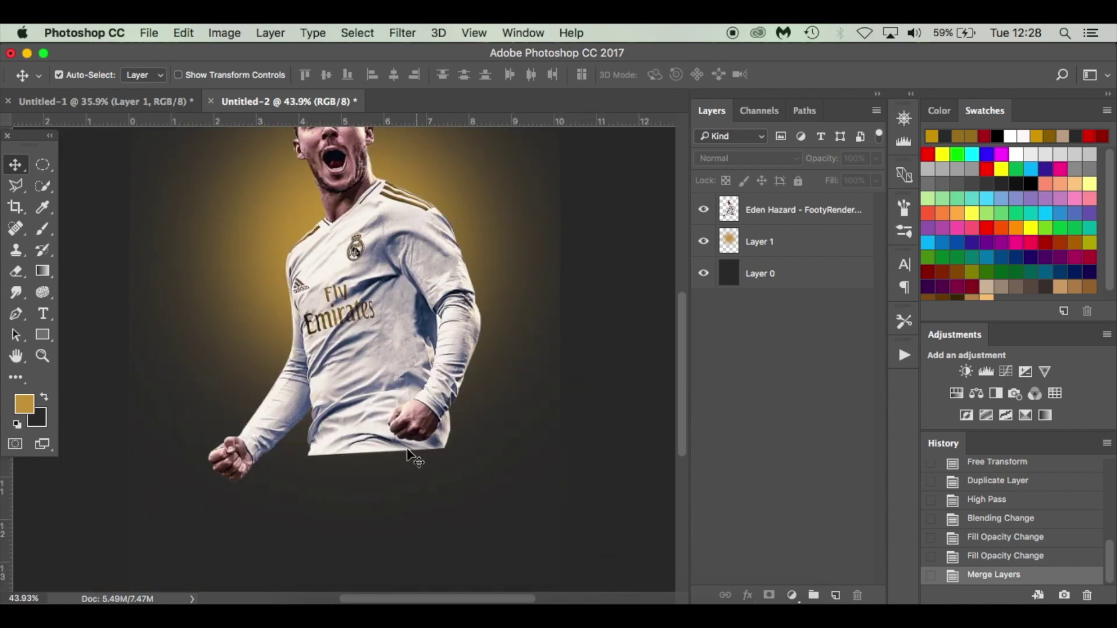
click(797, 213)
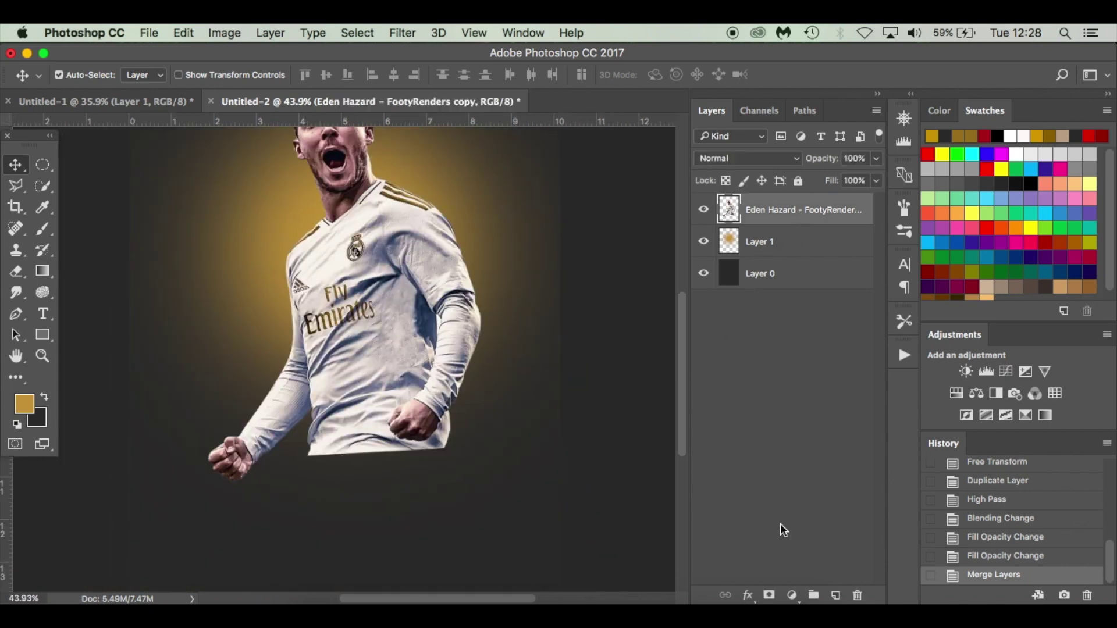
Step: Add a layer mask and paint a 45 px black brush stroke along the shirt's bottom edge
click(769, 595)
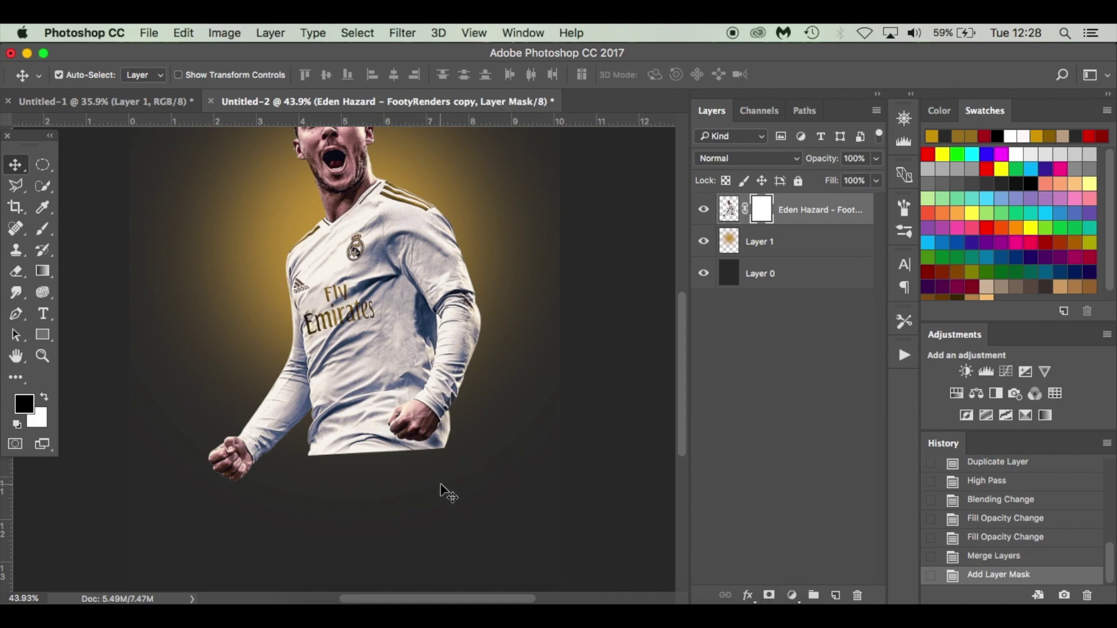
key(b)
key(bracketleft)
key(bracketleft)
key(bracketleft)
key(bracketleft)
key(bracketleft)
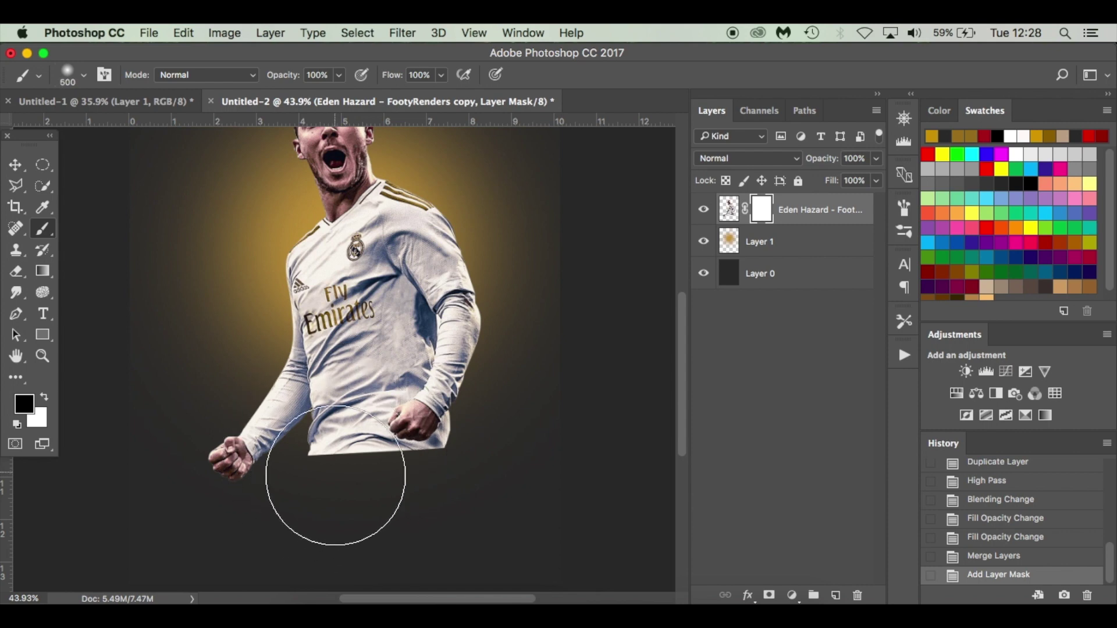
key(bracketleft)
key(bracketleft)
key(bracketleft)
key(bracketleft)
key(bracketleft)
key(bracketleft)
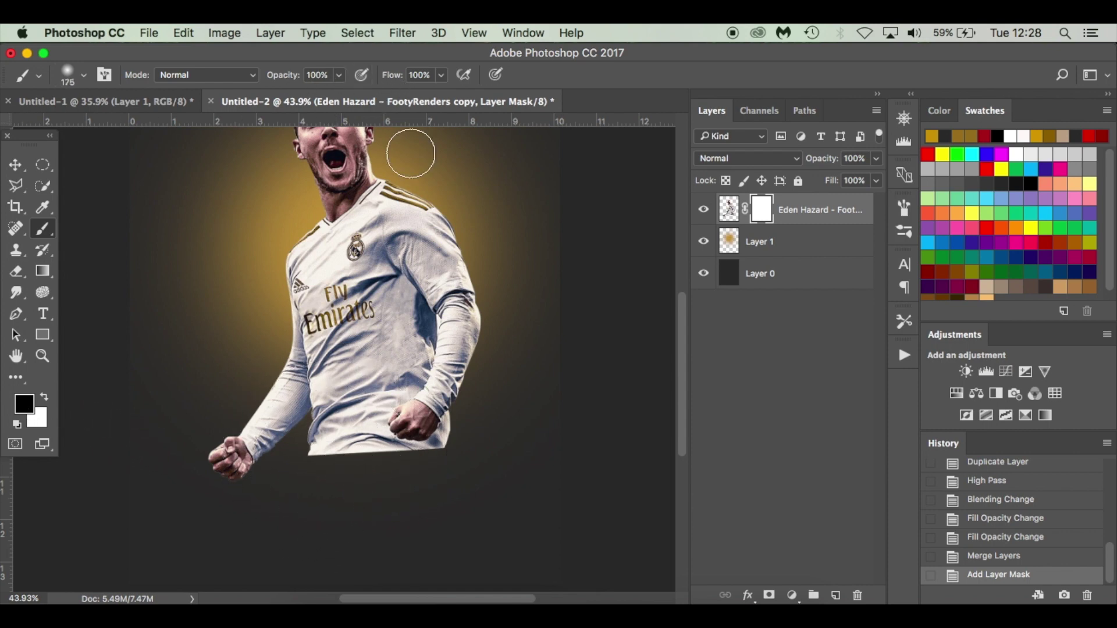
scroll(395, 449, up, 3)
scroll(395, 450, down, 3)
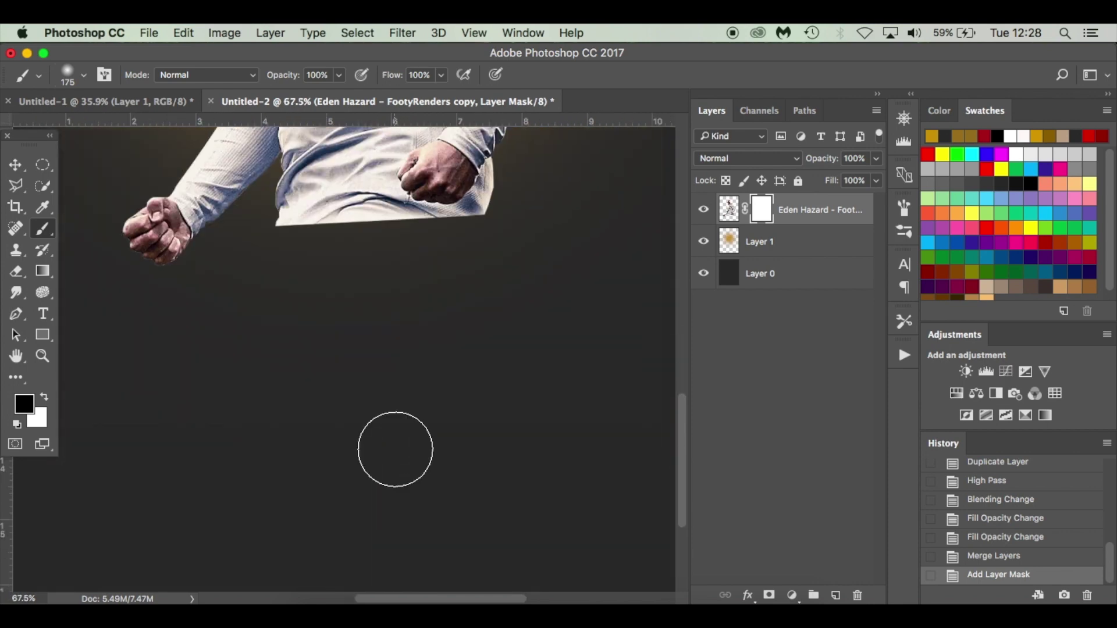
scroll(394, 448, up, 3)
scroll(394, 449, up, 3)
key(bracketleft)
key(bracketleft)
key(bracketleft)
key(bracketleft)
key(bracketleft)
key(bracketleft)
key(bracketleft)
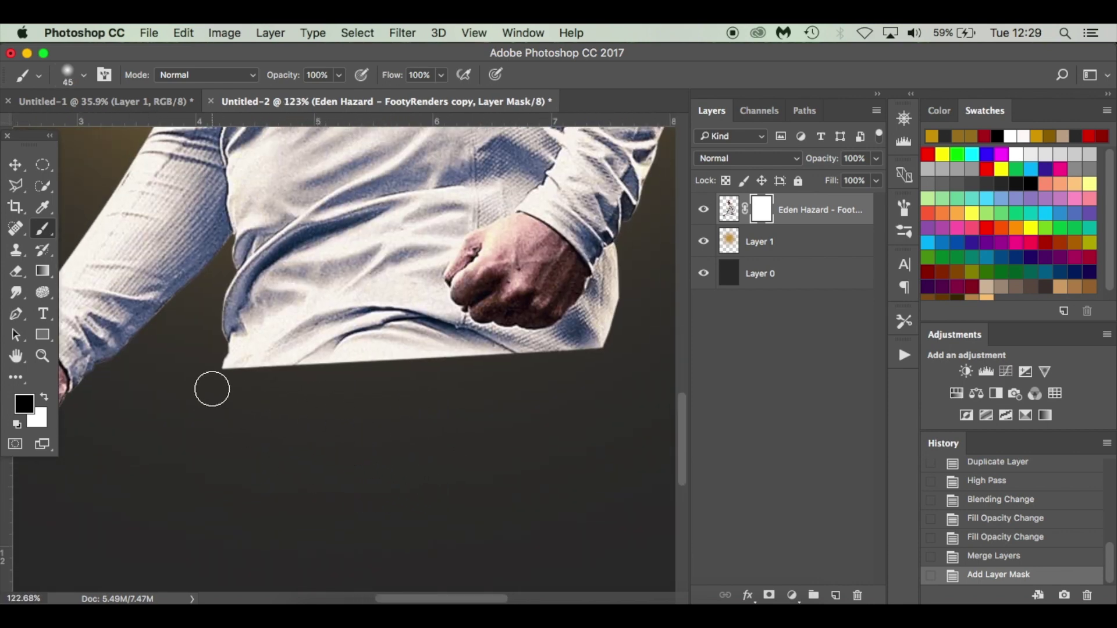
key(bracketleft)
key(bracketleft)
mouse_move(232, 382)
mouse_down()
mouse_move(208, 391)
mouse_move(624, 361)
mouse_move(536, 363)
mouse_move(398, 381)
mouse_move(228, 380)
mouse_move(642, 370)
mouse_move(201, 386)
mouse_up()
Step: Choose the textured 849 brush at 250 px and lower its flow to about 50%
right_click(377, 424)
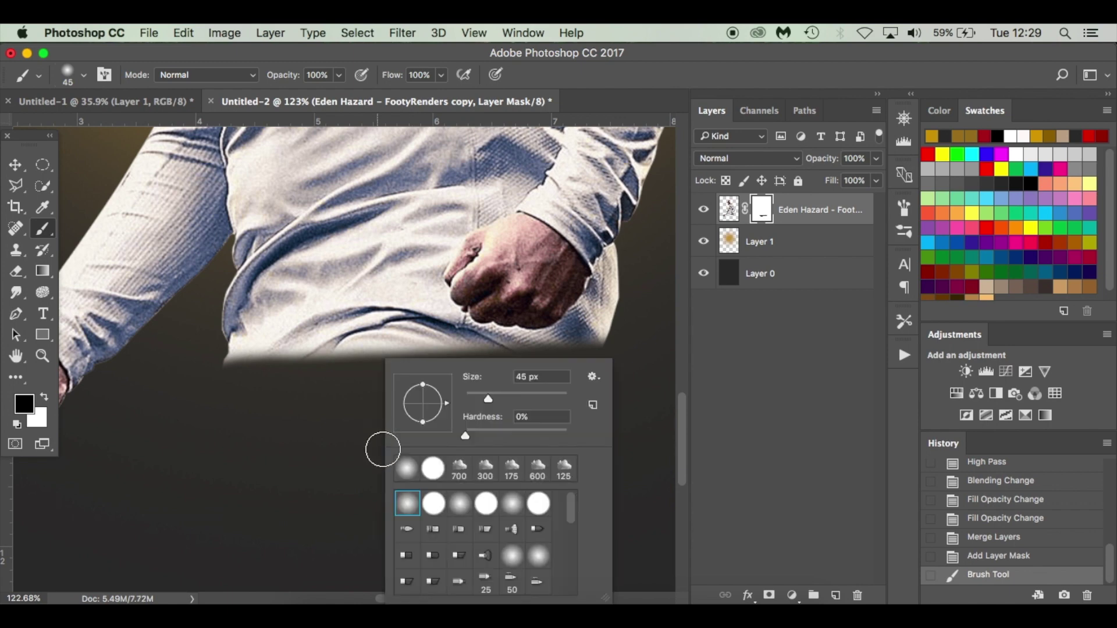
scroll(484, 522, down, 5)
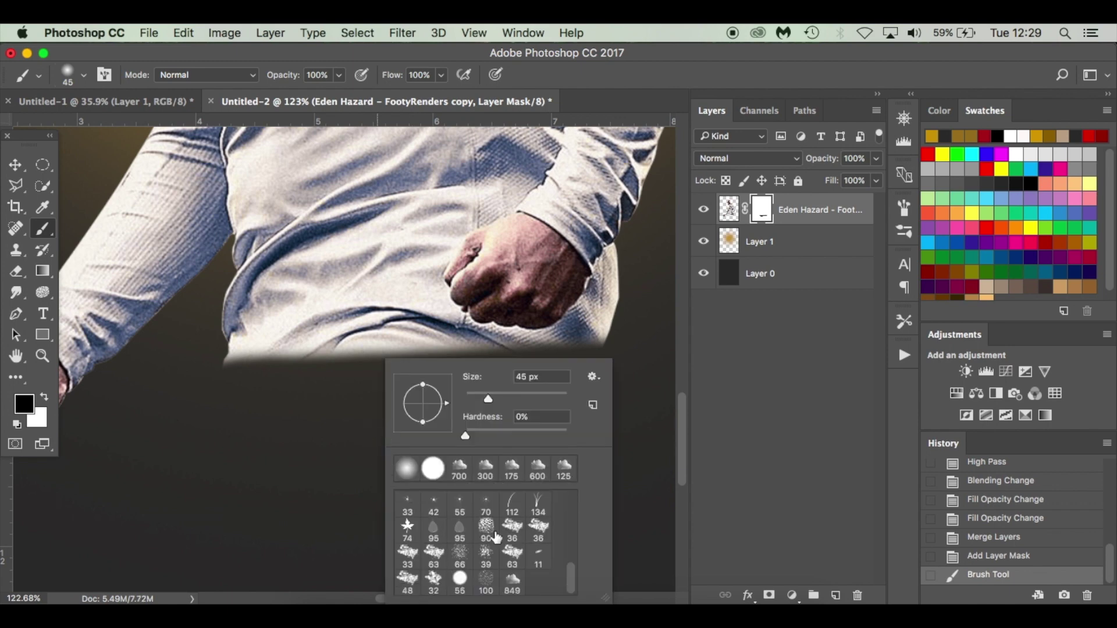
click(517, 581)
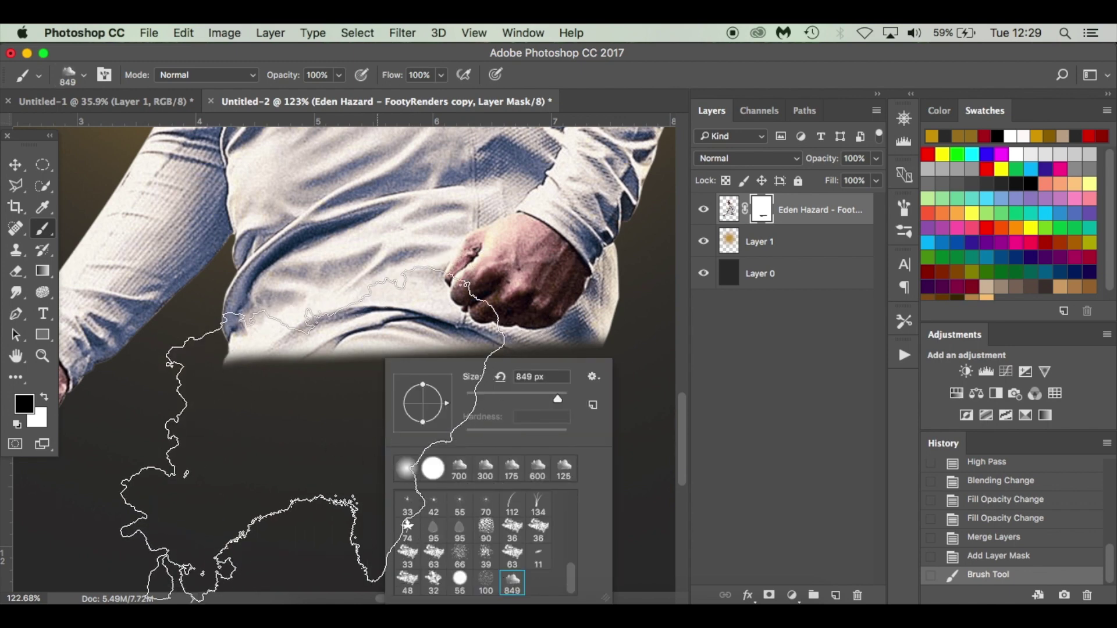
key(Return)
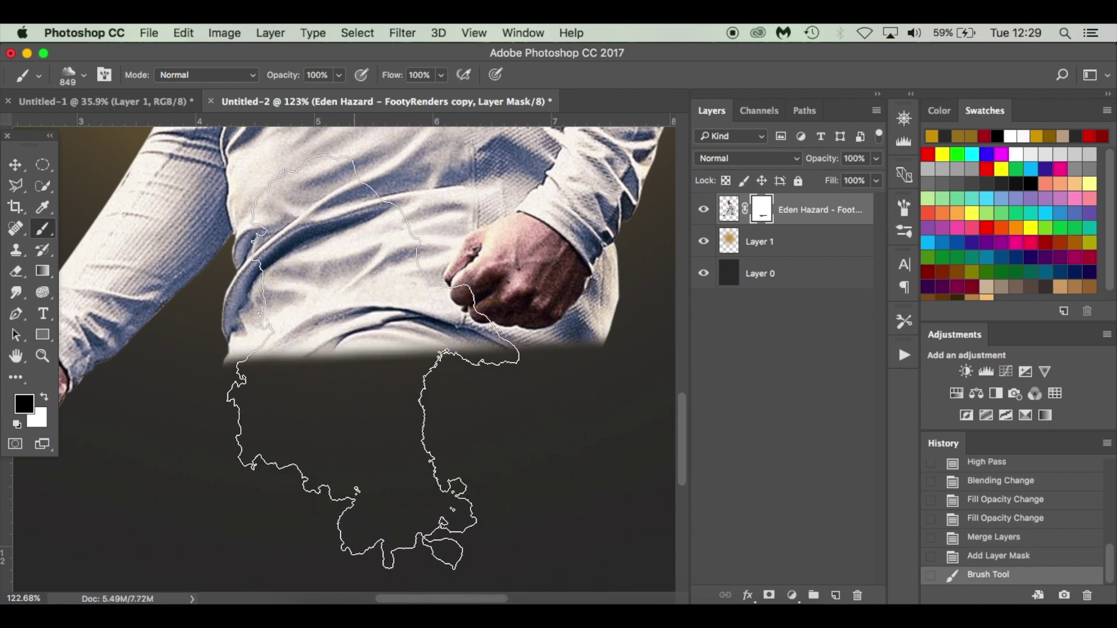
key(bracketleft)
key(bracketleft)
key(bracketleft)
key(bracketleft)
key(bracketleft)
key(bracketleft)
key(bracketleft)
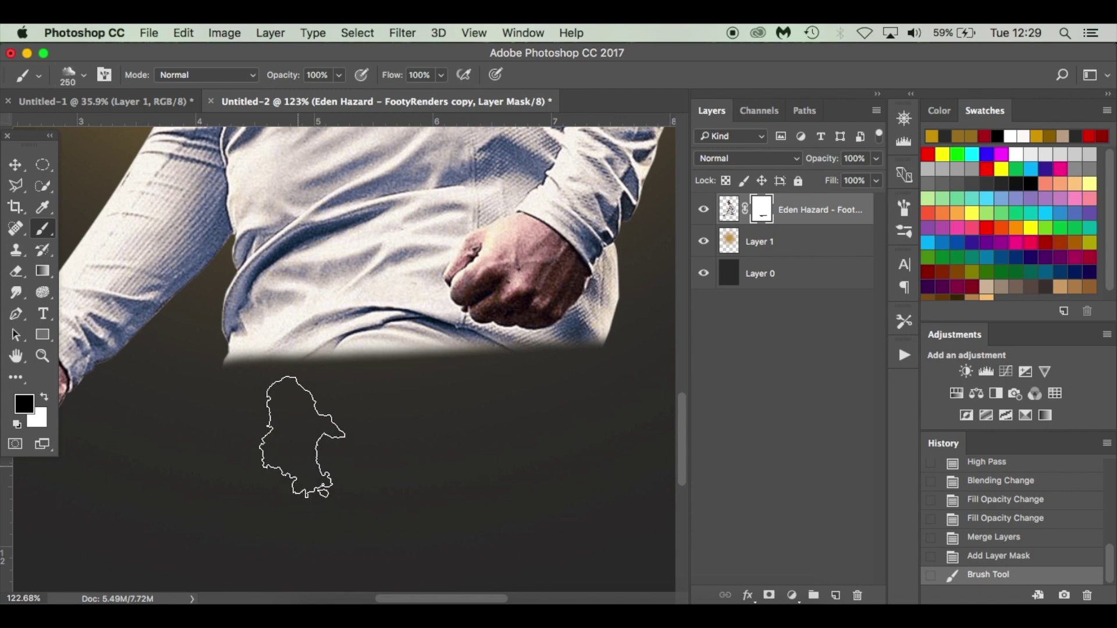
scroll(285, 425, down, 5)
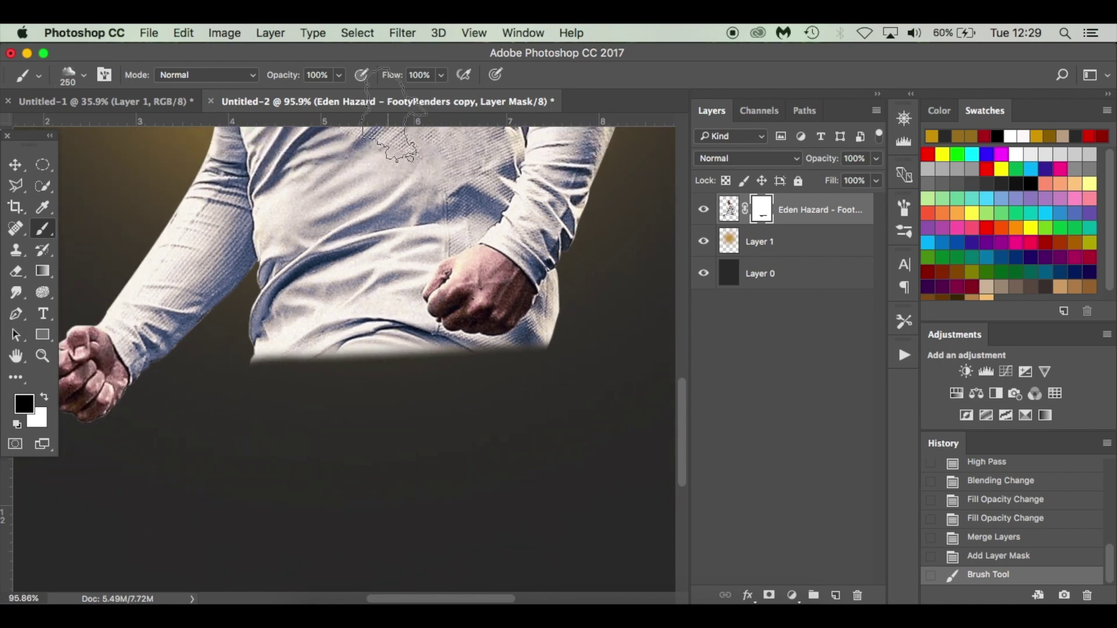
drag(394, 83, 361, 85)
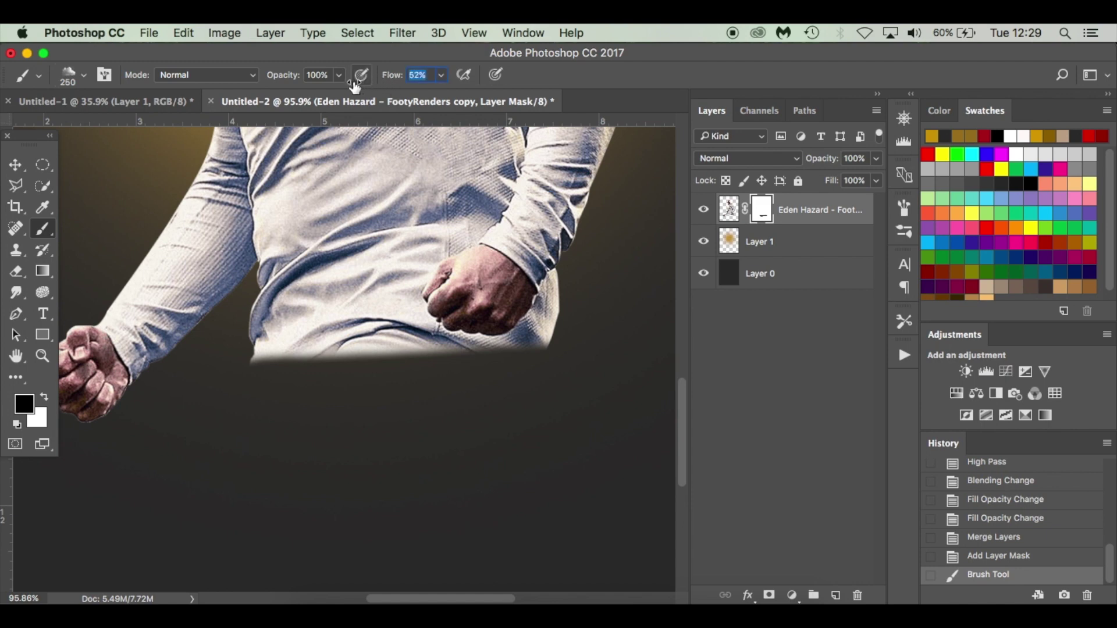
Step: Set brush opacity to 50% and paint black on the mask along the shirt hem
click(312, 77)
drag(283, 76, 257, 77)
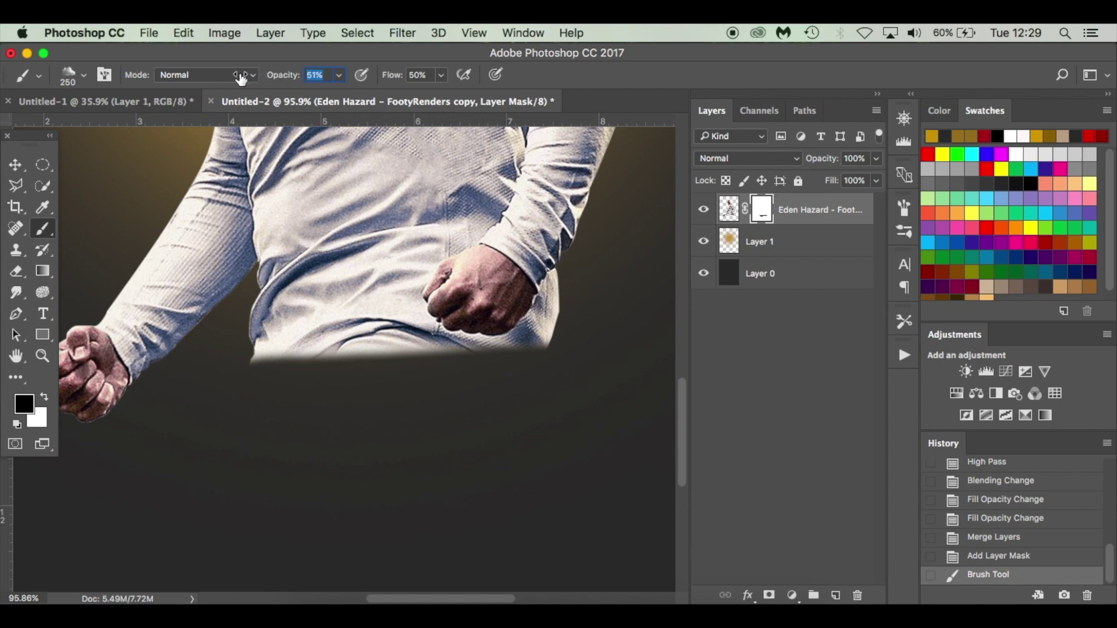
drag(241, 79, 239, 78)
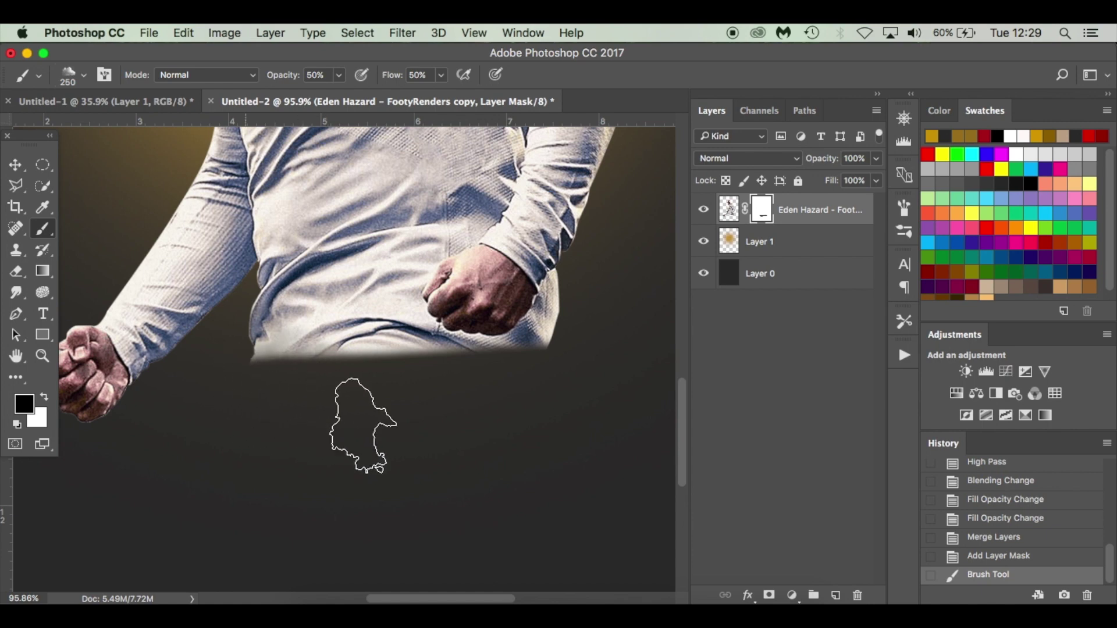
drag(363, 425, 296, 411)
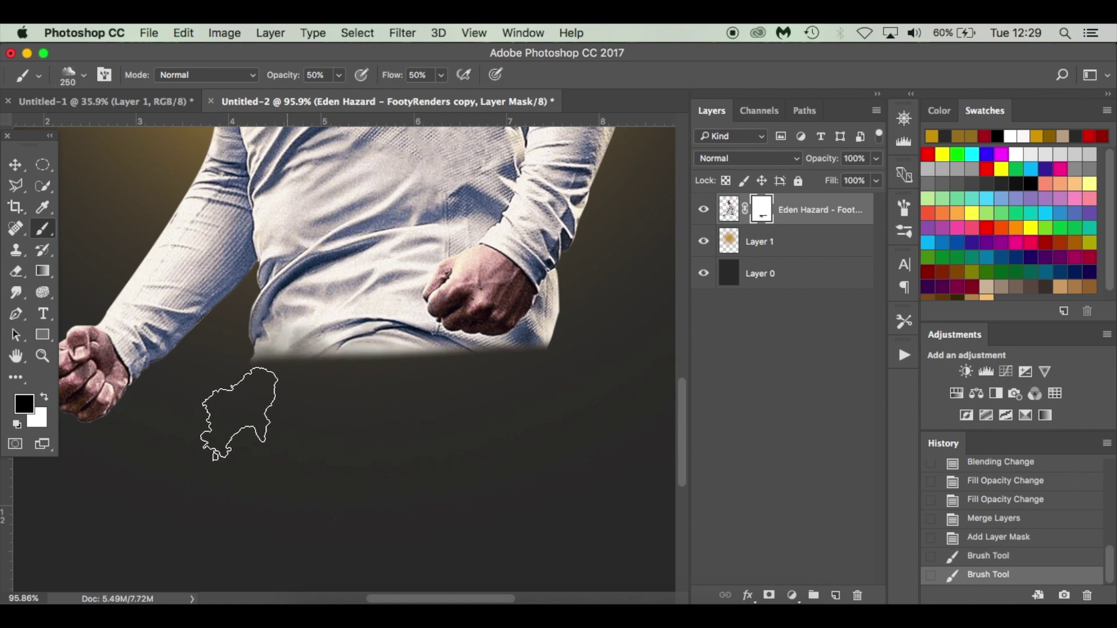
mouse_move(215, 455)
mouse_down()
mouse_move(297, 453)
mouse_move(237, 436)
mouse_move(337, 465)
mouse_move(431, 451)
mouse_move(259, 424)
mouse_move(395, 440)
mouse_up()
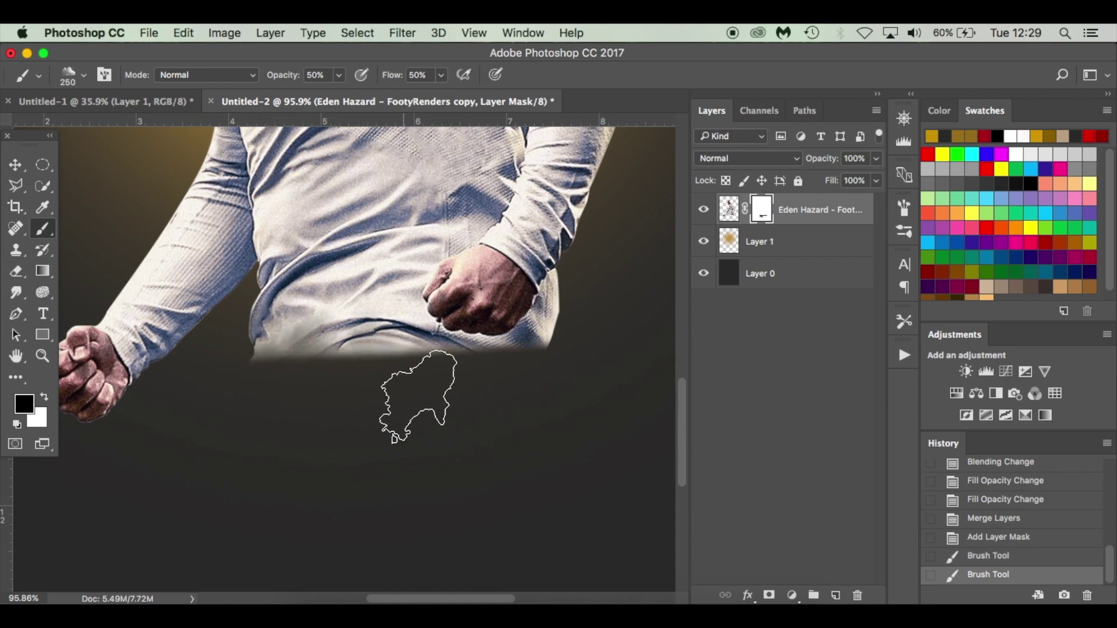
mouse_move(418, 396)
mouse_down()
mouse_move(460, 424)
mouse_move(437, 419)
mouse_up()
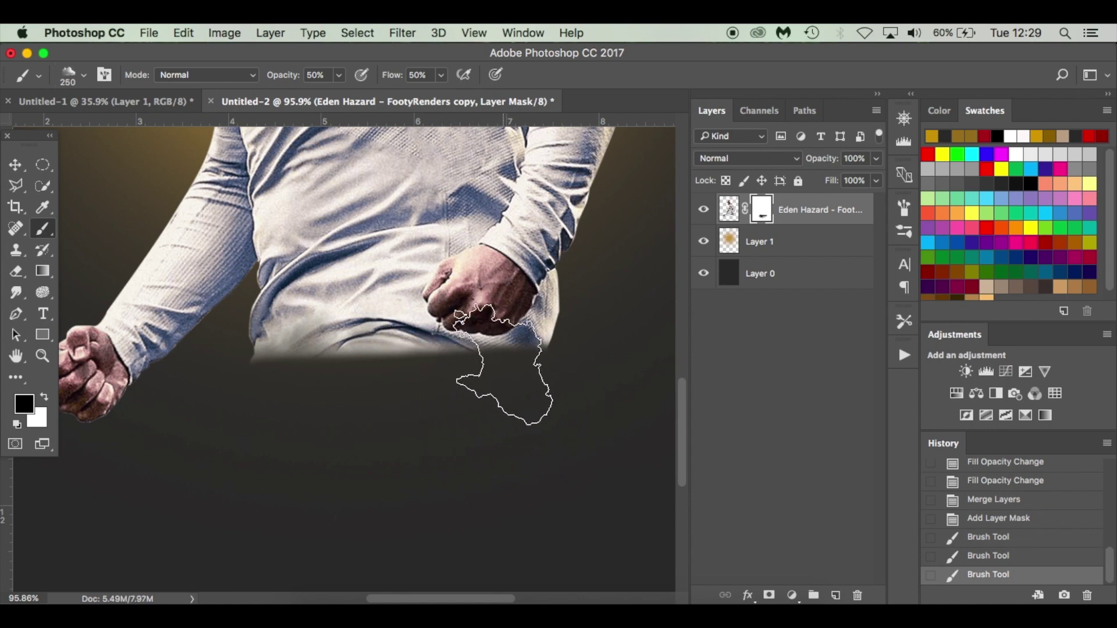
Step: Dab the mask along the hem and near the right fist with 125–175 px brushes
key(bracketleft)
key(bracketleft)
key(bracketleft)
key(bracketleft)
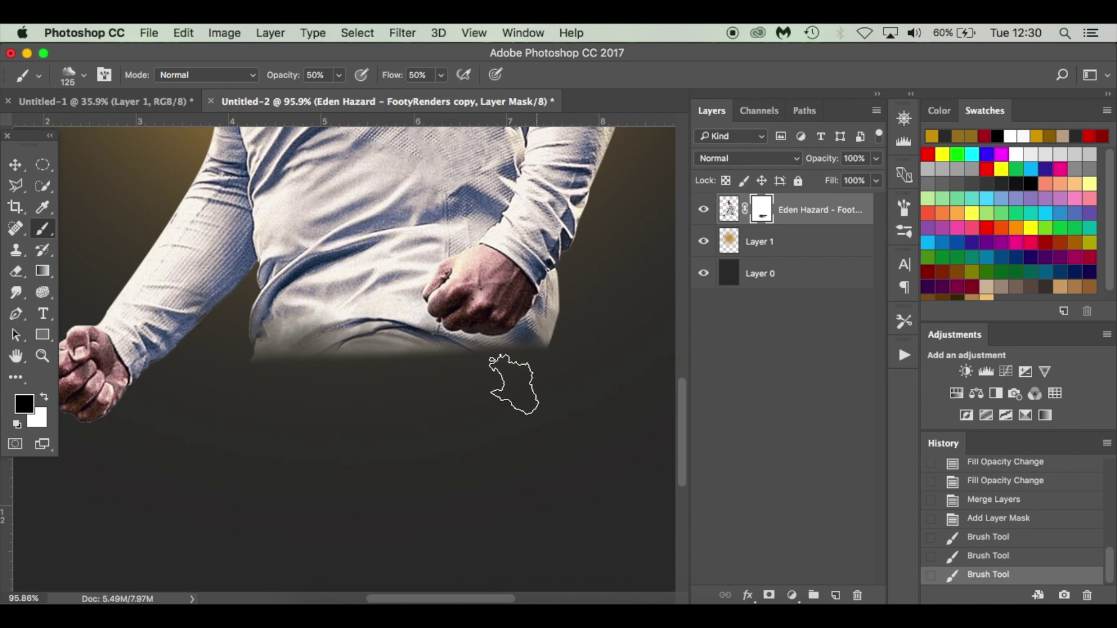
click(514, 385)
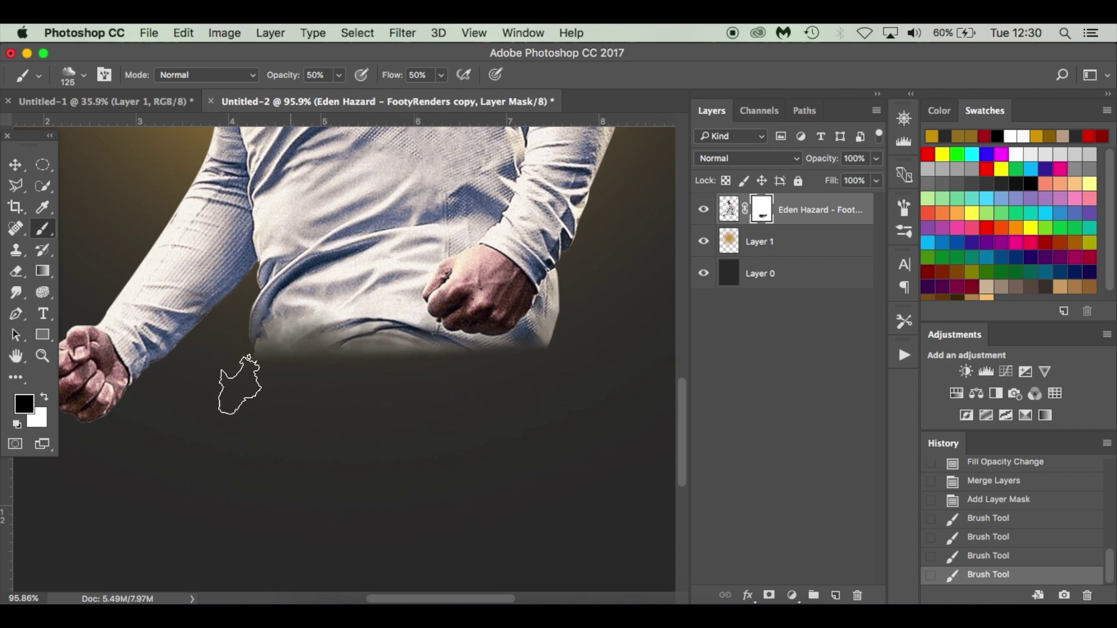
click(240, 385)
key(bracketright)
key(bracketright)
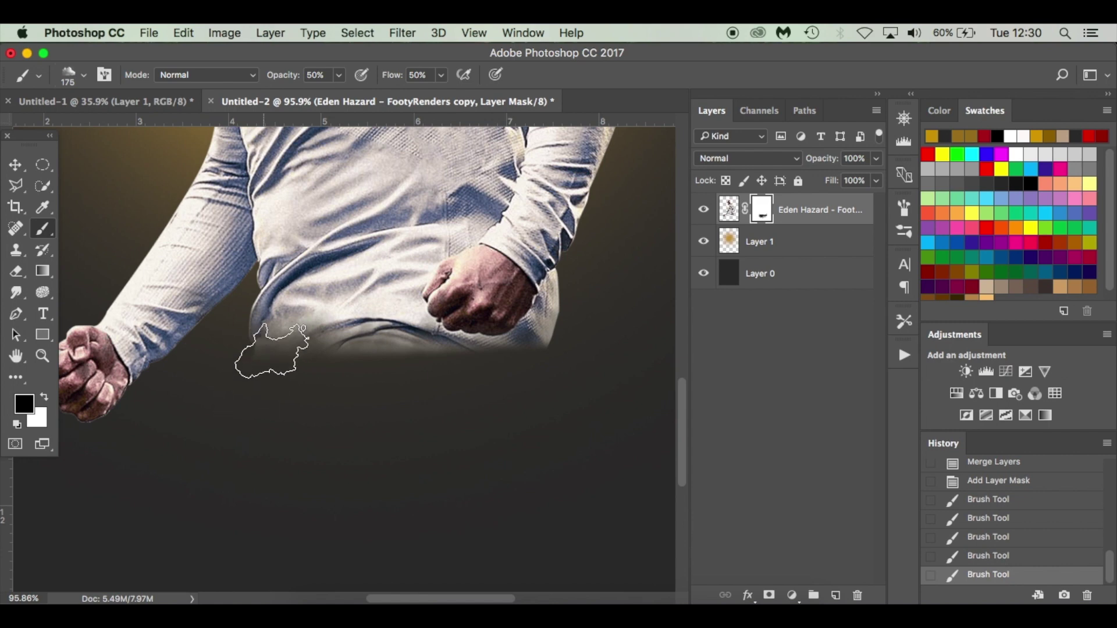
click(271, 350)
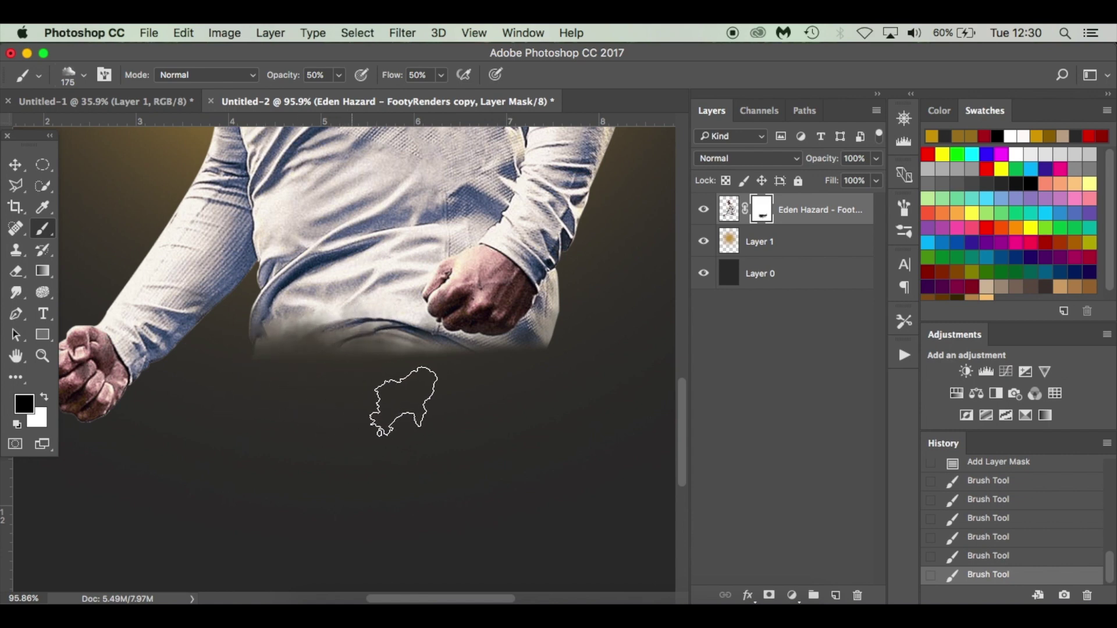
click(340, 384)
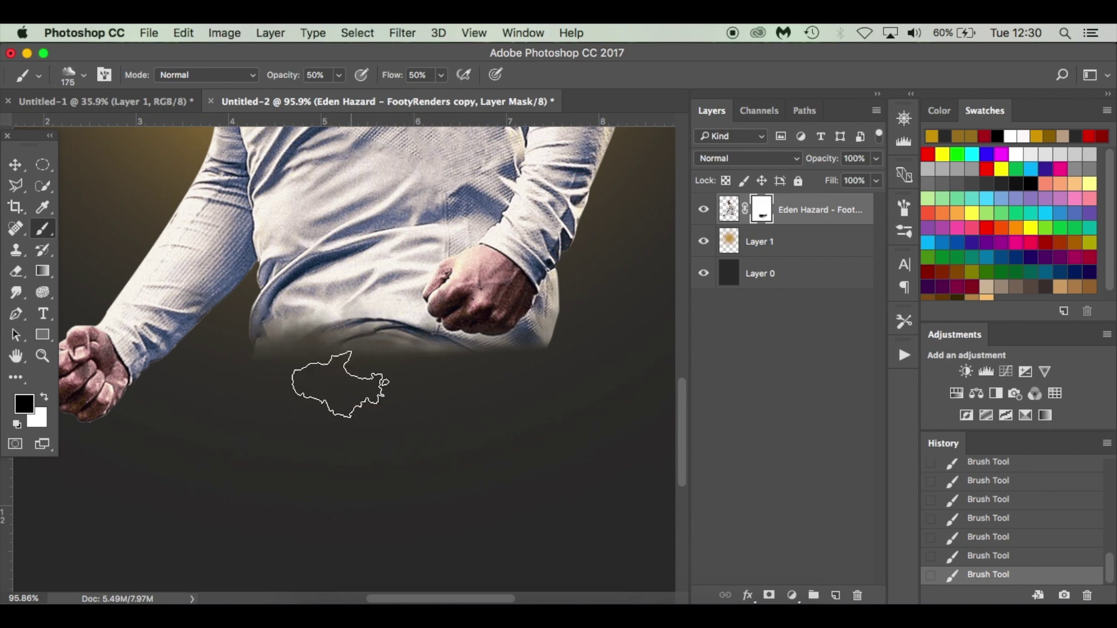
click(276, 386)
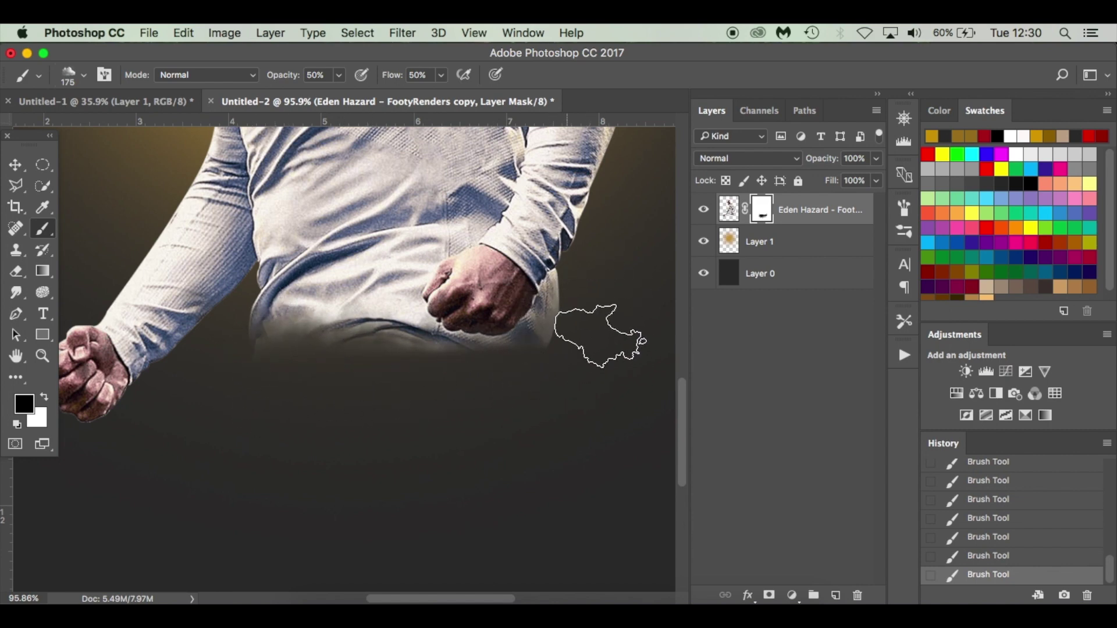
click(575, 336)
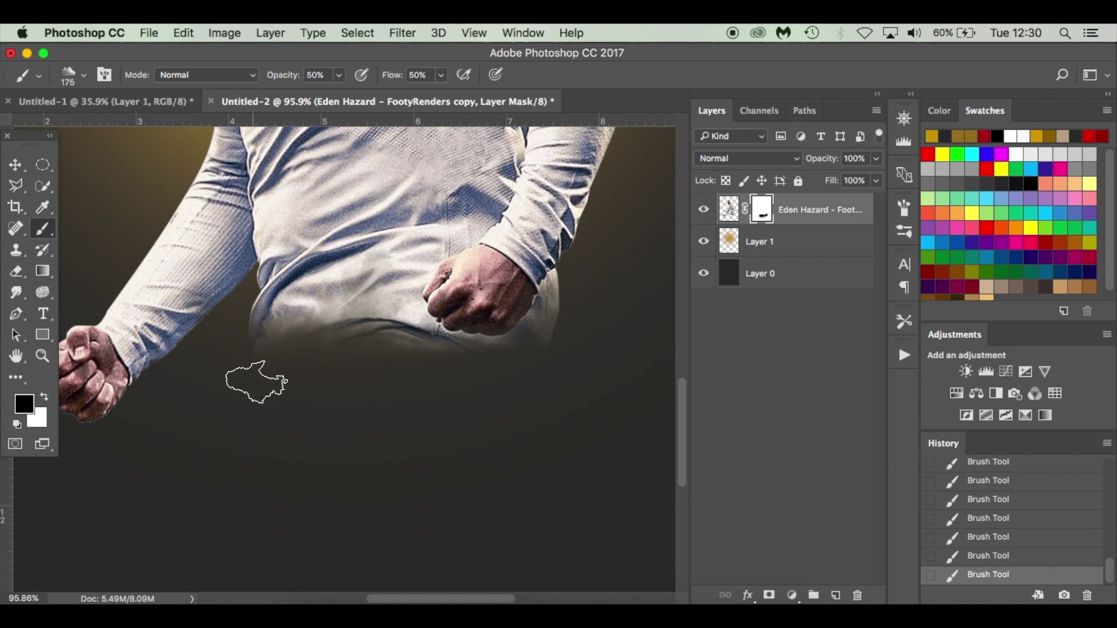
Step: Sweep a 400 px stroke across the whole hem, then switch to the Untitled-1 document
key(bracketright)
key(bracketright)
key(bracketright)
key(bracketright)
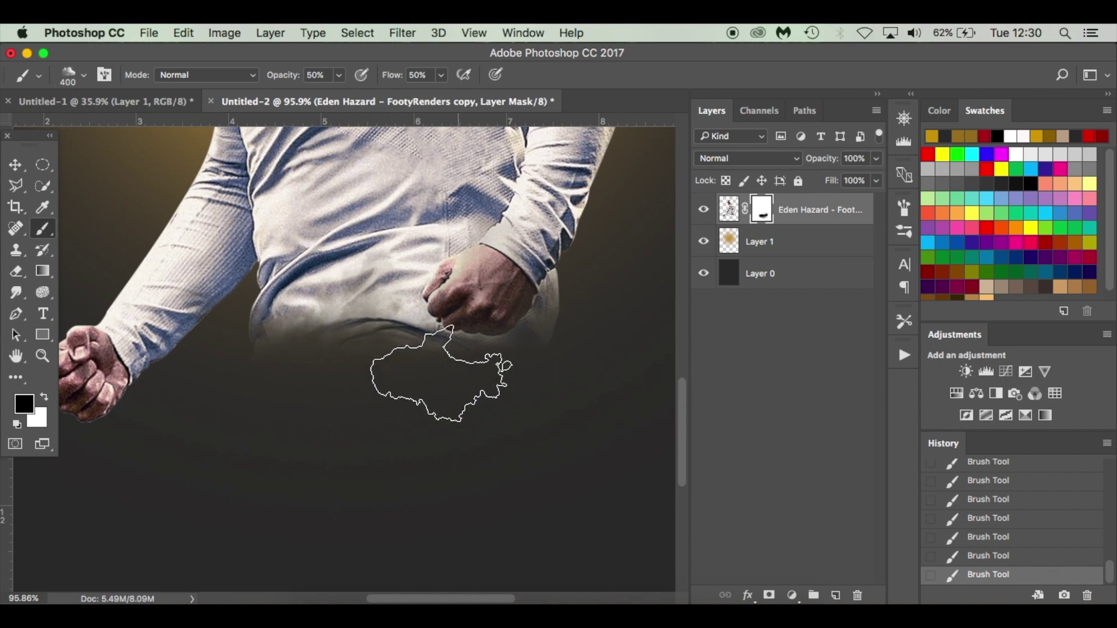
mouse_move(442, 375)
mouse_down()
mouse_move(281, 407)
mouse_move(249, 374)
mouse_move(260, 424)
mouse_up()
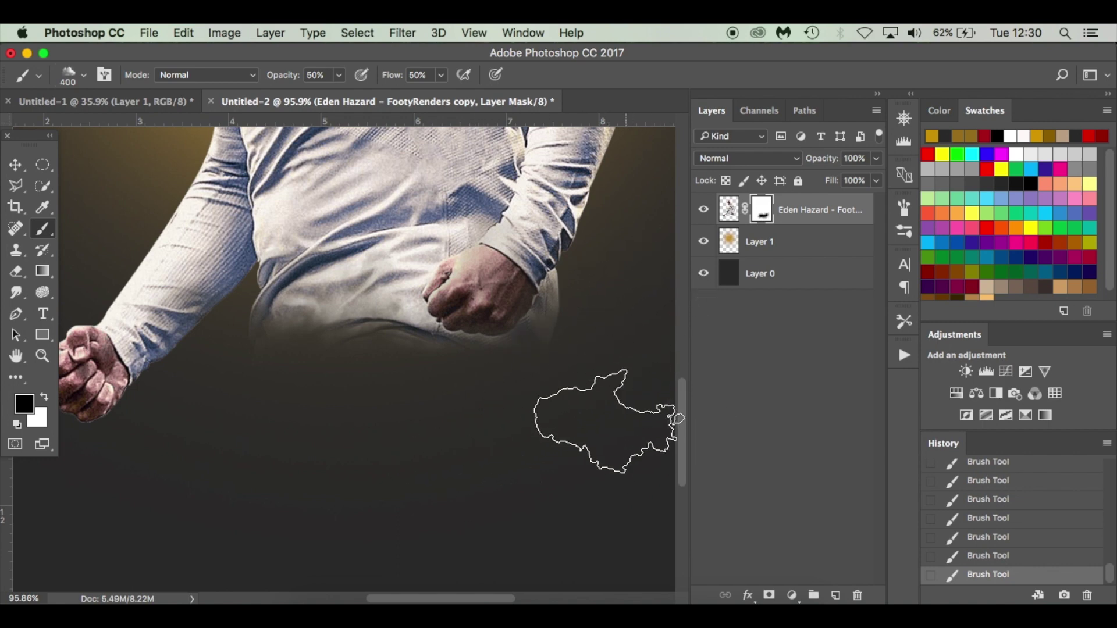
key(bracketleft)
key(bracketleft)
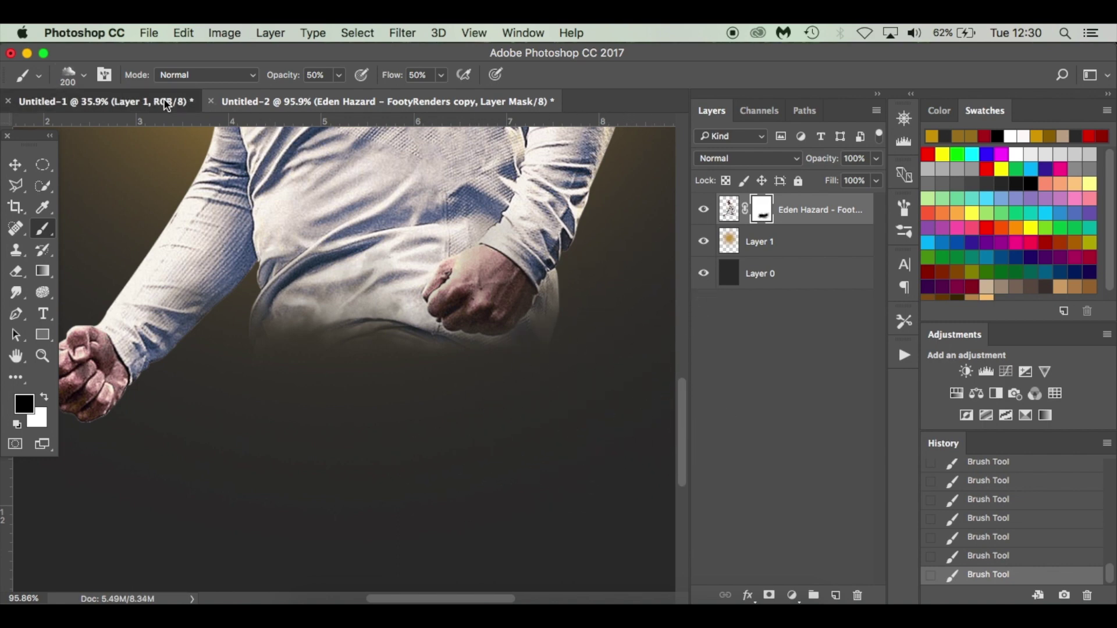
click(166, 103)
scroll(364, 534, up, 5)
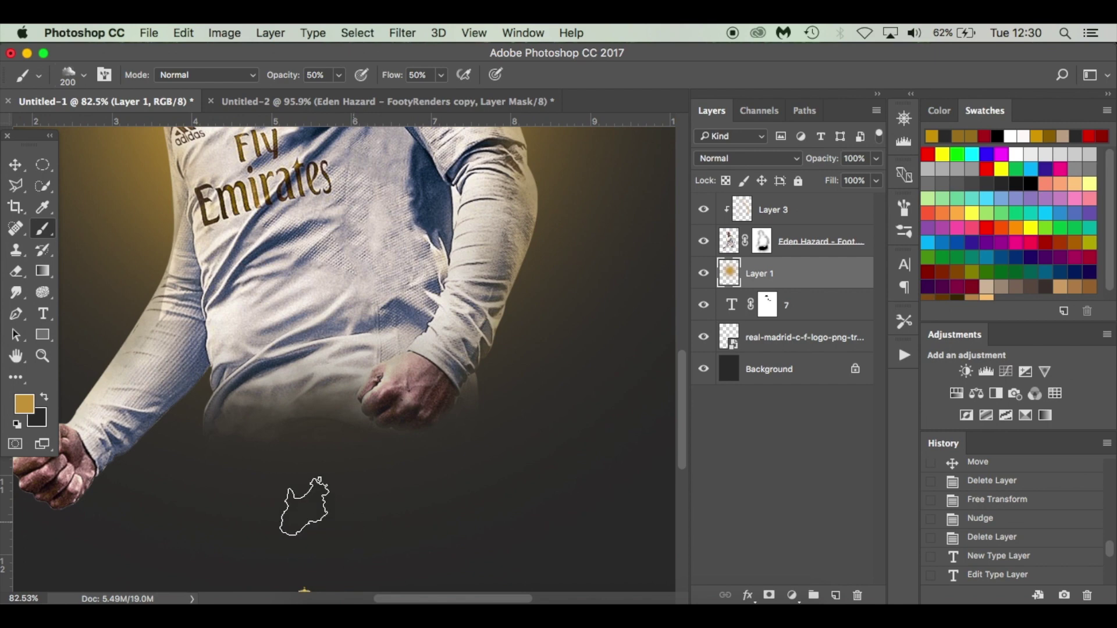
Step: Switch to the Untitled-2 document with the Eden Hazard cut-out
click(476, 101)
scroll(451, 401, down, 3)
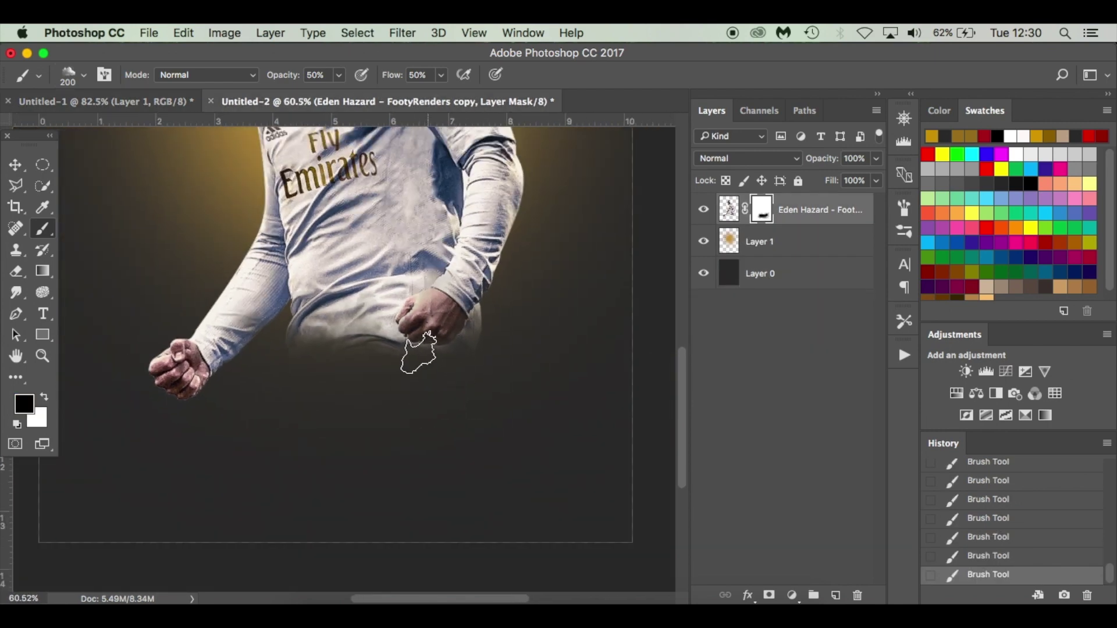
scroll(443, 360, up, 4)
scroll(445, 358, right, 5)
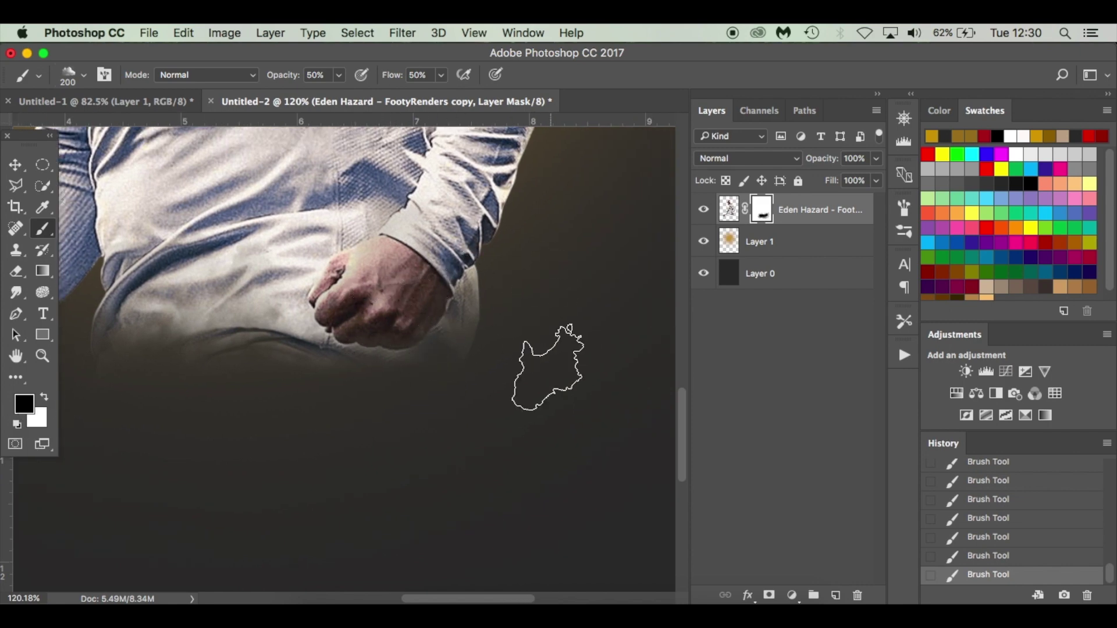
Step: Set up a hard round brush in white at 40 px, with the whole player in view
right_click(575, 384)
click(757, 470)
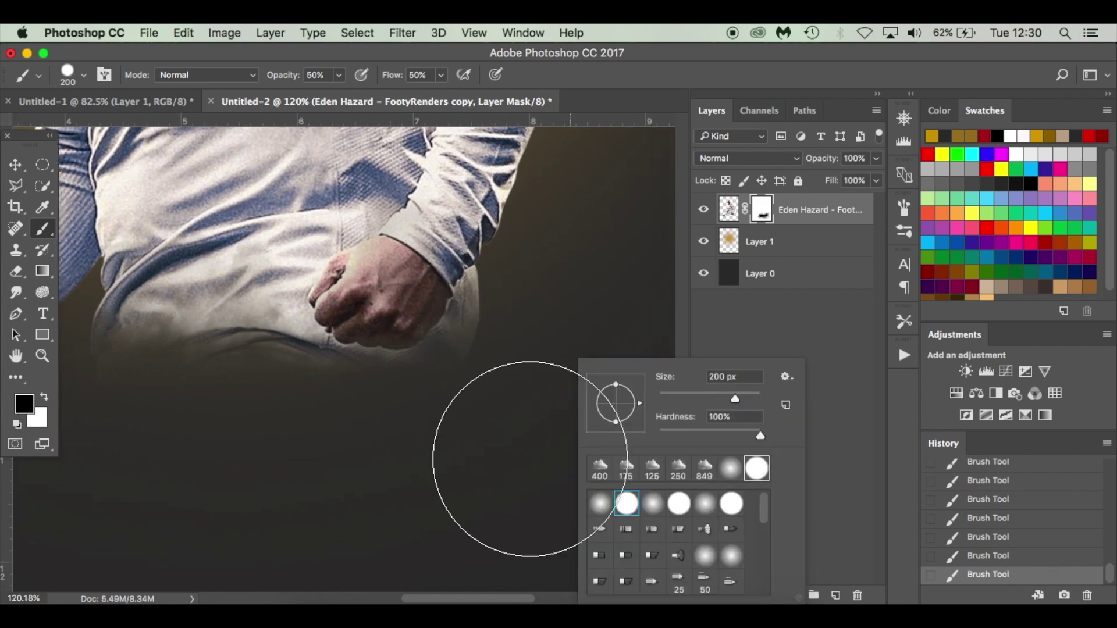
click(693, 397)
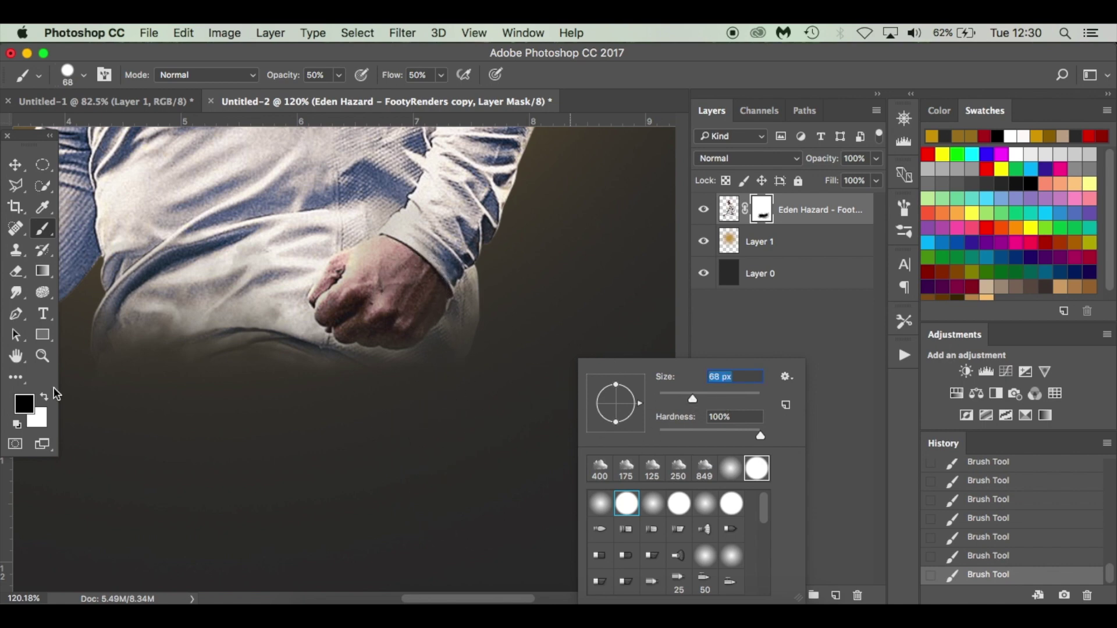
click(44, 398)
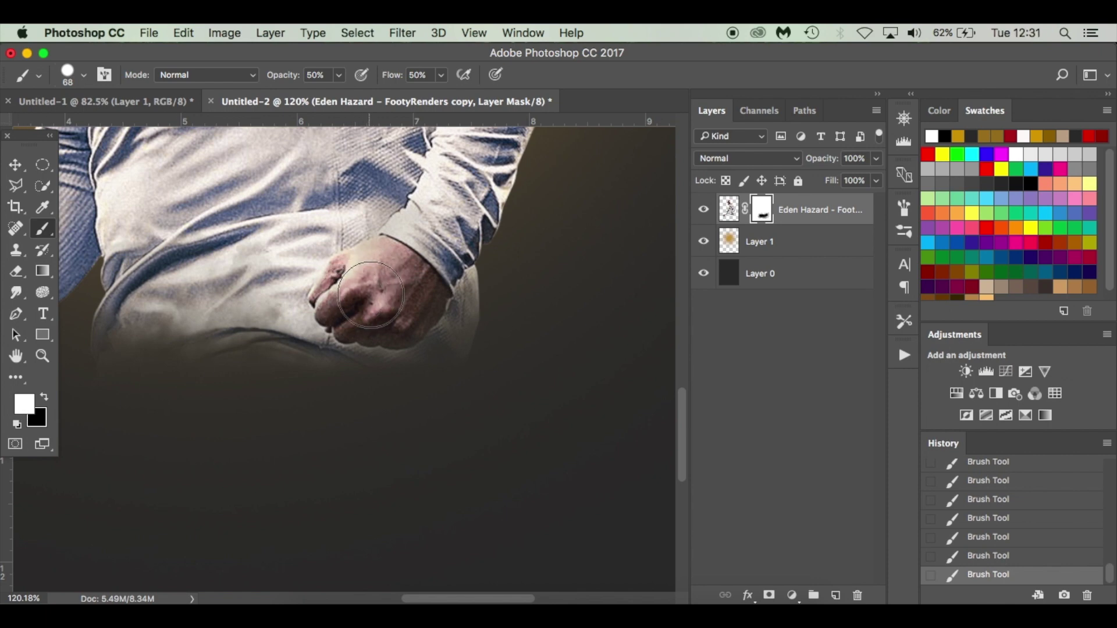
key(bracketleft)
key(bracketleft)
key(bracketleft)
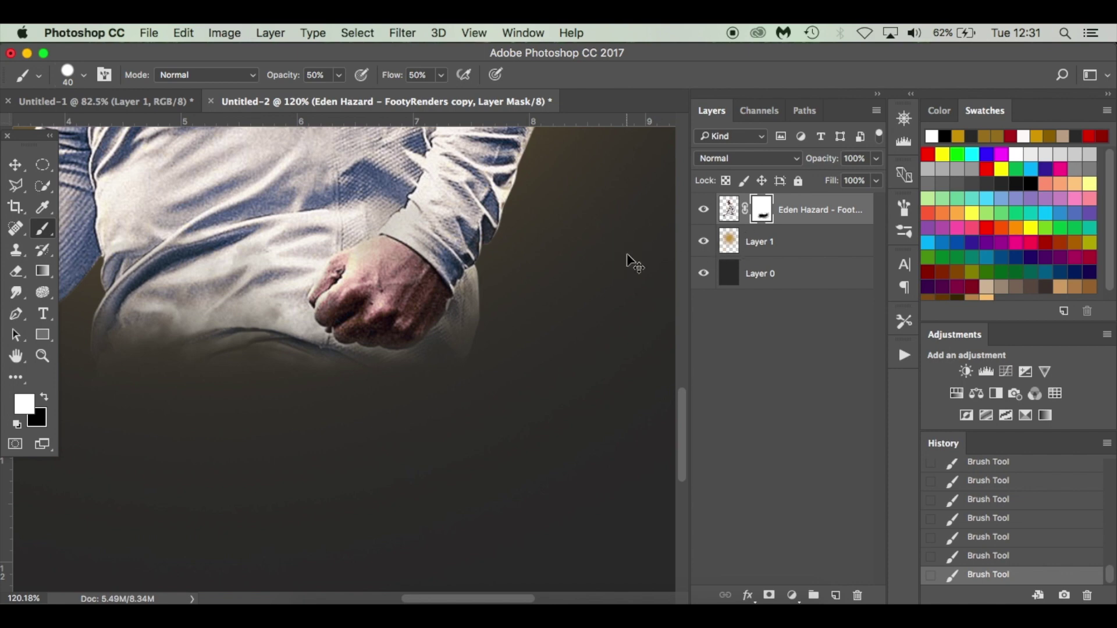
key(super+0)
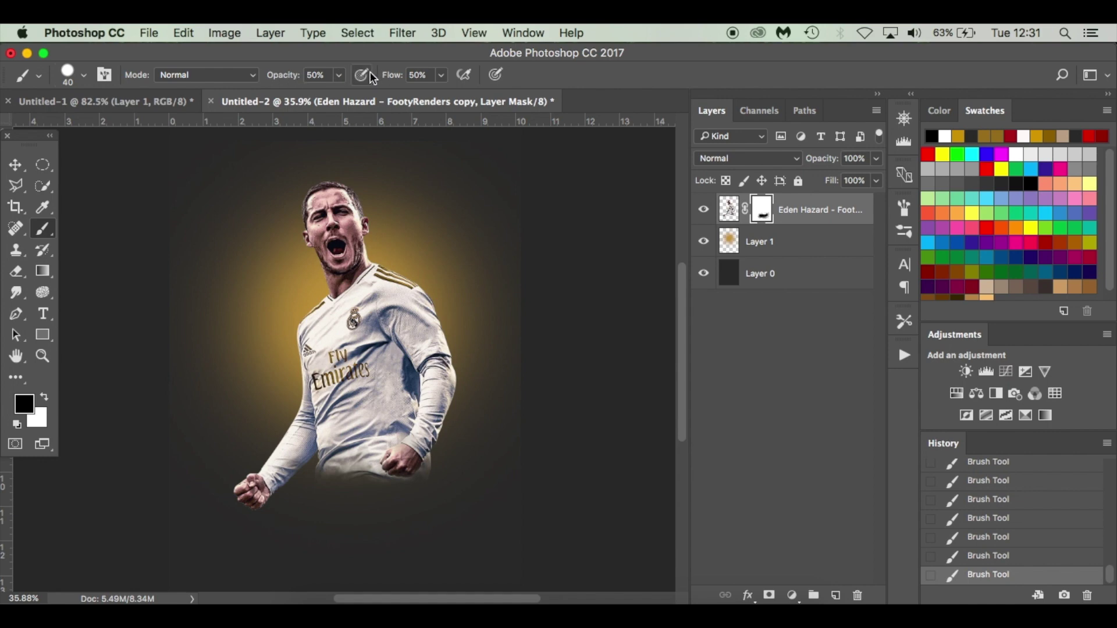
Step: Lower the brush flow and pick a soft round 400 px brush, sized to 250 px
drag(392, 79, 387, 81)
right_click(456, 347)
click(512, 457)
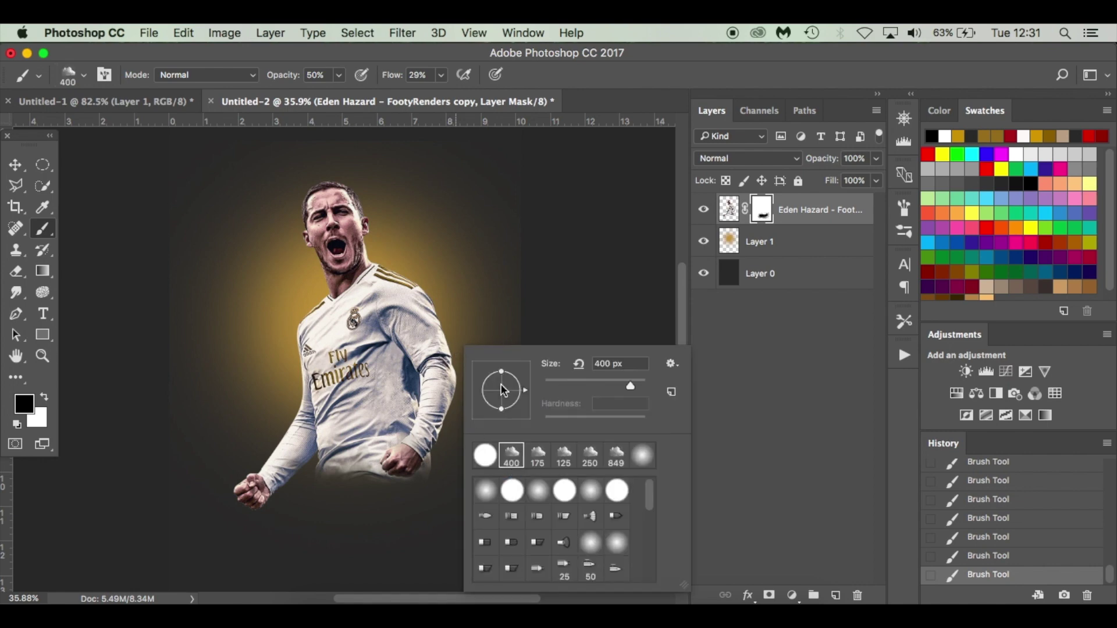
click(475, 307)
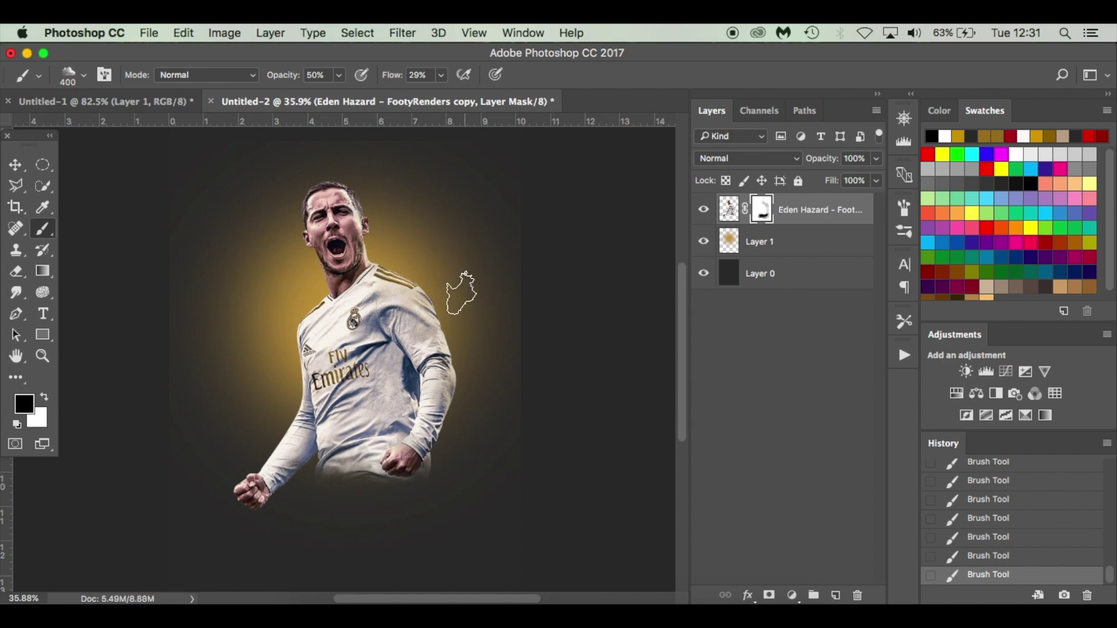
scroll(426, 264, up, 5)
key(bracketleft)
key(bracketleft)
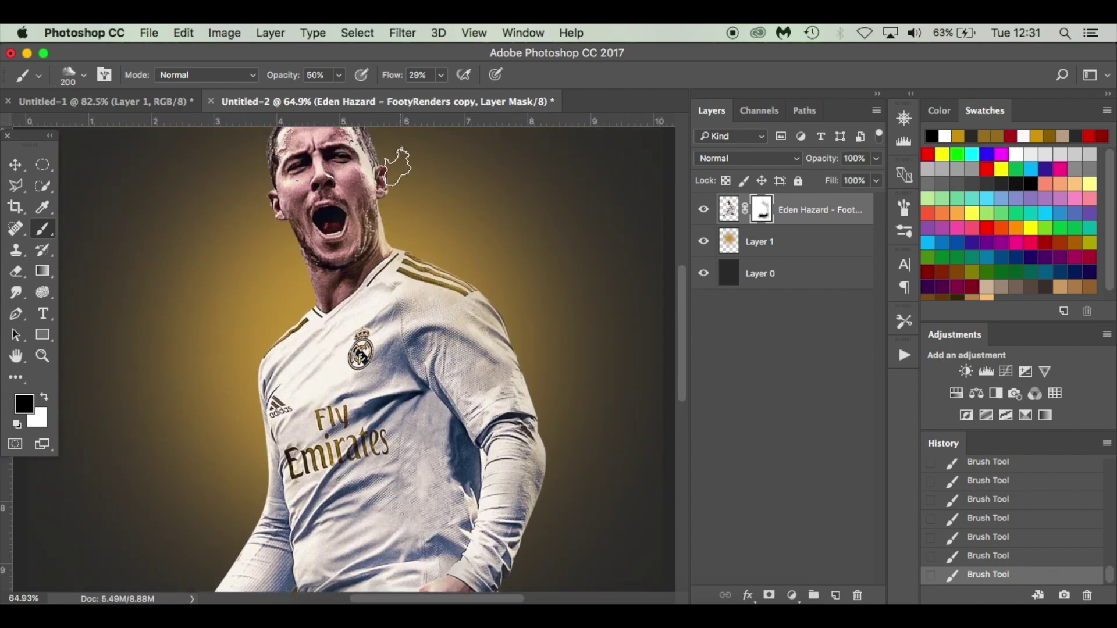
scroll(398, 167, down, 1)
key(bracketright)
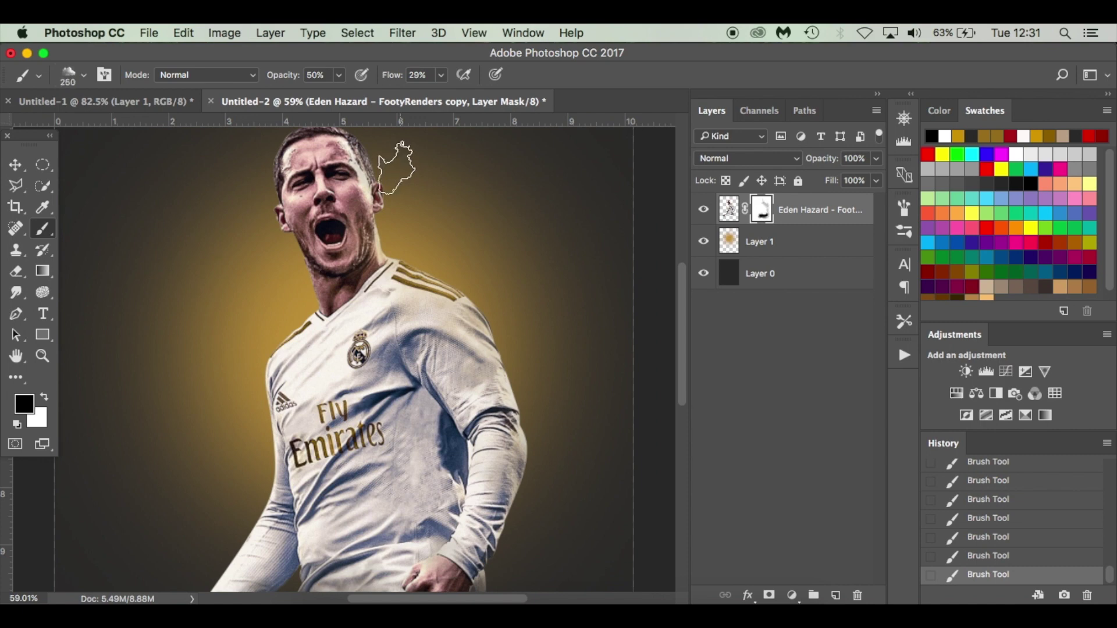
scroll(397, 168, up, 2)
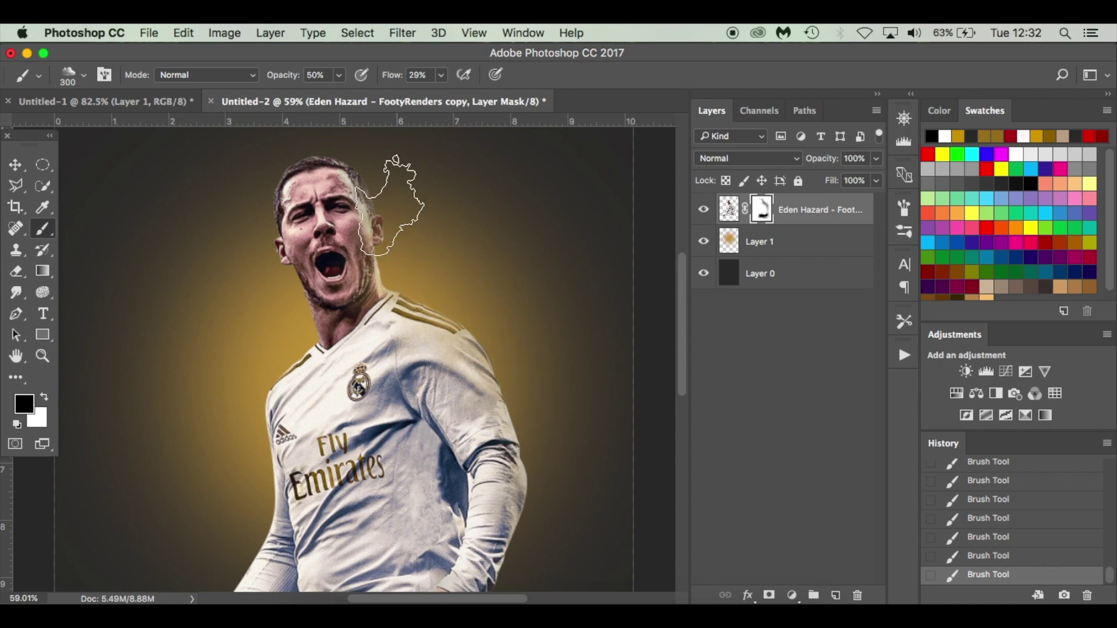
Step: Review the softly faded head, shoulder and arm edges and check them against History
scroll(490, 271, down, 1)
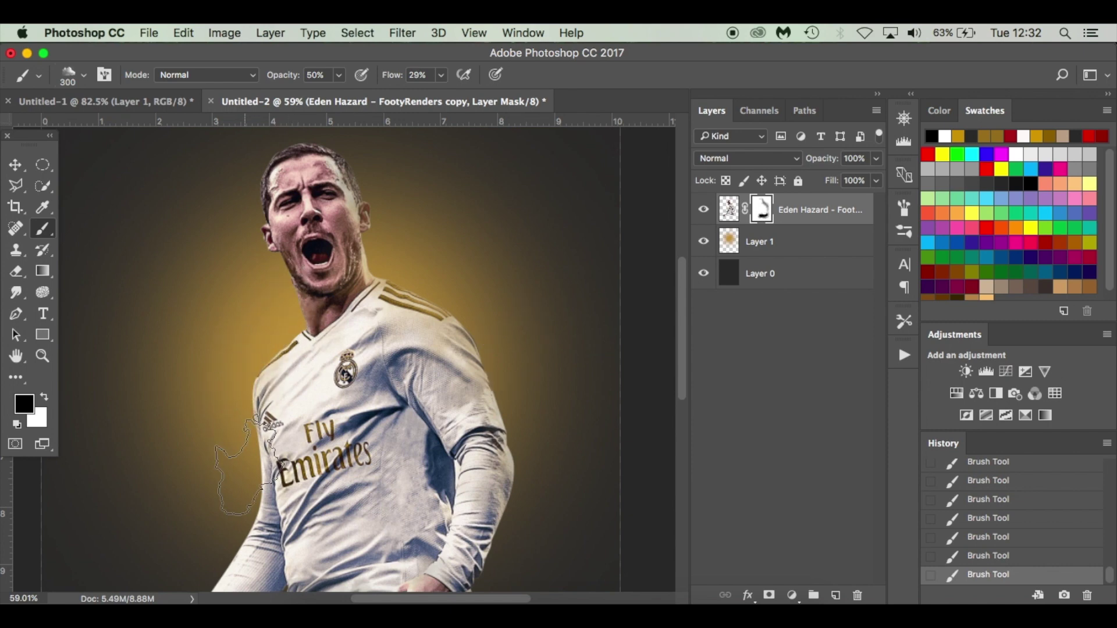
scroll(250, 454, down, 5)
scroll(247, 460, down, 4)
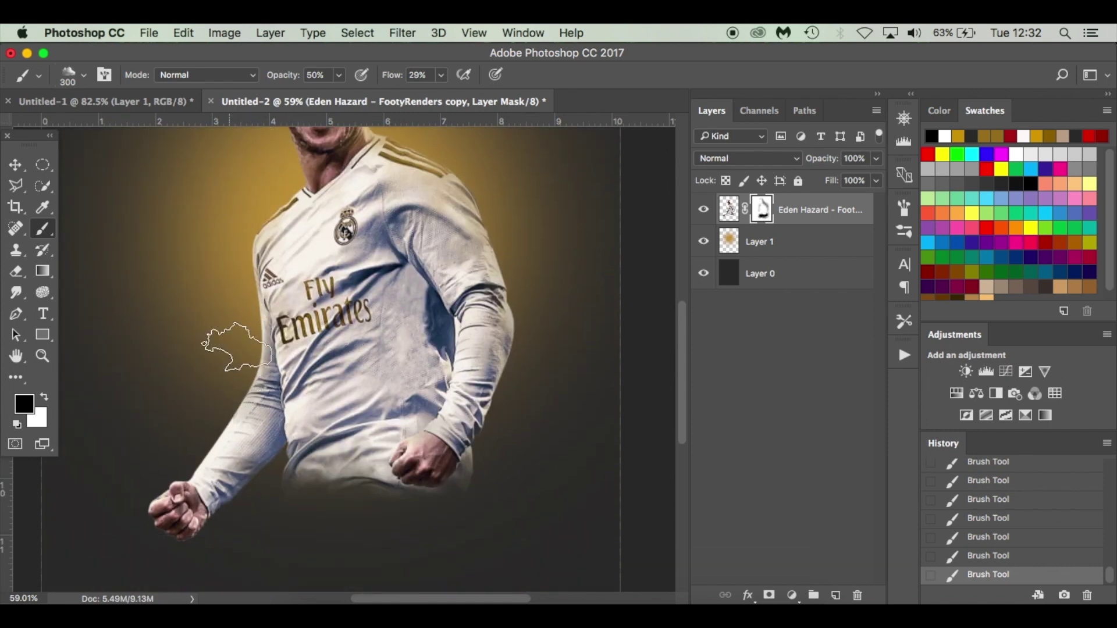
scroll(233, 291, up, 12)
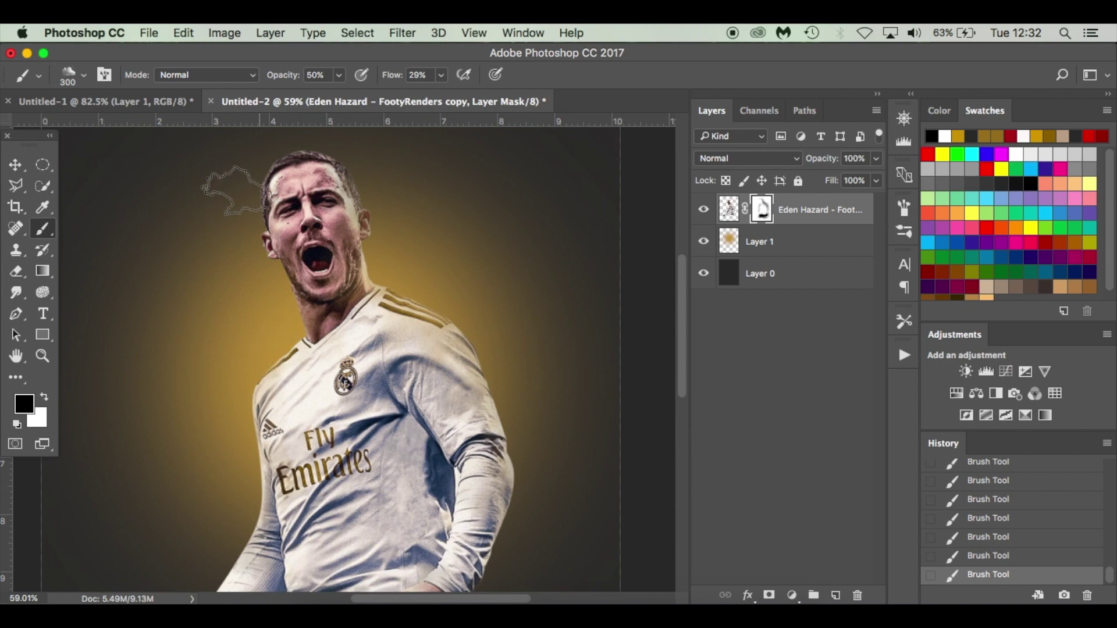
scroll(229, 180, up, 2)
scroll(226, 170, up, 2)
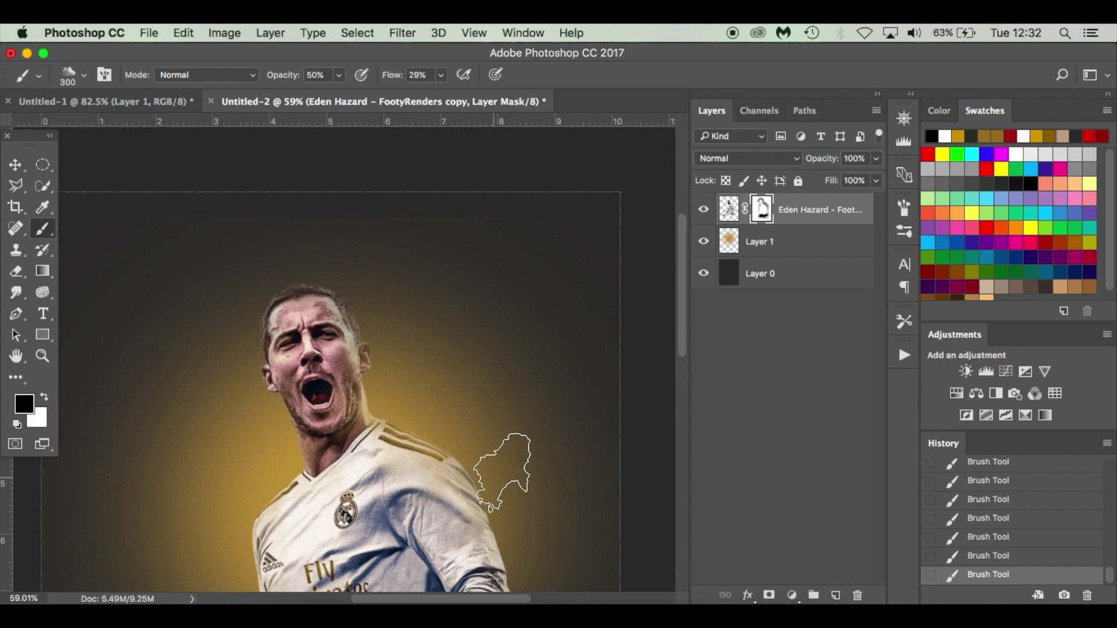
scroll(501, 471, down, 5)
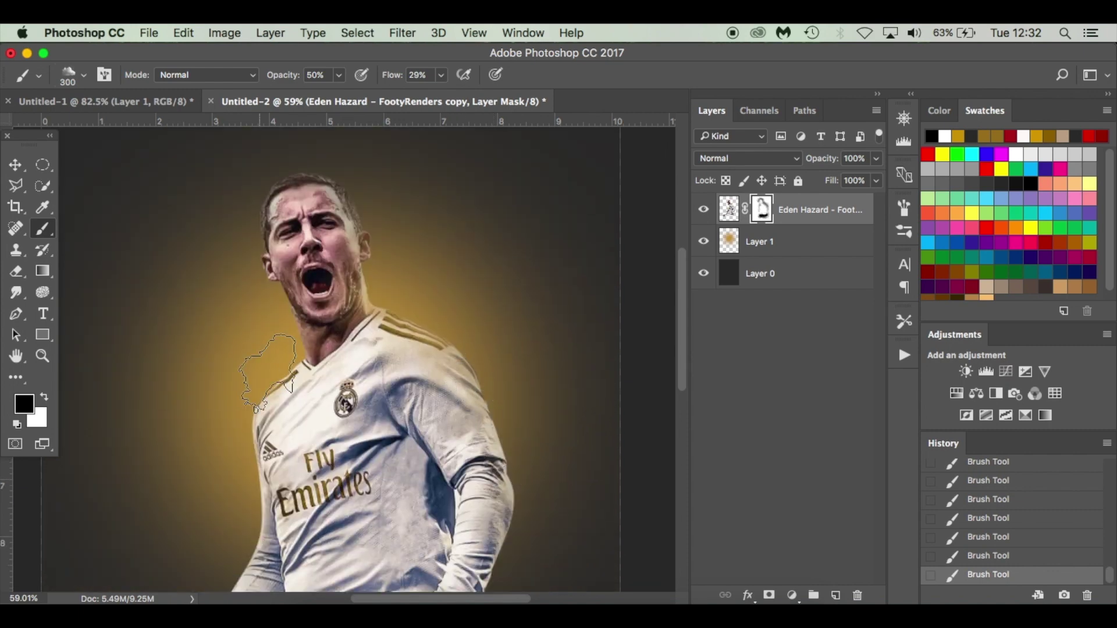
key(super+minus)
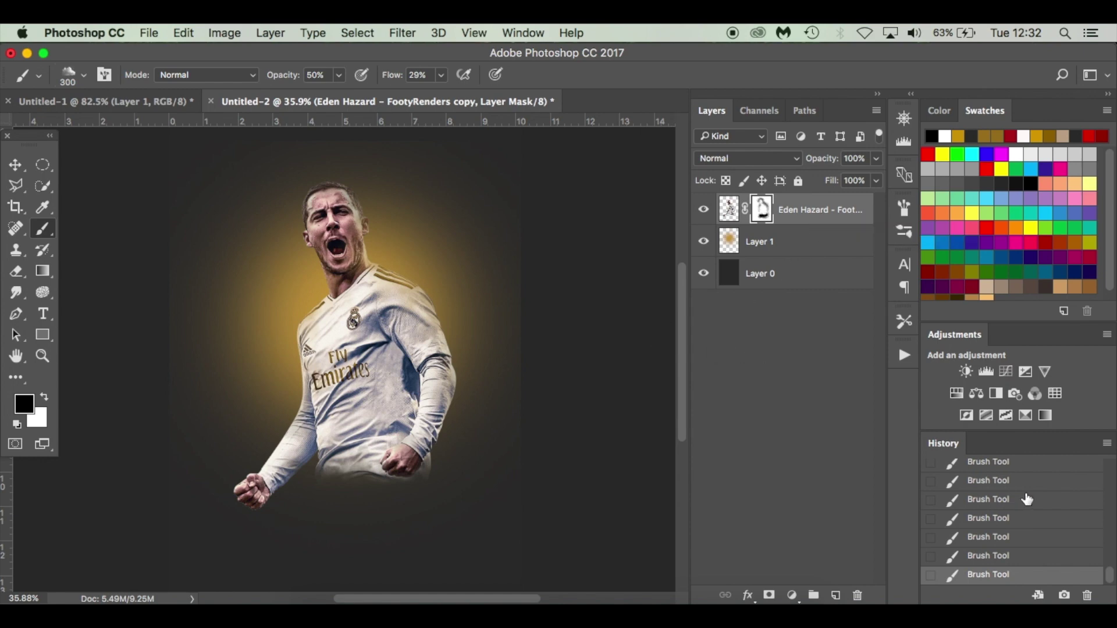
click(1035, 462)
key(super+z)
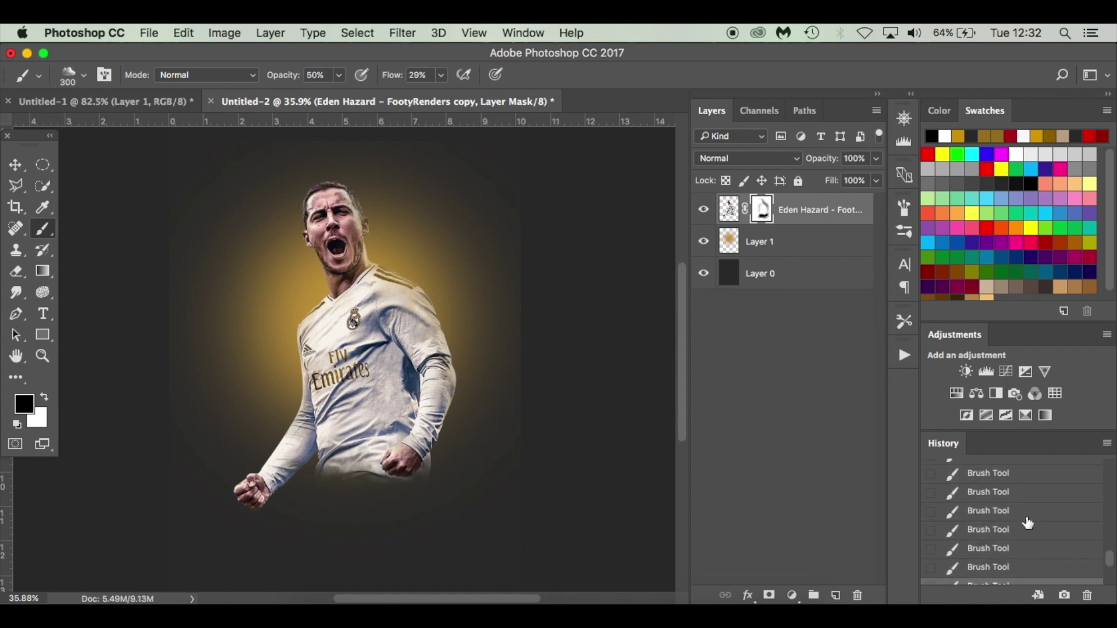
scroll(536, 373, up, 2)
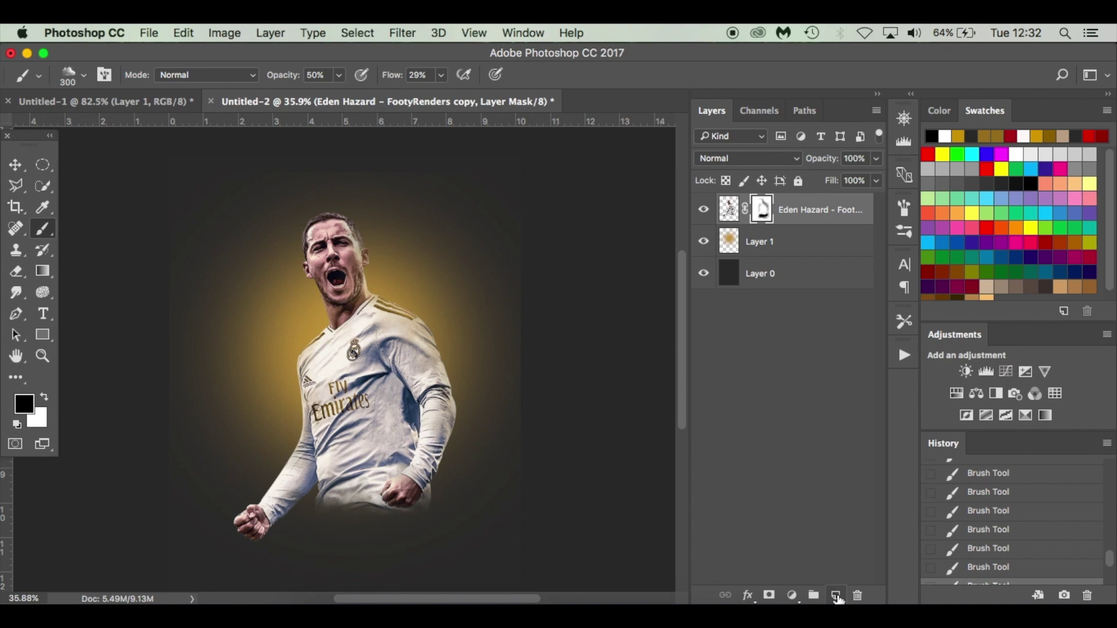
Step: Add an empty Layer 2 clipped as a clipping mask to the Eden Hazard layer
click(835, 596)
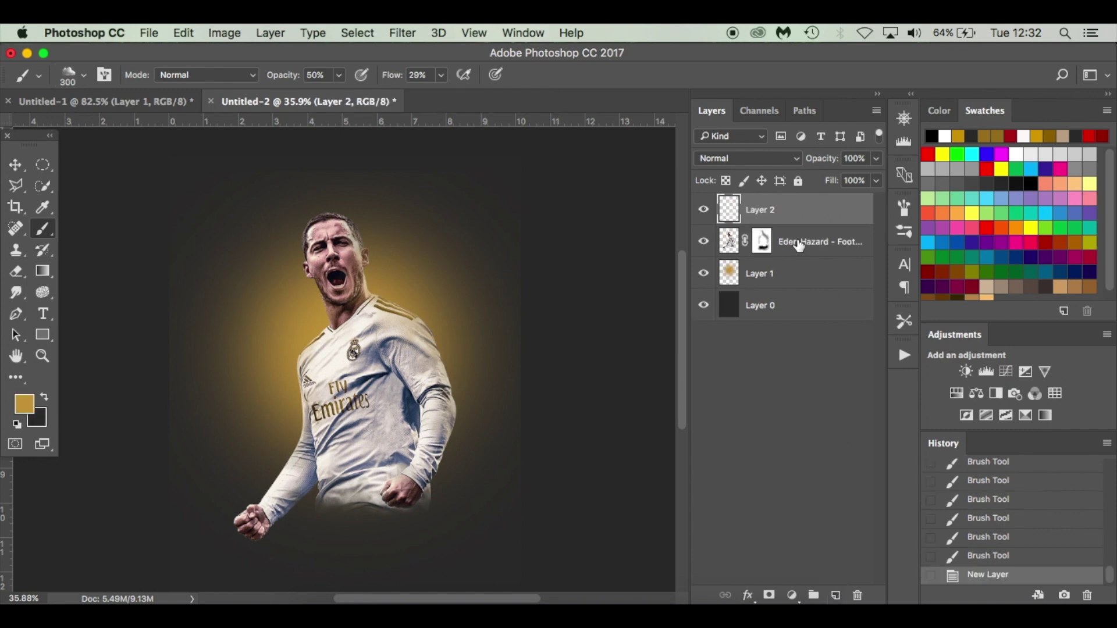
alt+click(833, 222)
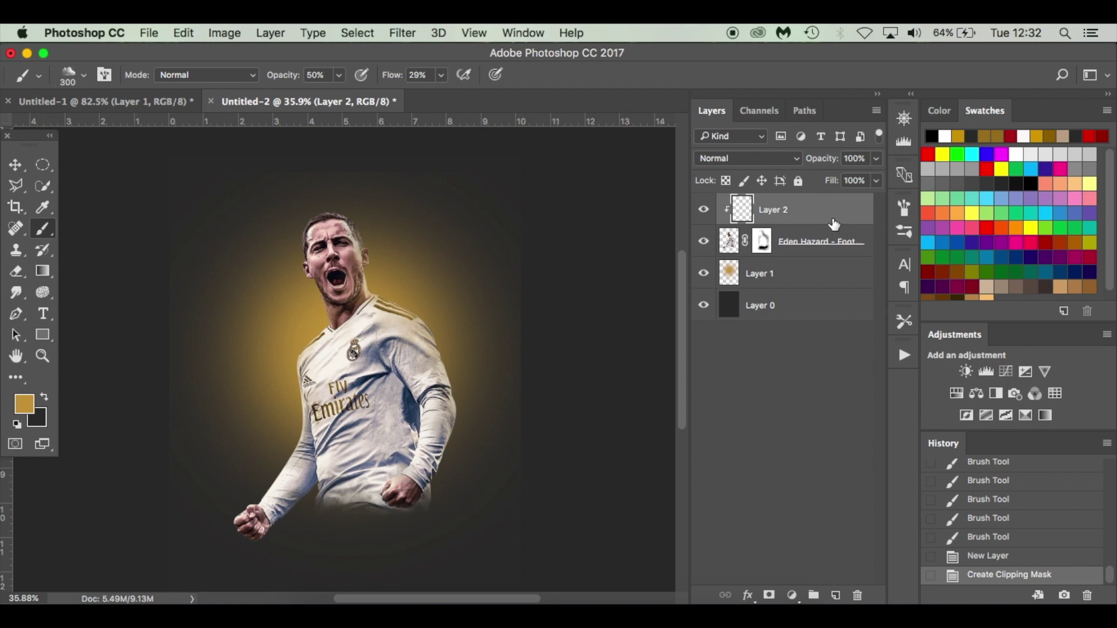
right_click(834, 224)
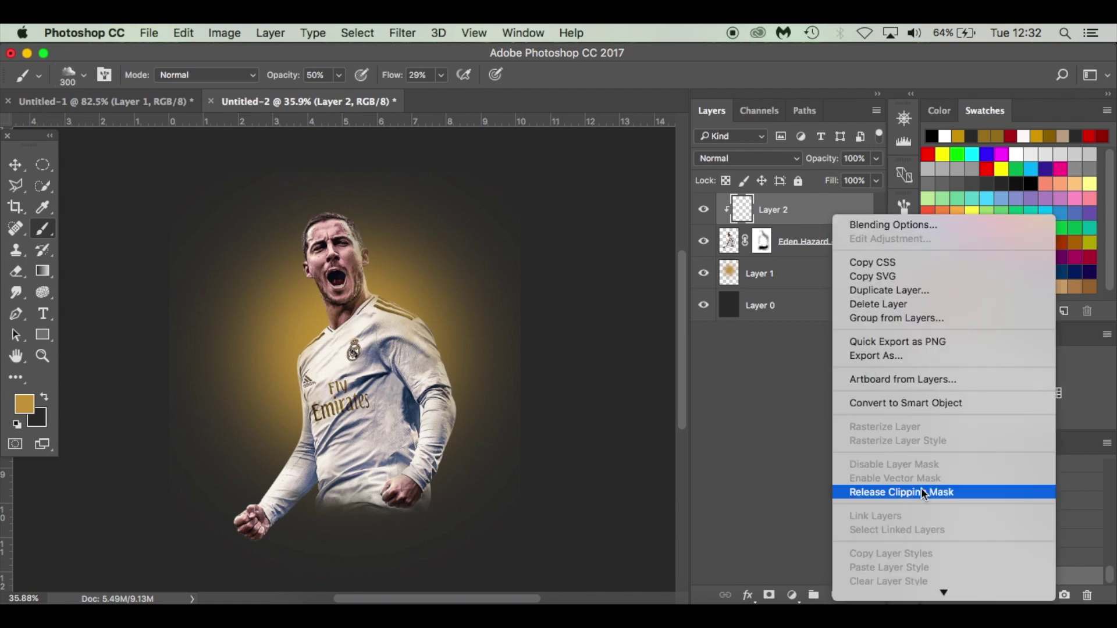
click(901, 490)
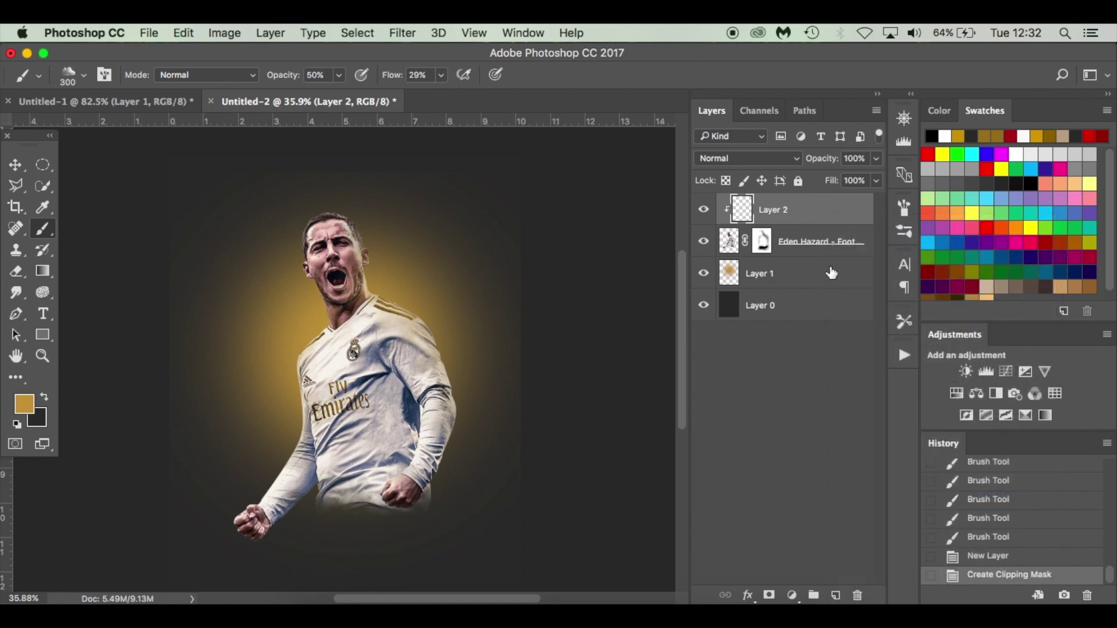
right_click(828, 205)
click(883, 479)
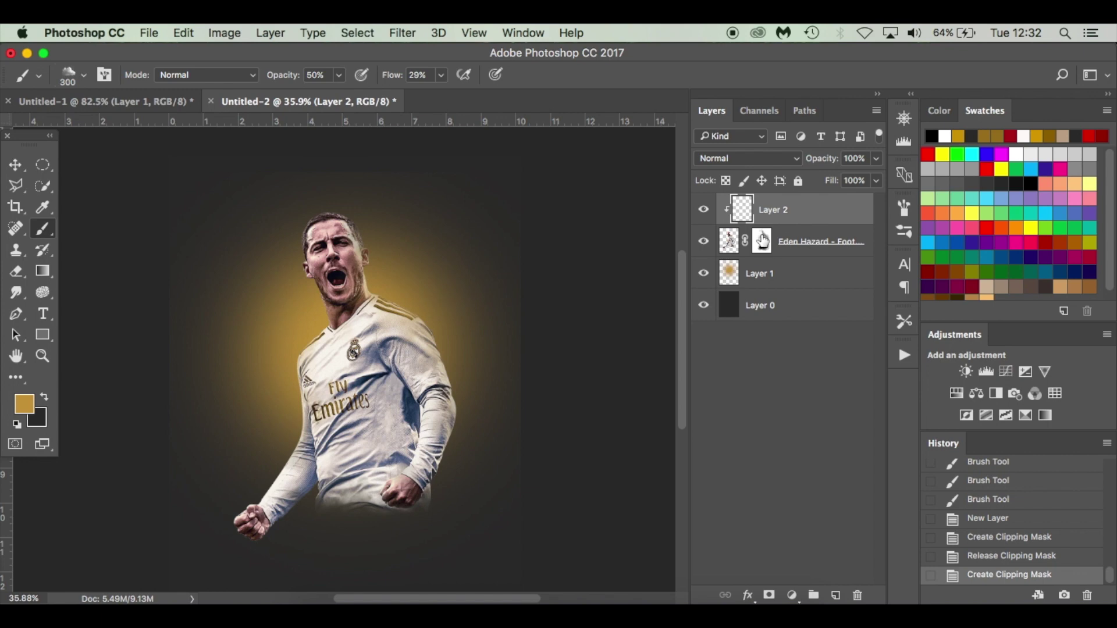
Step: Choose a soft round 125 px brush at 25% flow, zoomed to 50%
right_click(473, 267)
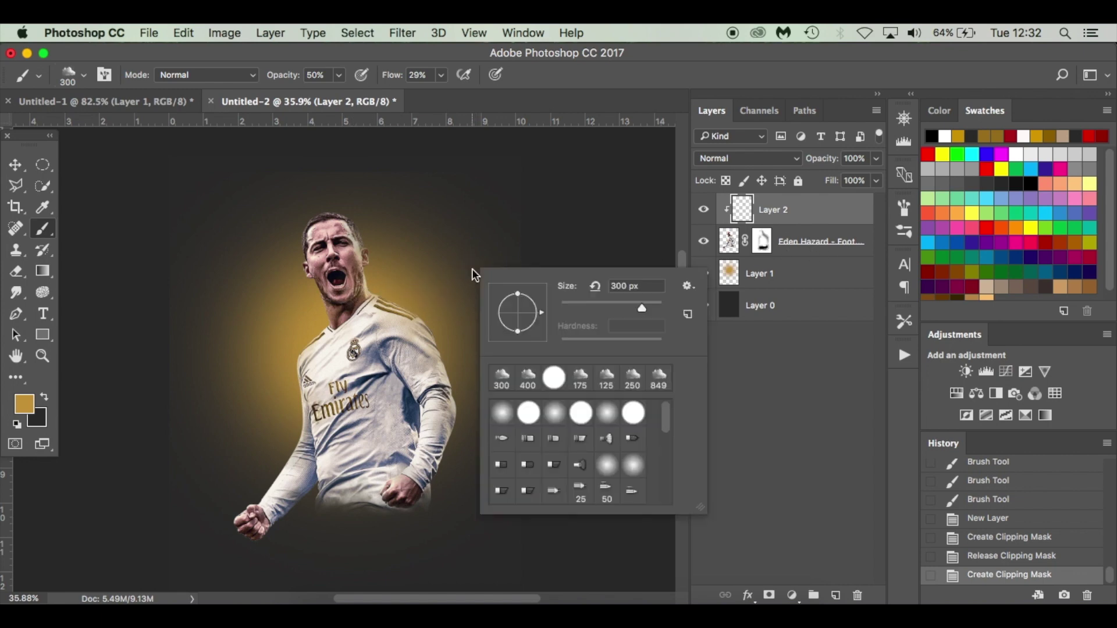
click(504, 419)
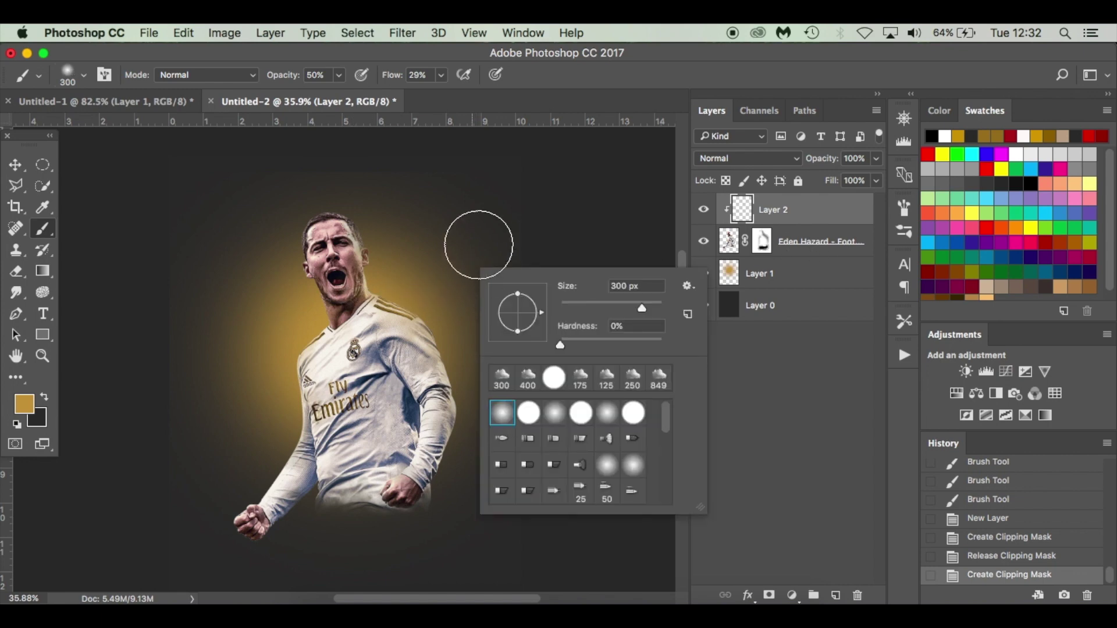
click(449, 217)
key(bracketleft)
key(bracketleft)
key(bracketleft)
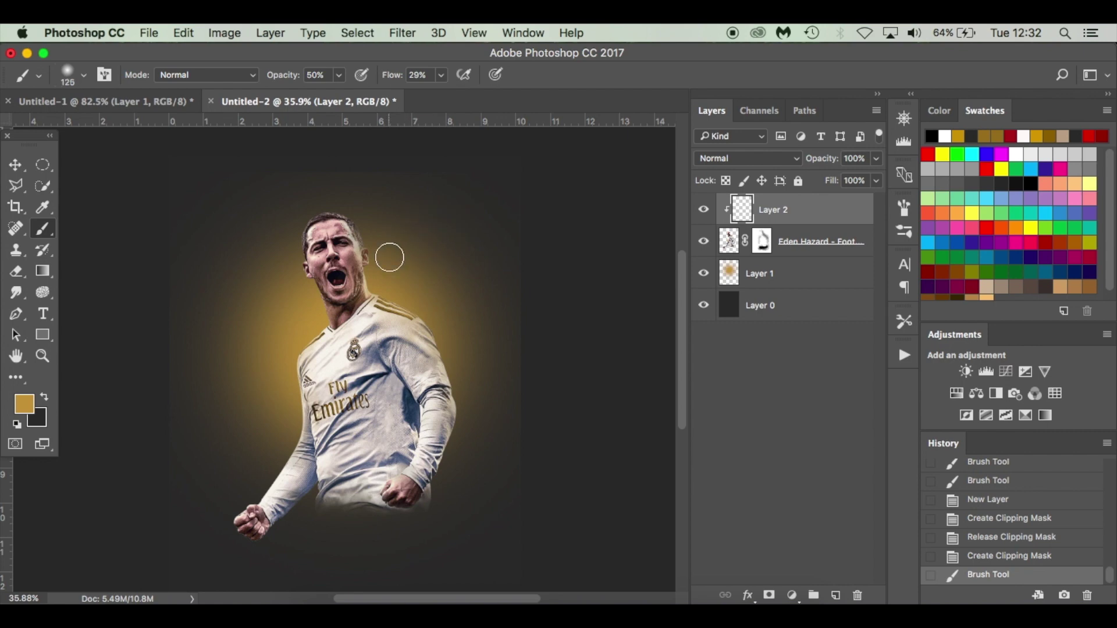
drag(395, 81, 393, 81)
key(super+equal)
Step: Paint gold rim light along the right arm, shoulder, hair and sleeve, then switch to Untitled-1
mouse_move(474, 319)
mouse_down()
mouse_move(506, 462)
mouse_move(508, 419)
mouse_up()
click(472, 287)
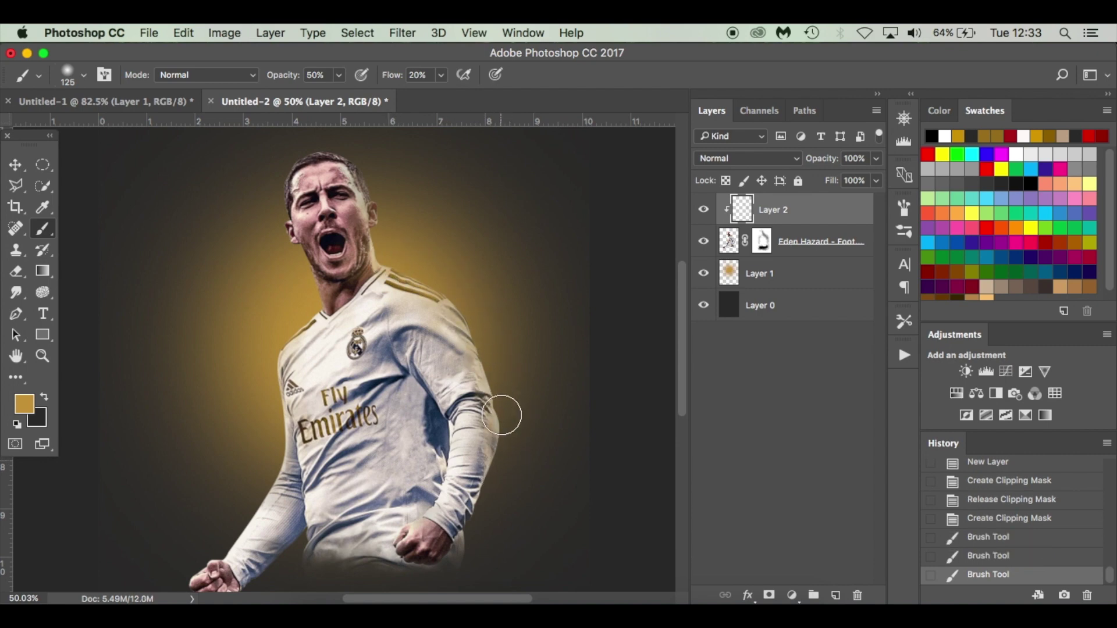
mouse_move(452, 259)
mouse_down()
mouse_move(439, 283)
mouse_move(407, 265)
mouse_move(374, 175)
mouse_up()
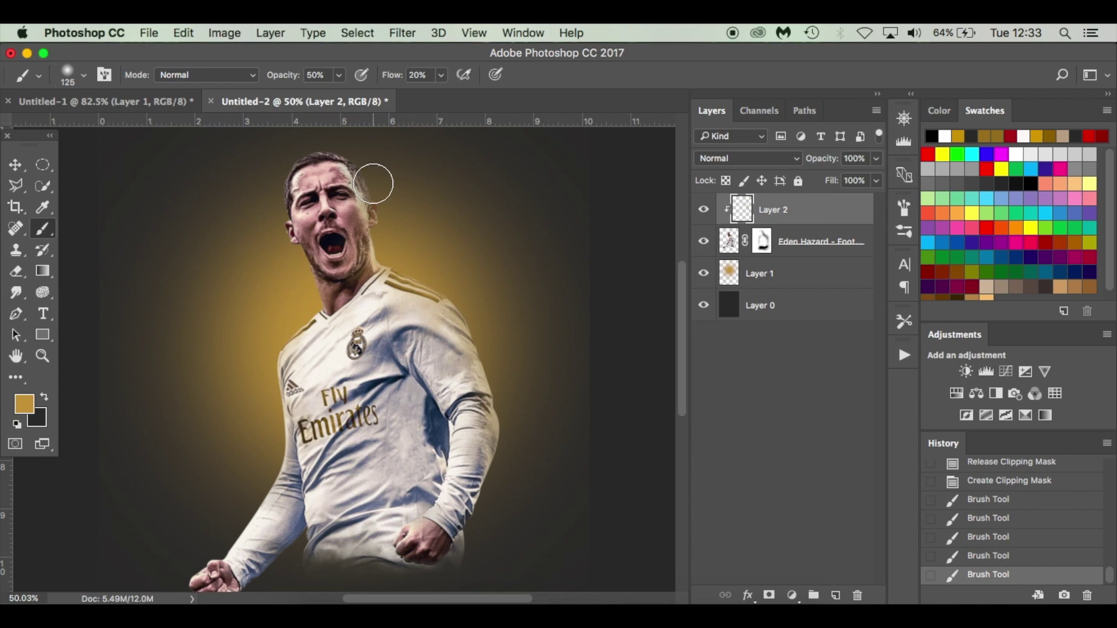
scroll(374, 174, up, 5)
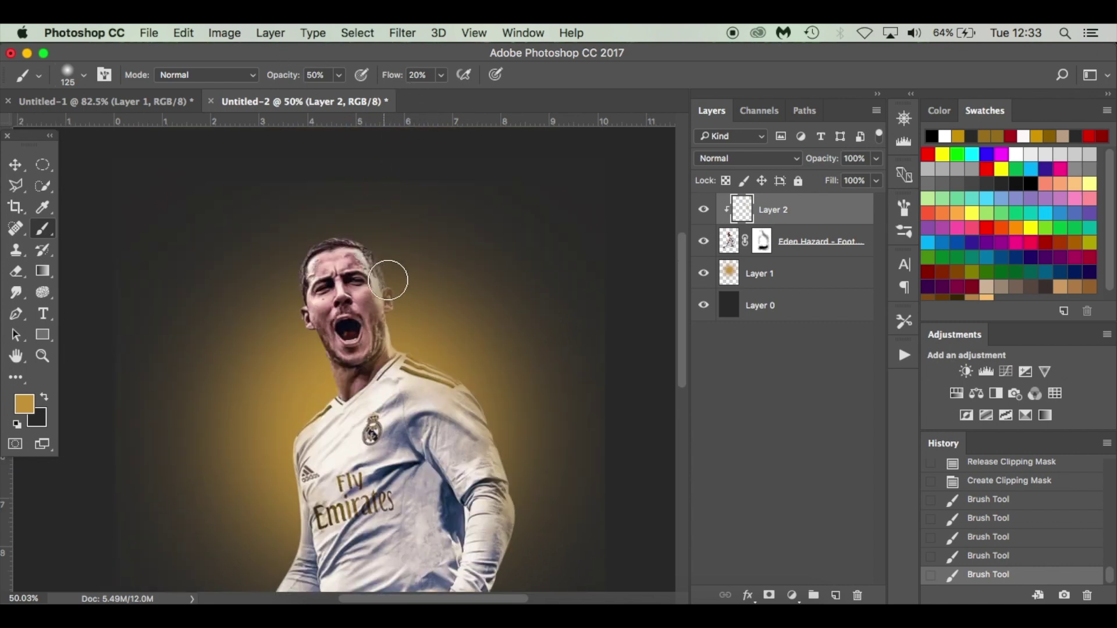
mouse_move(288, 256)
mouse_down()
mouse_move(280, 267)
mouse_move(289, 252)
mouse_up()
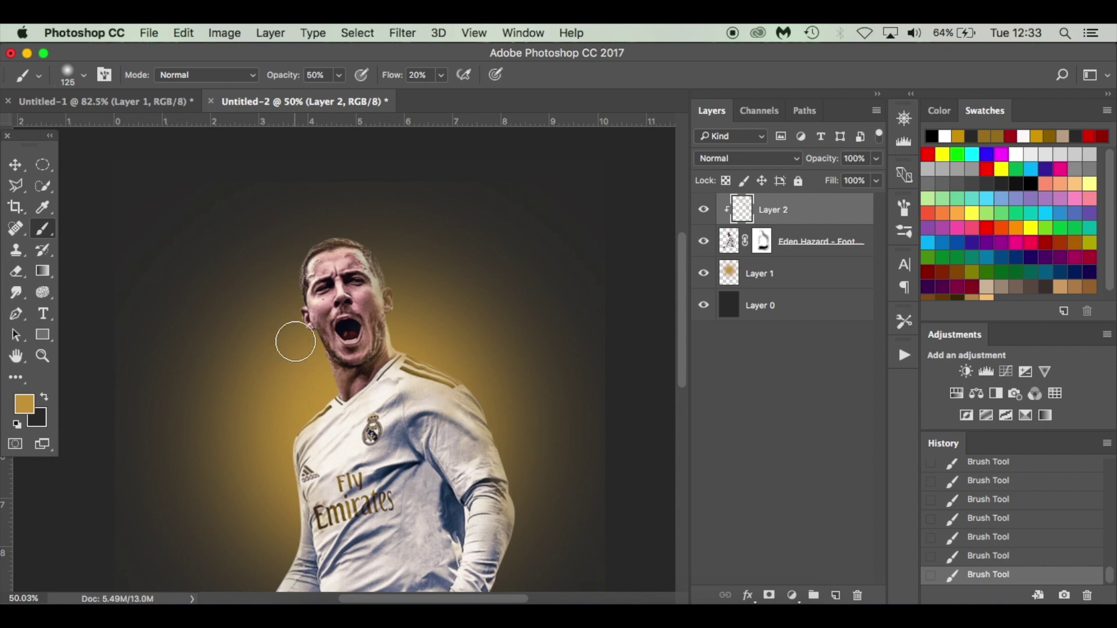
scroll(250, 472, down, 5)
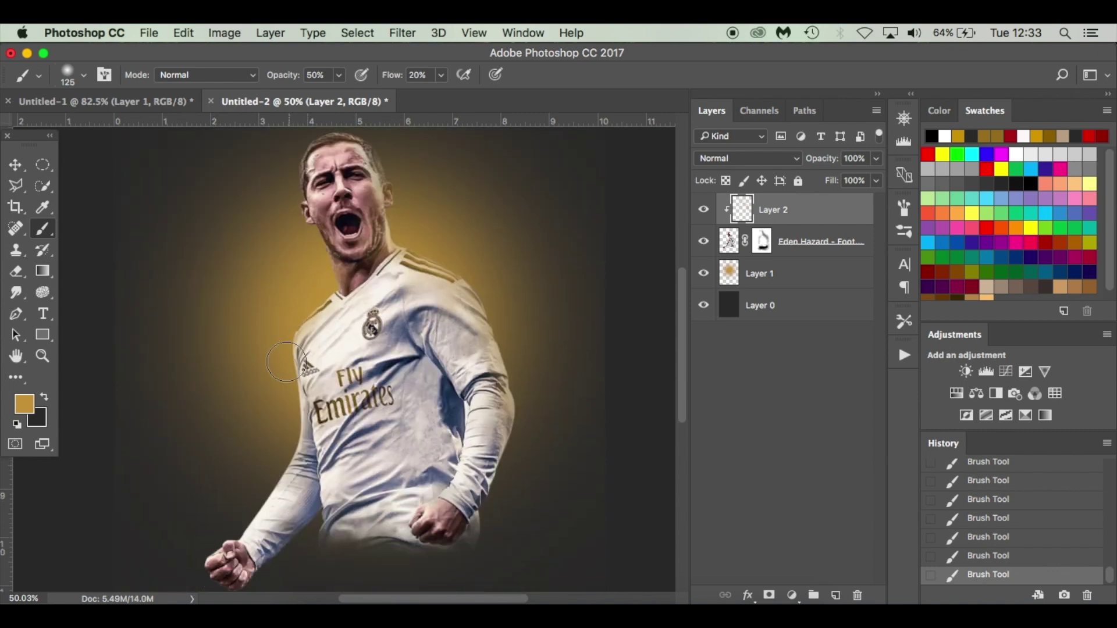
drag(278, 513, 285, 504)
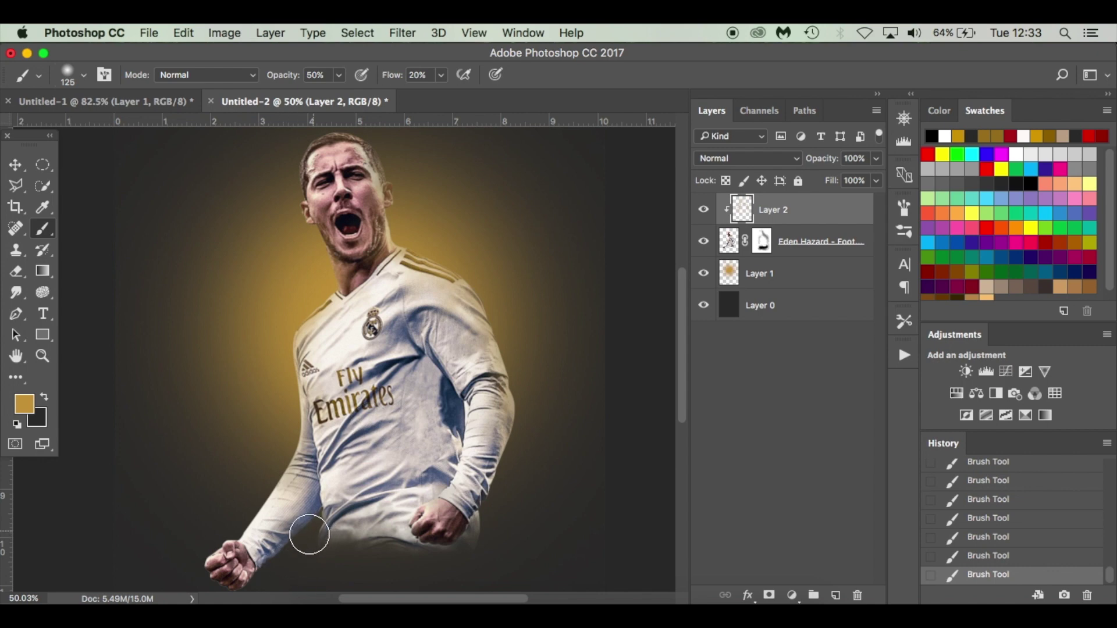
scroll(291, 535, down, 5)
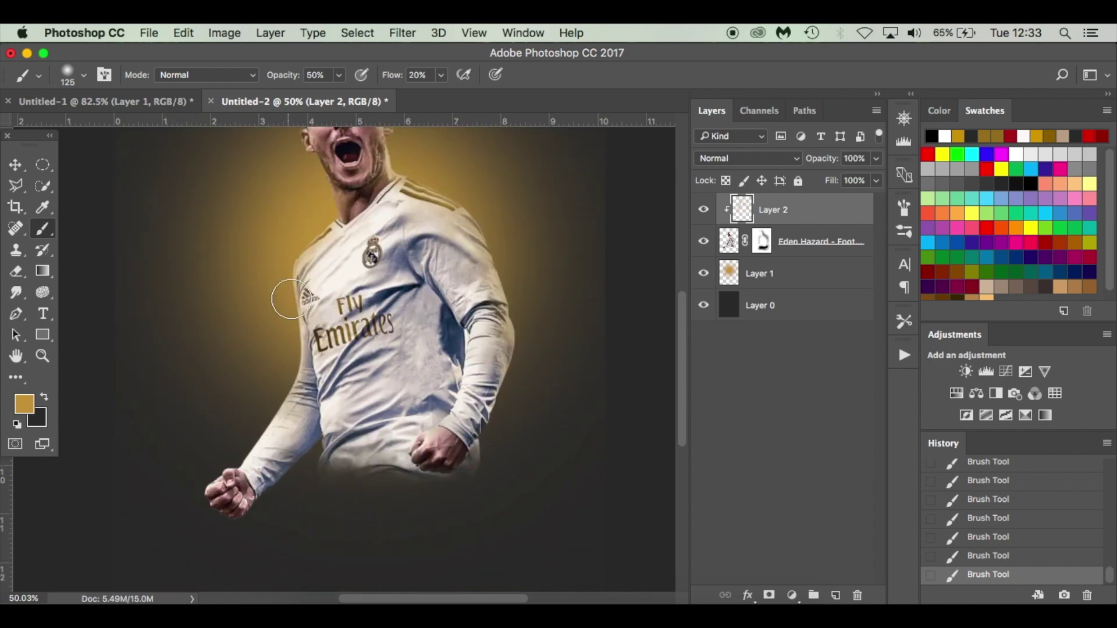
scroll(360, 228, up, 6)
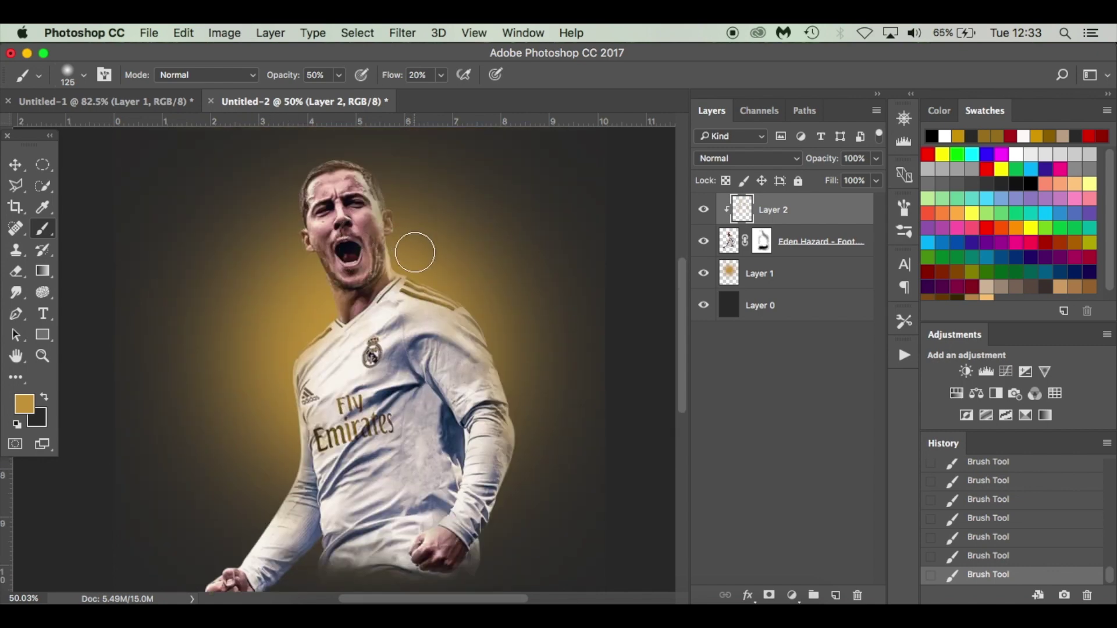
click(169, 102)
Step: View the Untitled-1 reference, then return to Untitled-2 and view its whole canvas
scroll(366, 237, up, 10)
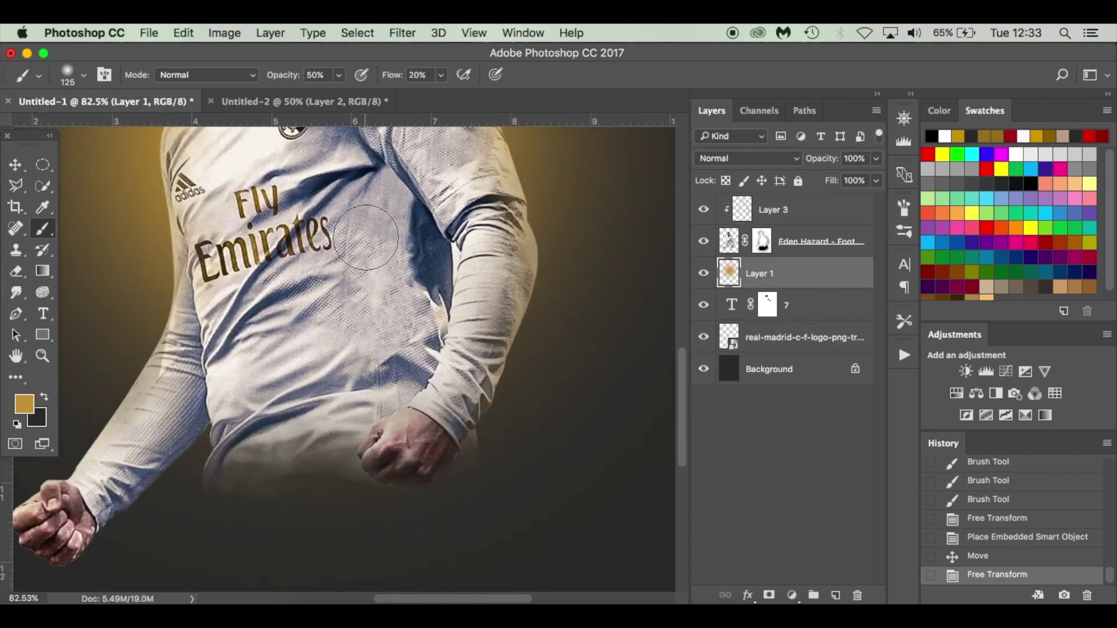
scroll(345, 351, down, 5)
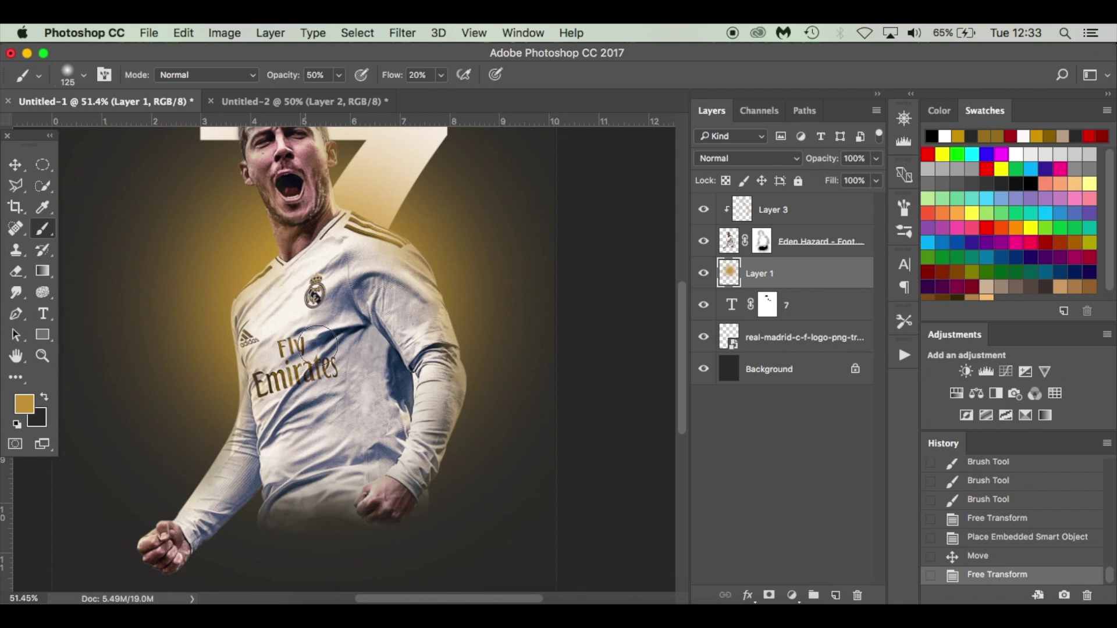
scroll(317, 346, up, 2)
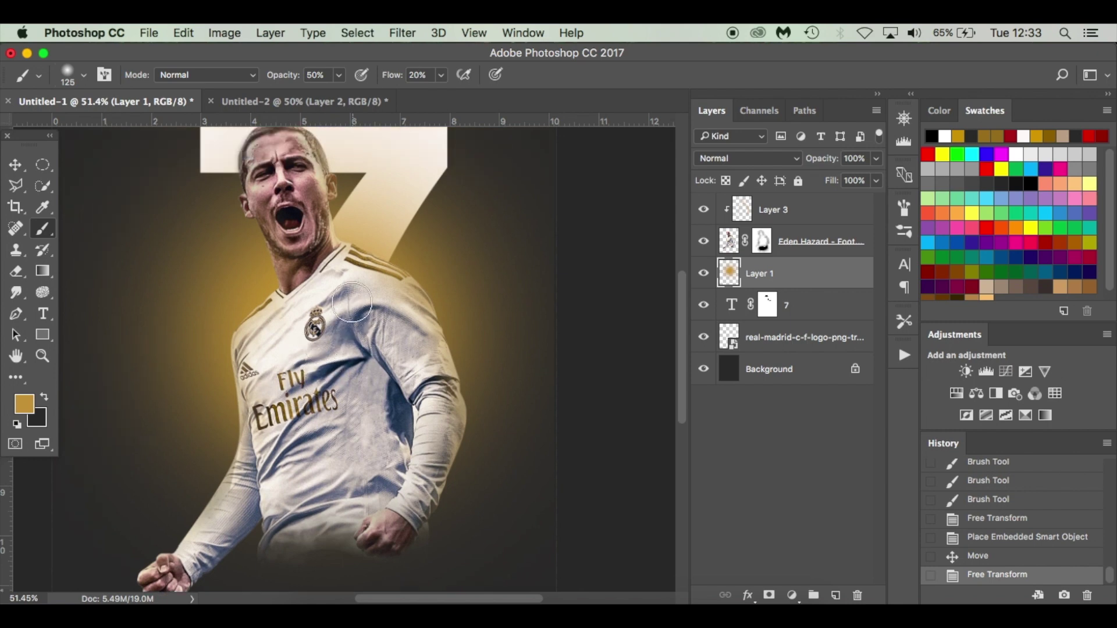
click(318, 100)
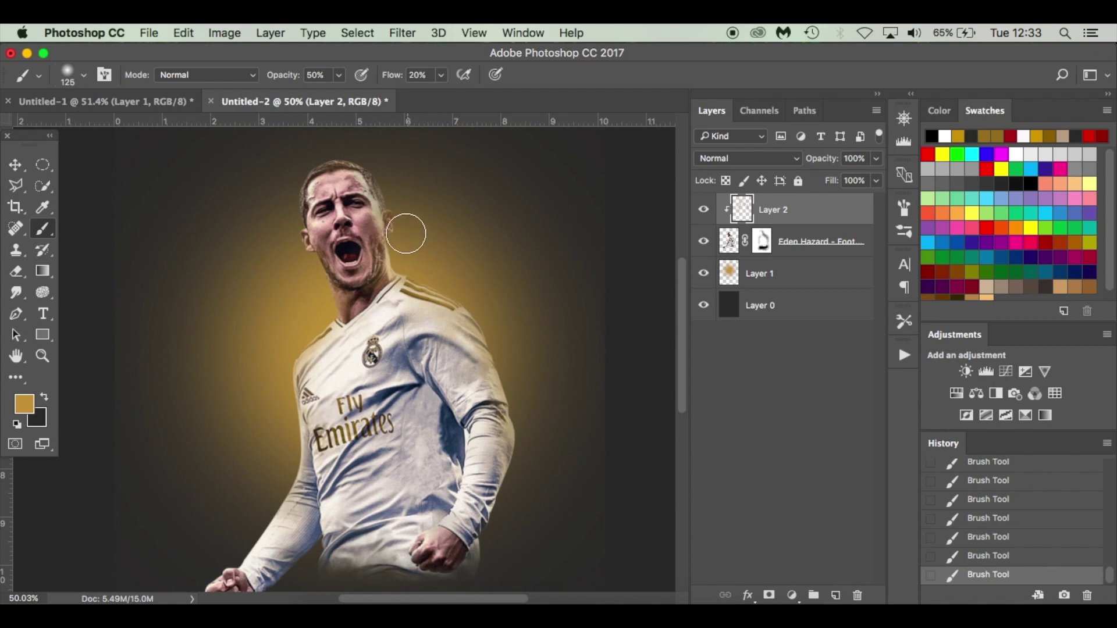
scroll(410, 231, up, 2)
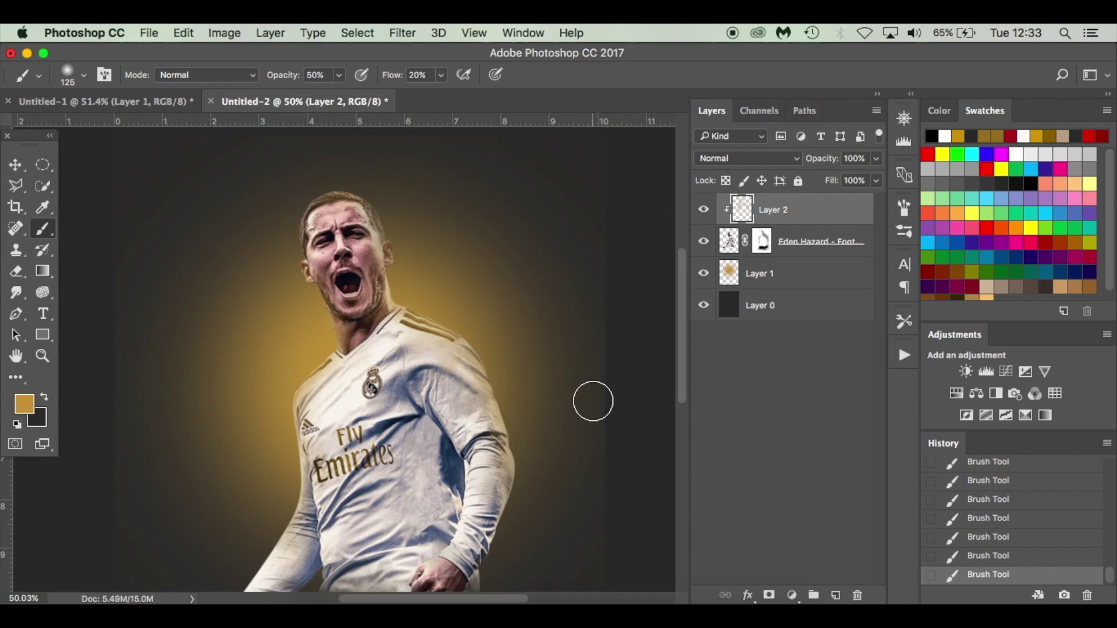
scroll(593, 407, down, 3)
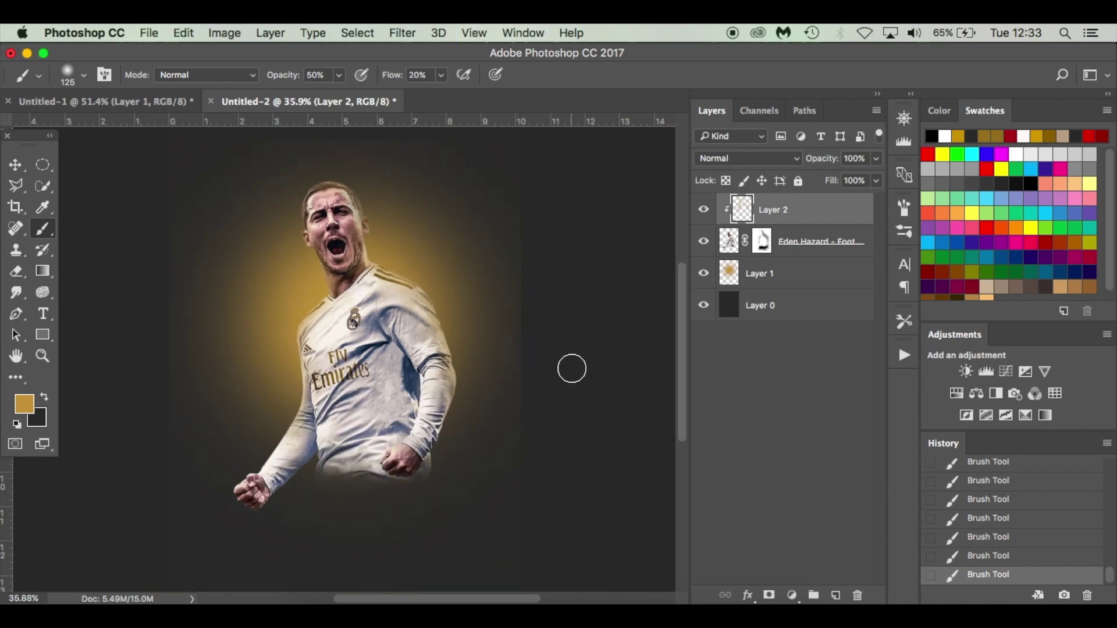
scroll(571, 369, up, 2)
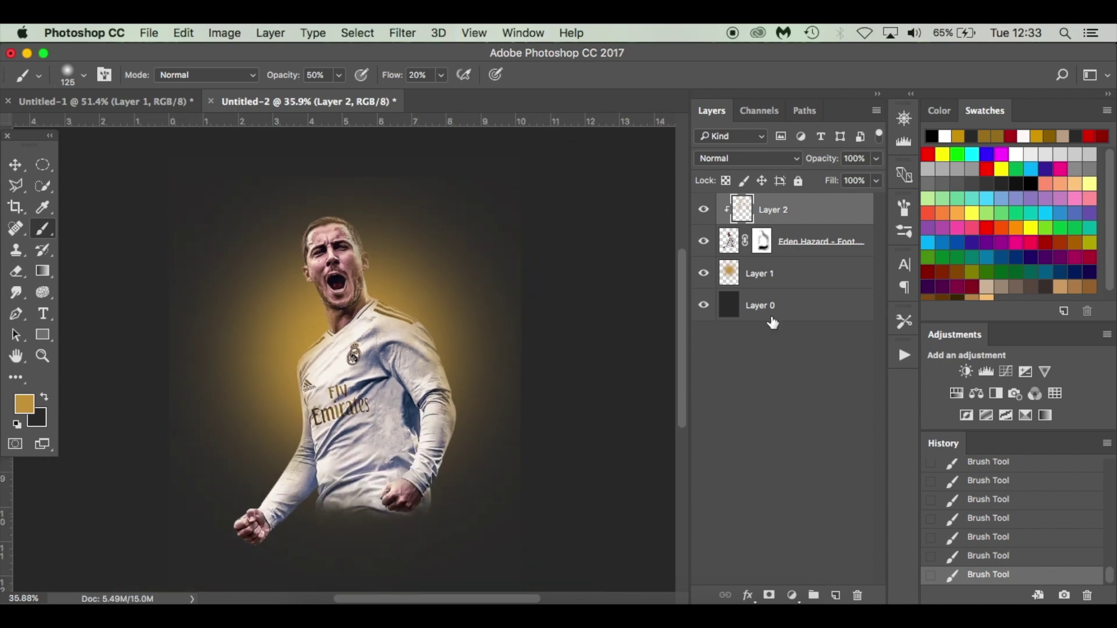
Step: Select the gold glow Layer 1 and nudge it slightly right with Free Transform
click(787, 277)
key(super+t)
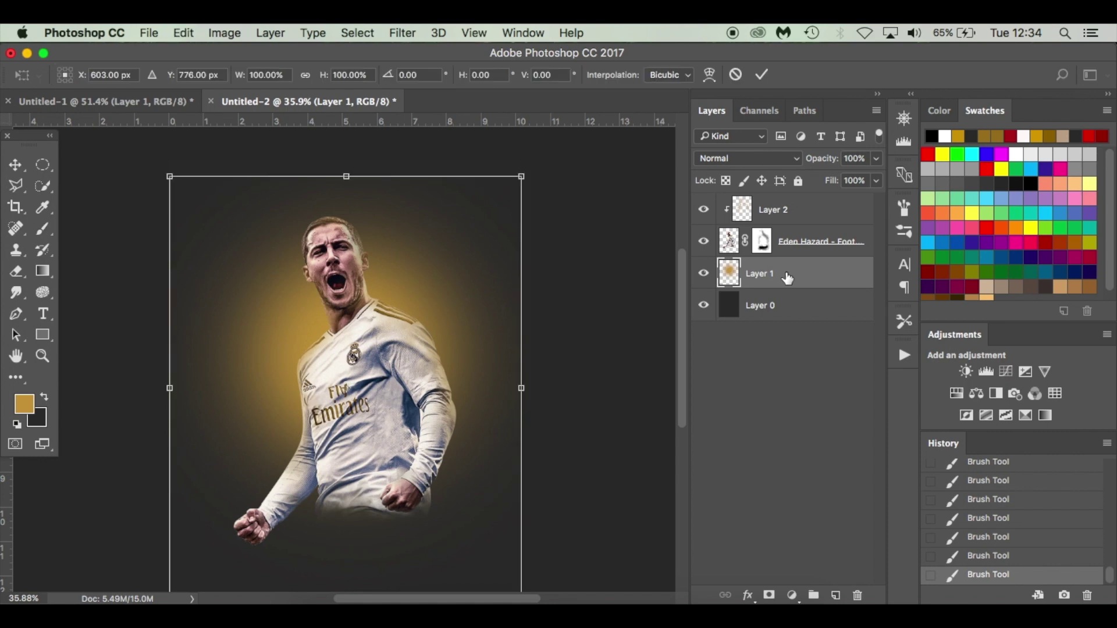
key(Right)
key(Right)
key(Right)
key(Right)
key(Right)
key(Right)
key(Right)
key(Right)
key(Right)
key(Right)
key(Right)
key(Right)
key(Right)
key(Right)
key(Right)
key(Right)
key(Right)
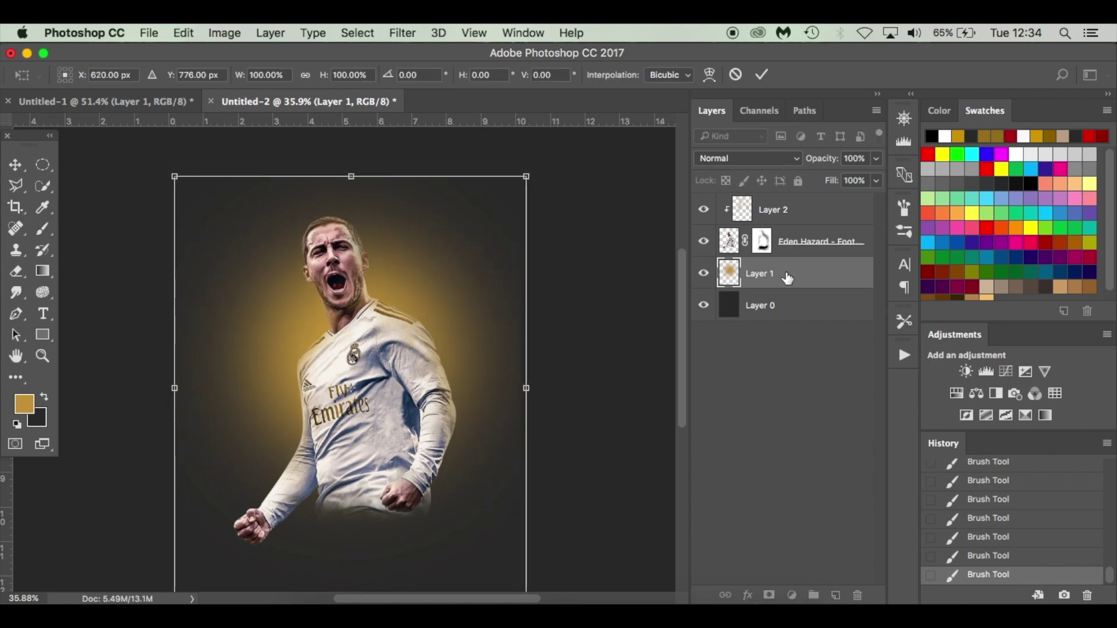
key(Right)
key(Right)
key(Right)
key(Right)
key(Right)
key(Right)
key(Right)
key(Right)
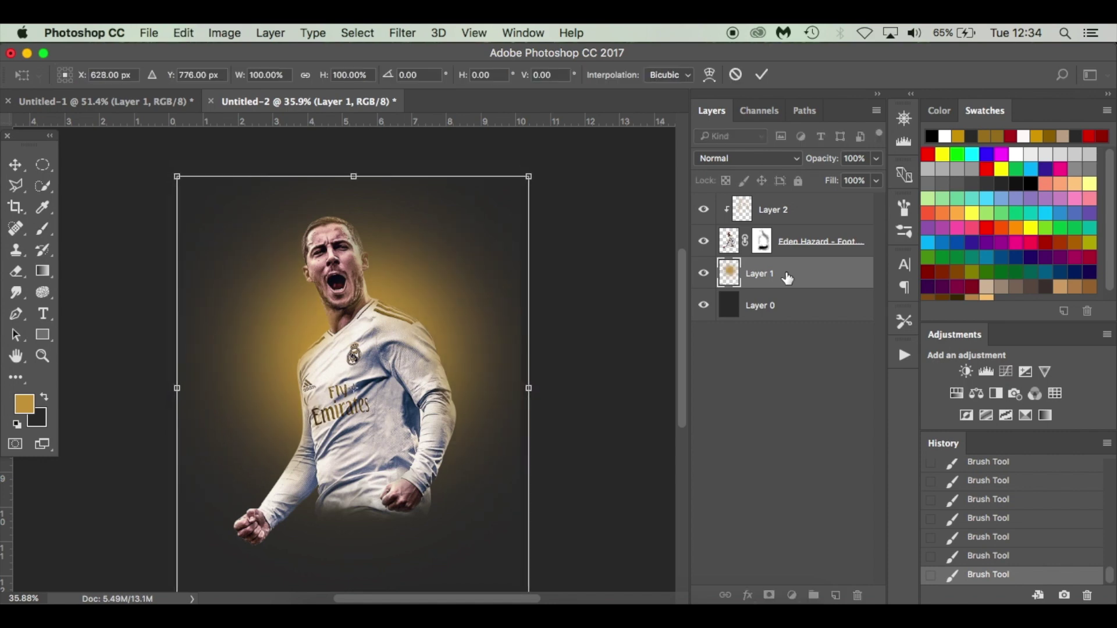
key(Left)
key(Left)
key(Left)
key(Left)
key(Left)
key(Return)
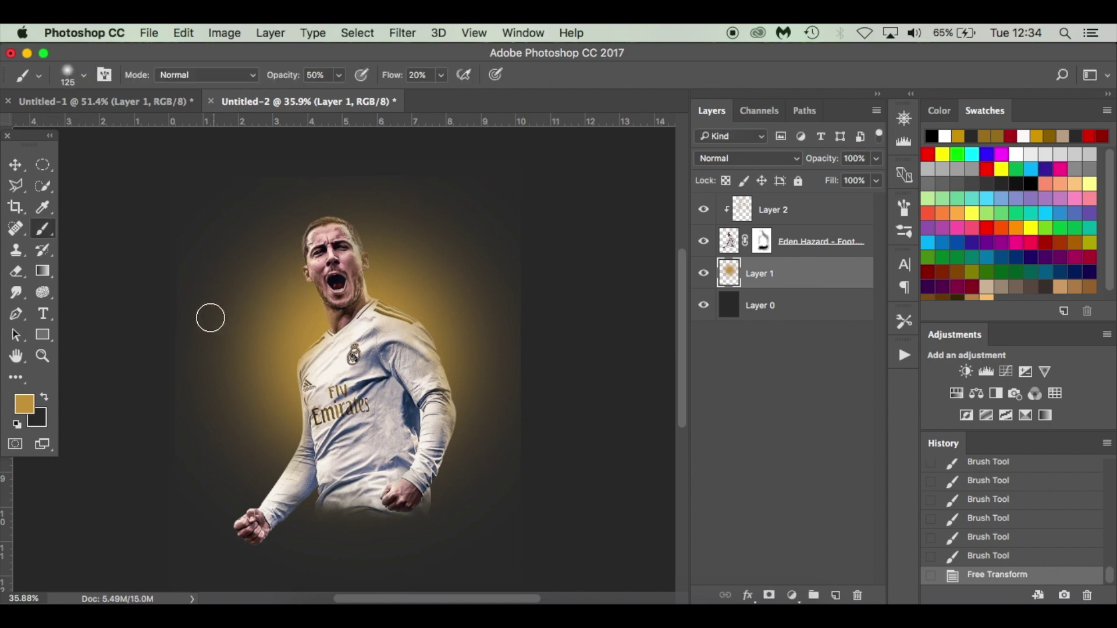
Step: Scale the glow to about 113% and shift it right and slightly down
key(super+t)
key(Left)
key(Left)
key(Left)
key(Left)
key(Left)
key(Left)
key(Left)
key(Left)
key(Left)
key(Left)
key(Left)
key(Left)
key(Left)
key(Left)
key(Left)
key(Left)
key(Left)
key(Left)
key(Left)
key(Left)
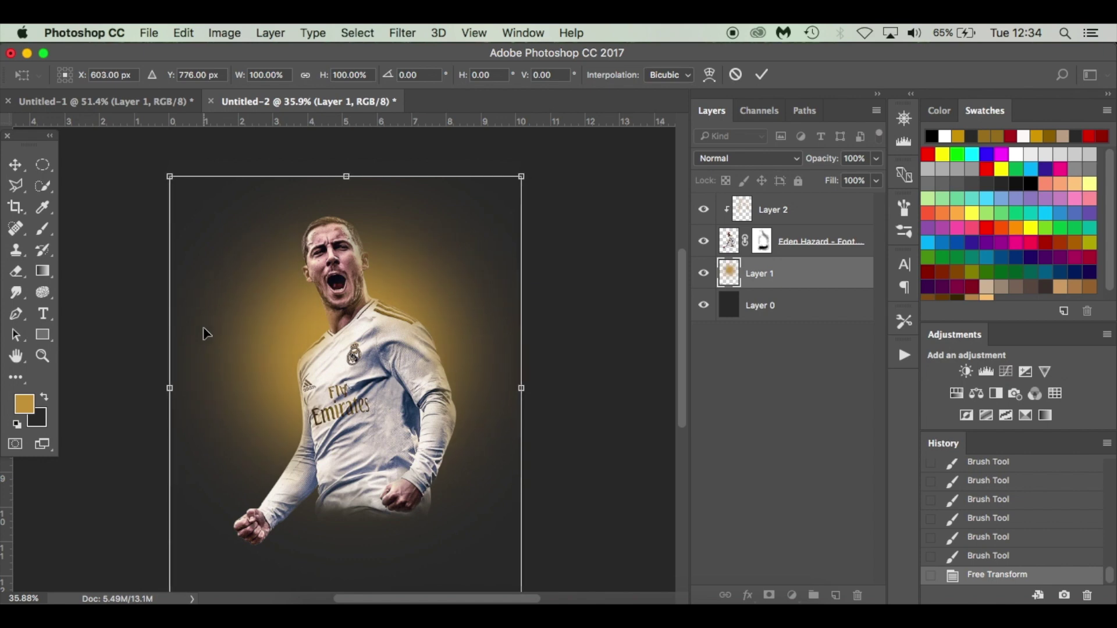
drag(522, 176, 545, 150)
key(Right)
key(Right)
key(Right)
key(Right)
key(Right)
key(Right)
key(Right)
key(Right)
key(Right)
key(Right)
key(Right)
key(Right)
key(Right)
key(Right)
key(Right)
key(Right)
key(Right)
key(Right)
key(Right)
key(Right)
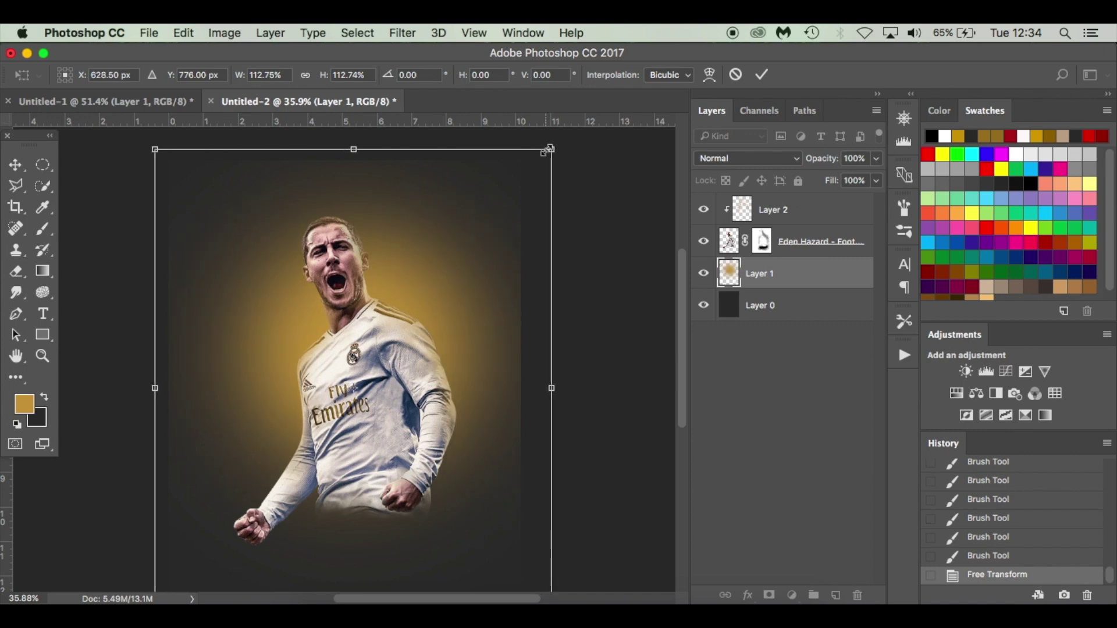
key(Right)
key(Right)
key(Right)
key(Right)
key(Right)
key(Right)
key(Down)
key(Down)
key(Down)
key(Down)
key(Down)
key(Down)
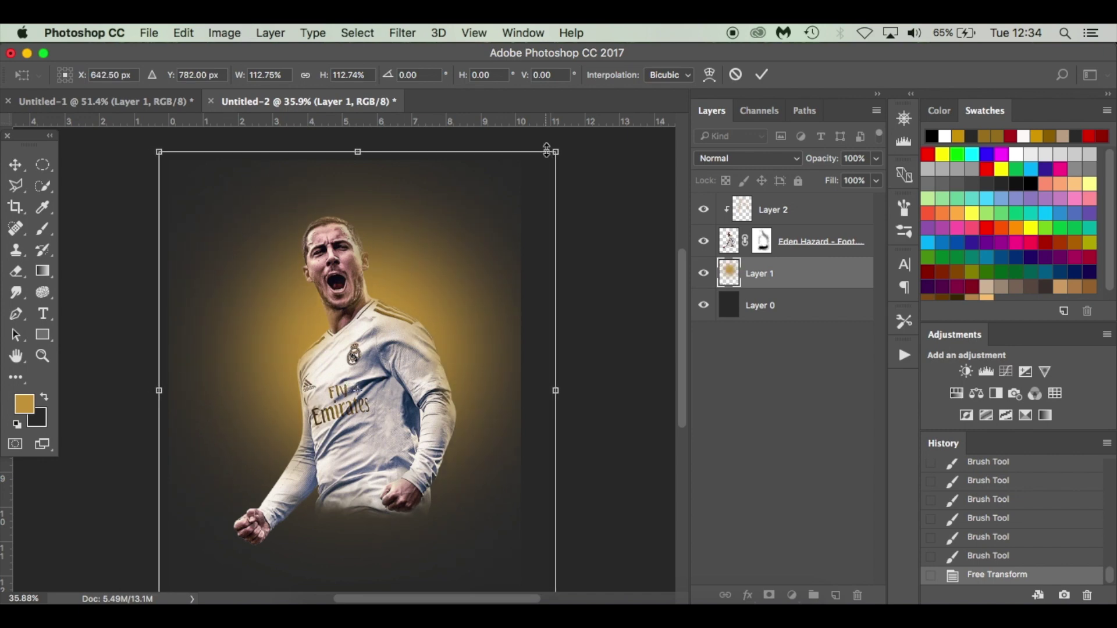
key(Return)
key(b)
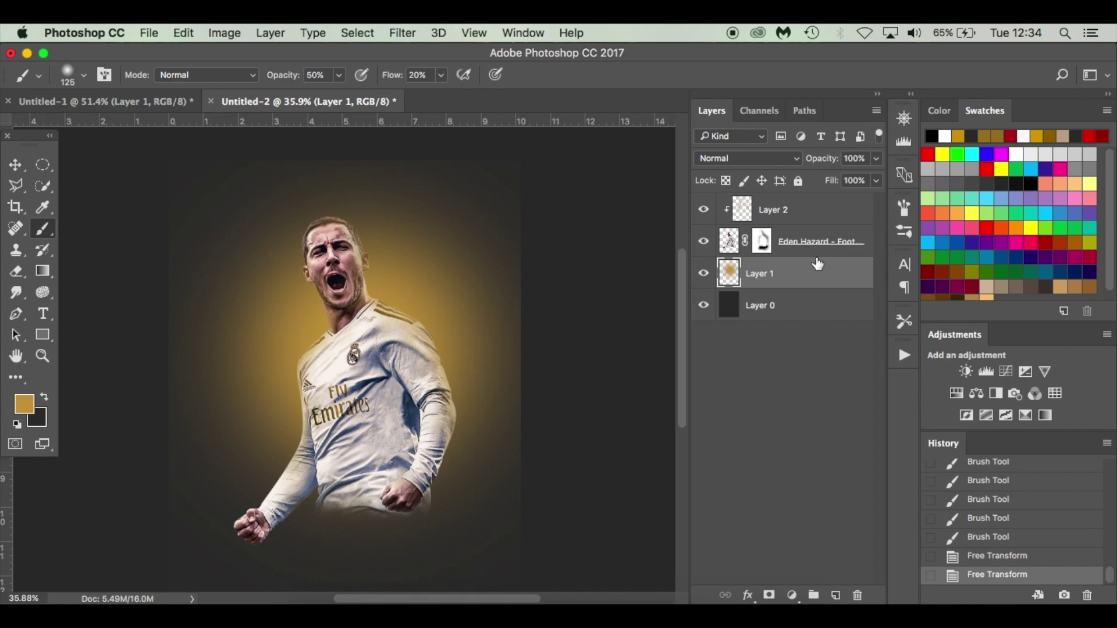
click(817, 310)
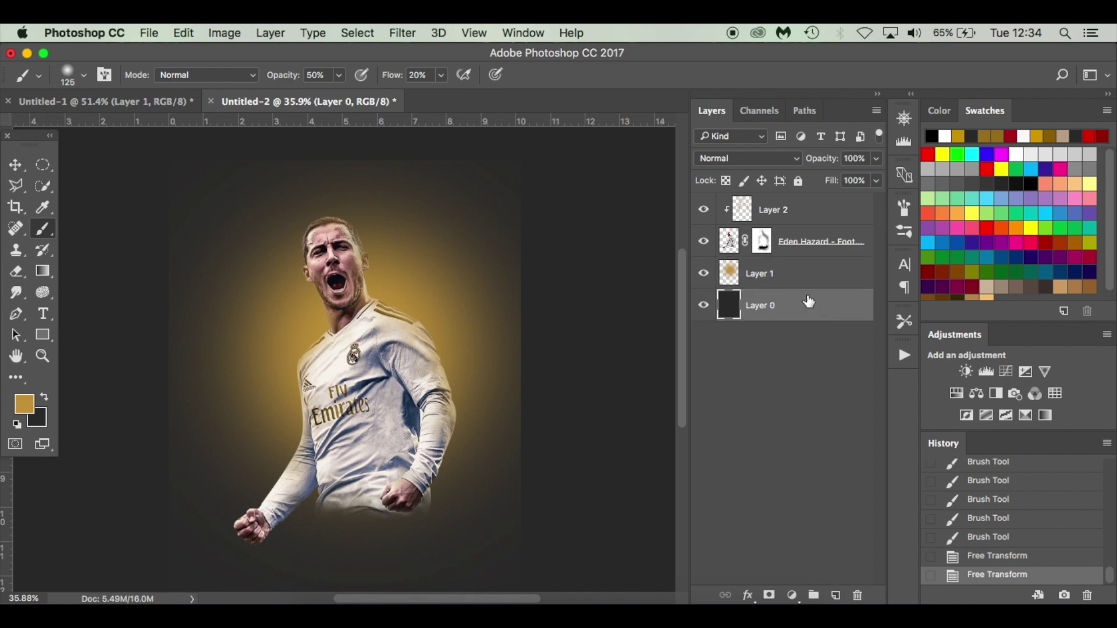
key(t)
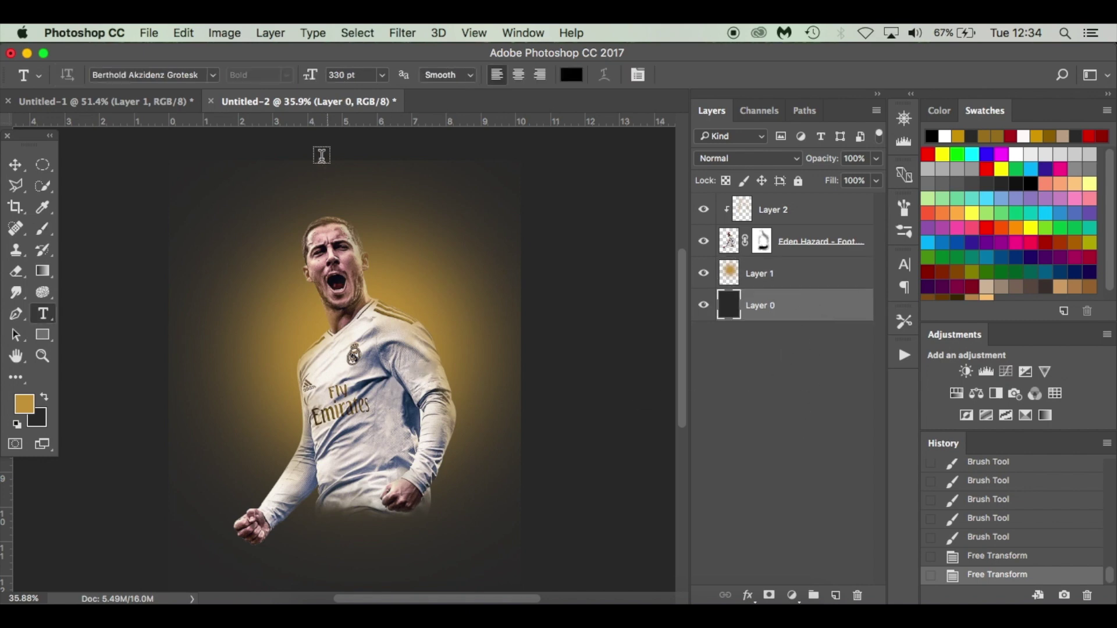
click(568, 74)
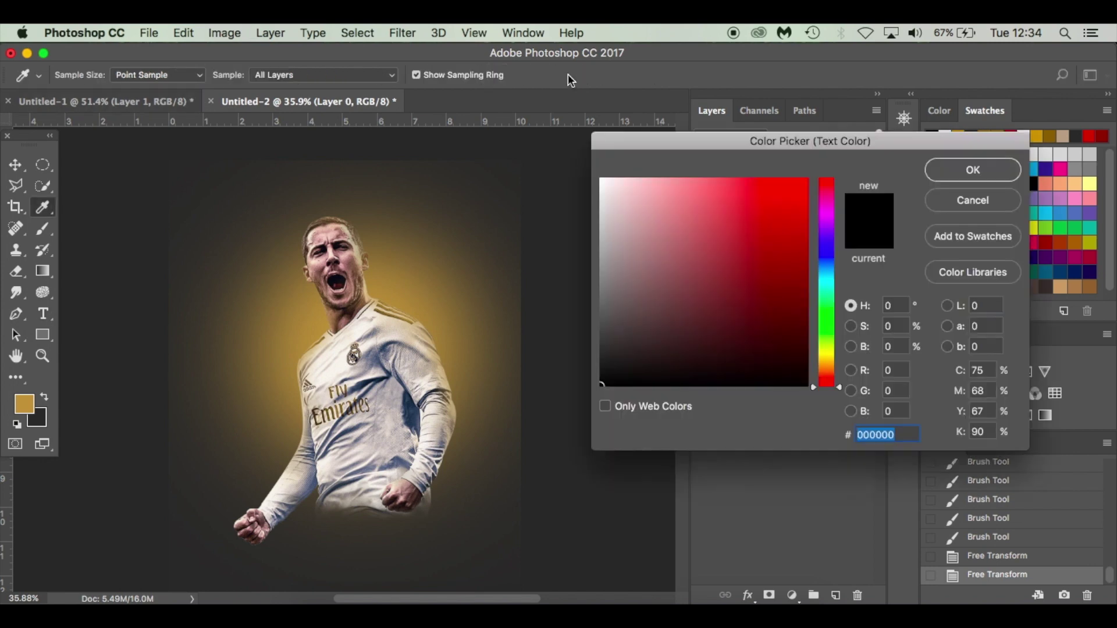
click(603, 181)
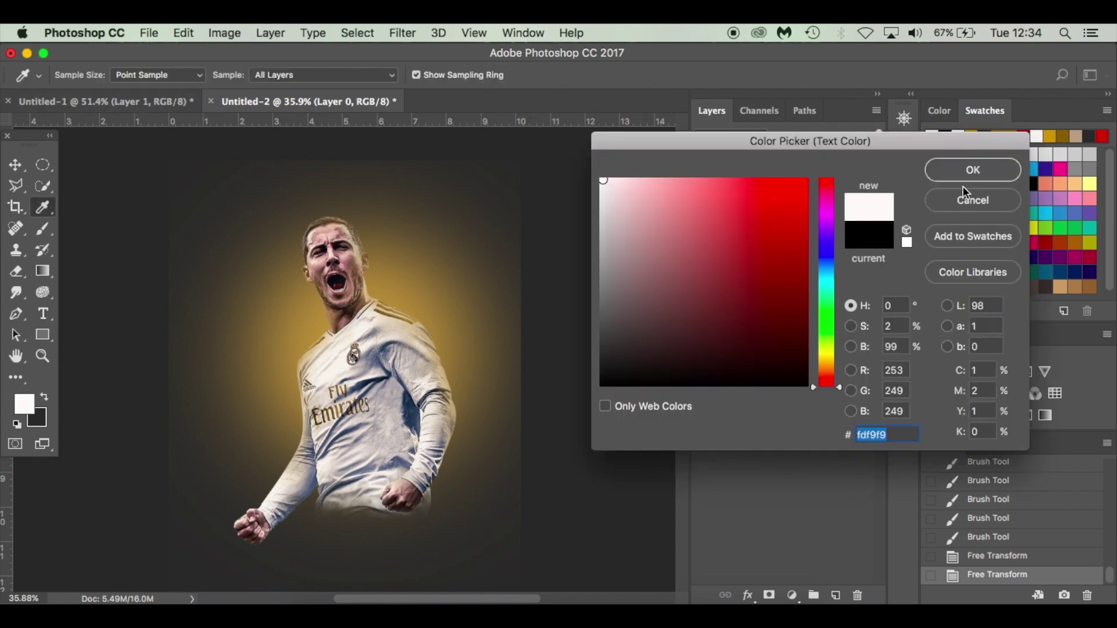
click(972, 170)
click(185, 76)
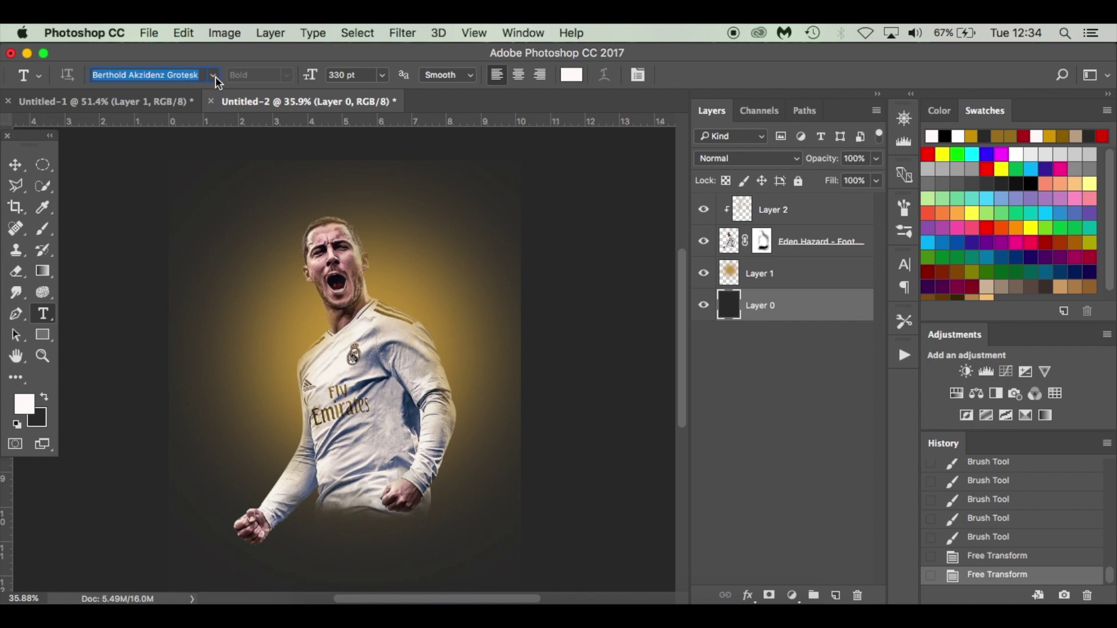
click(214, 76)
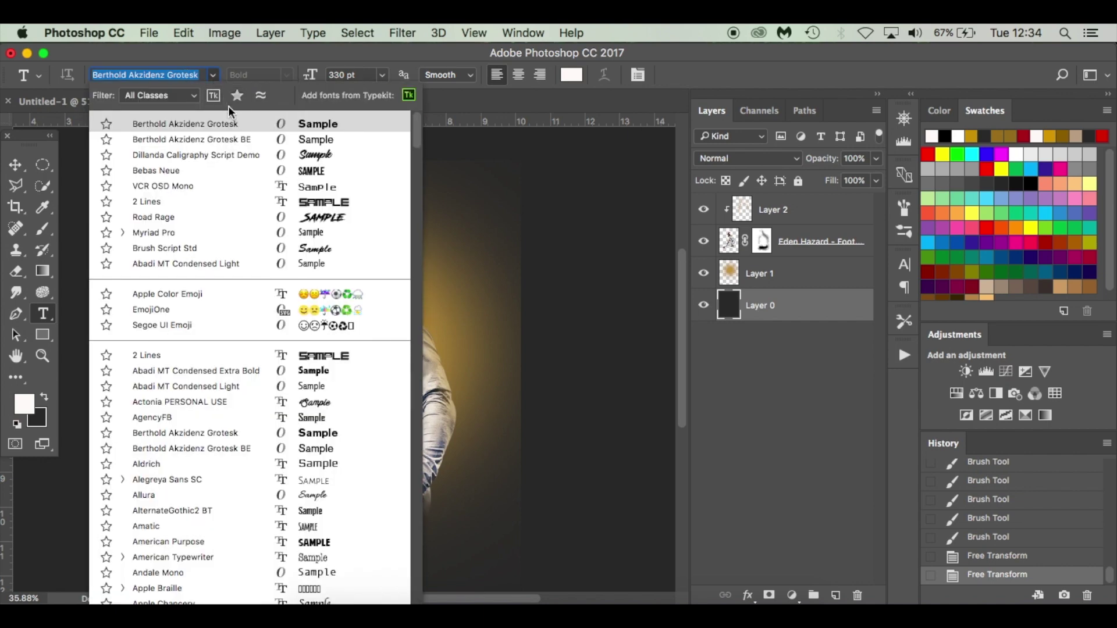
click(580, 187)
click(140, 105)
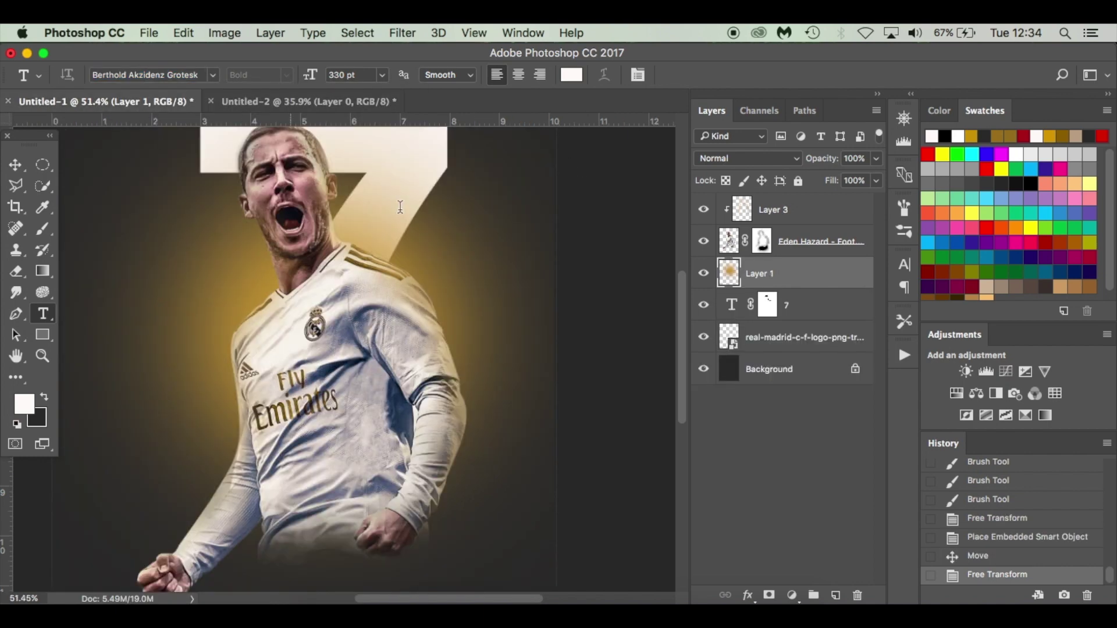
click(412, 192)
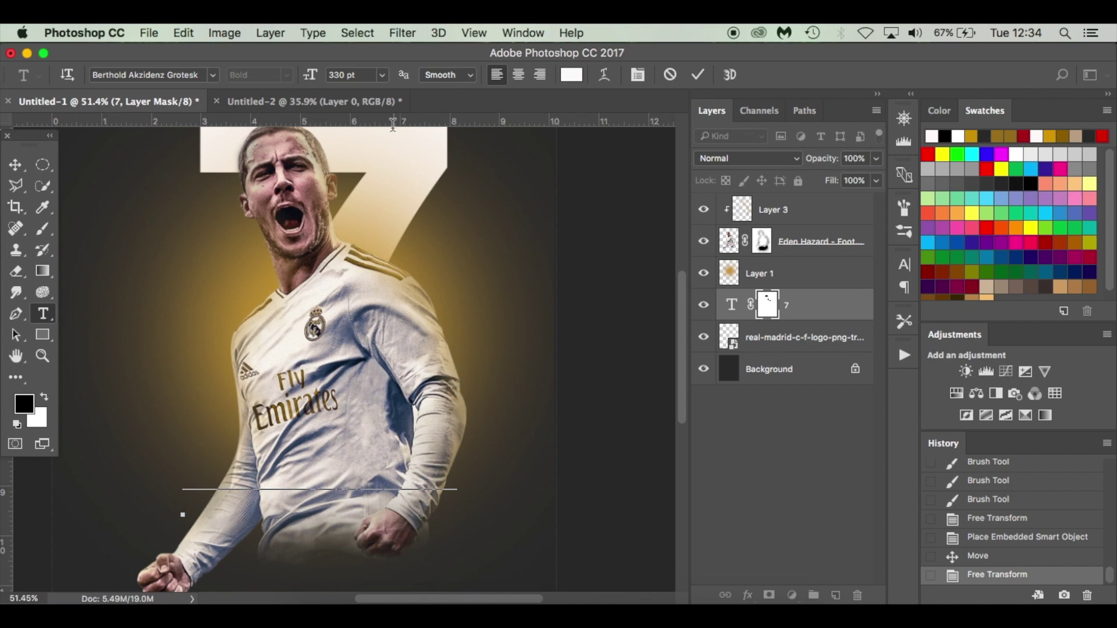
click(340, 102)
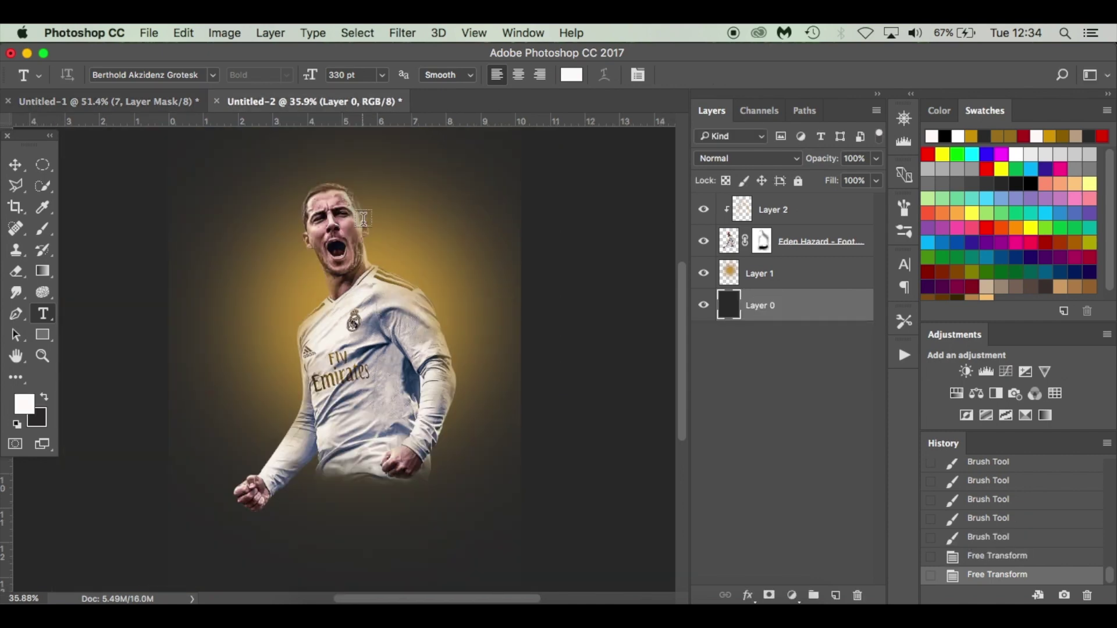
scroll(375, 261, up, 5)
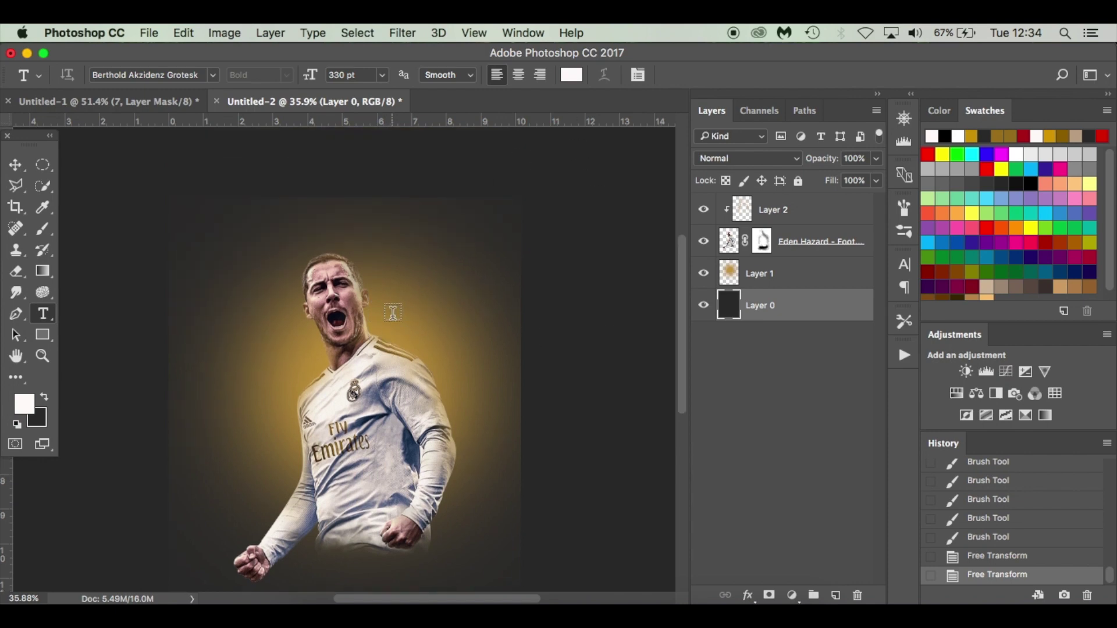
click(392, 313)
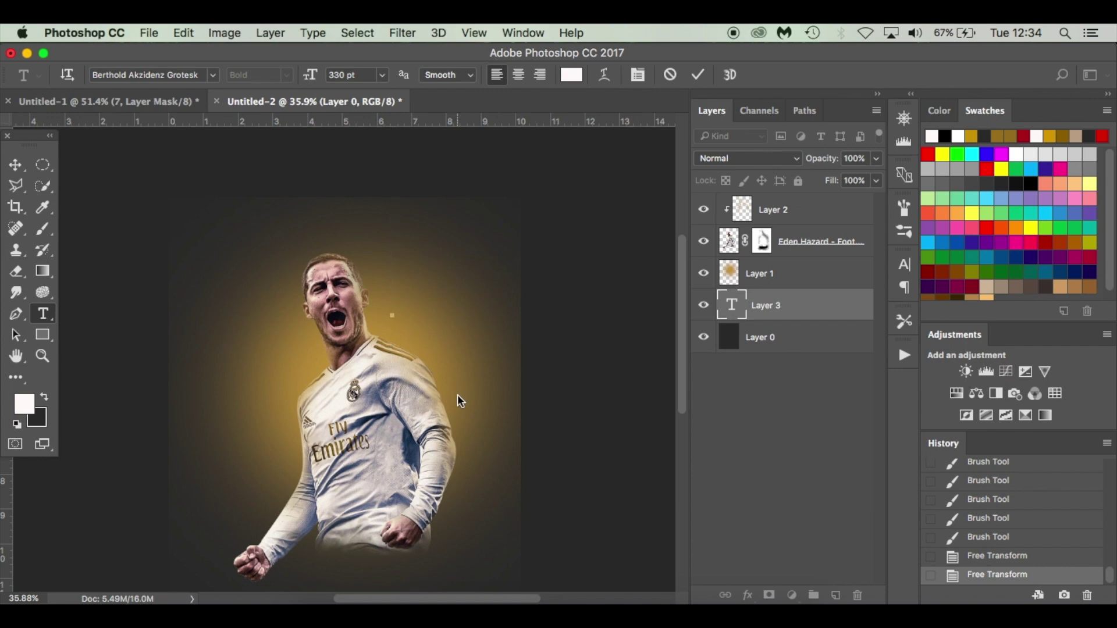
Step: Type a white 7, move it down behind the player, and commit the type layer
text(7)
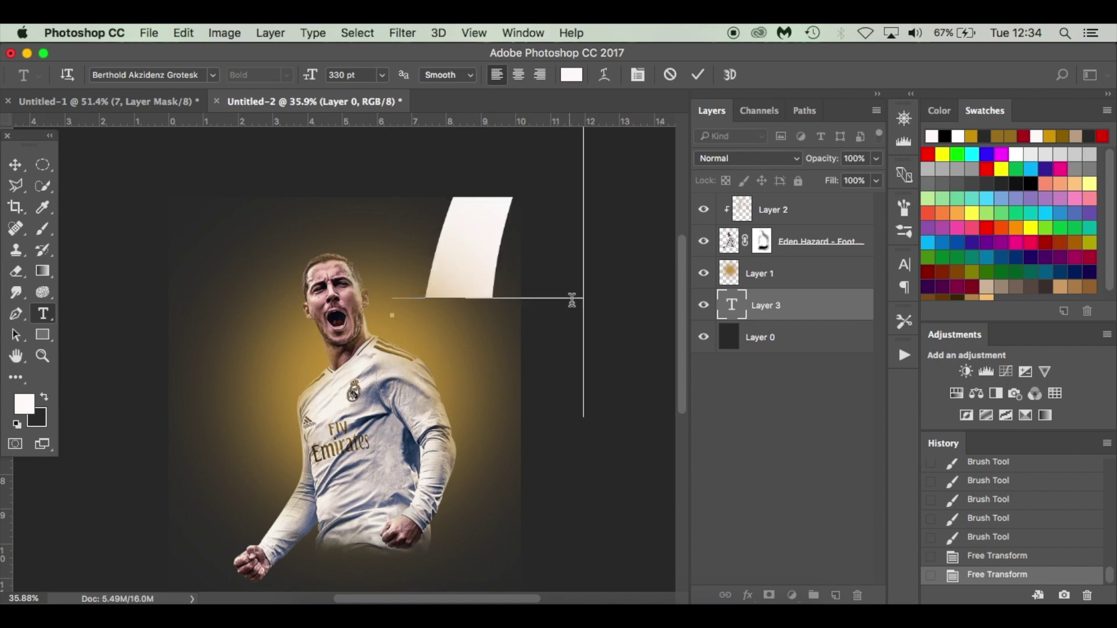
drag(605, 382, 493, 526)
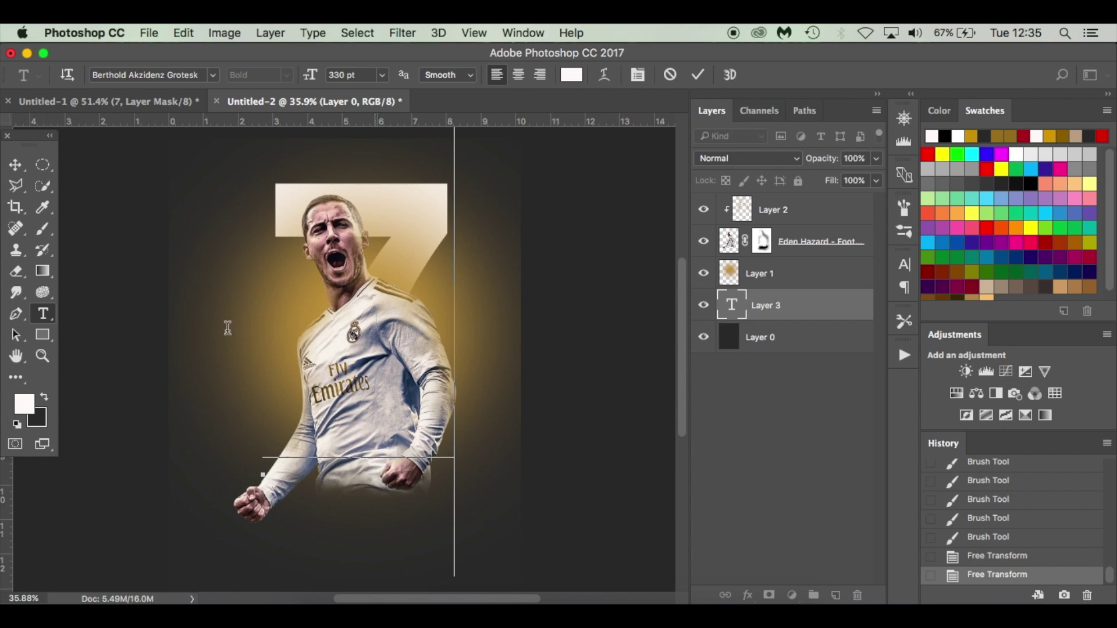
click(18, 164)
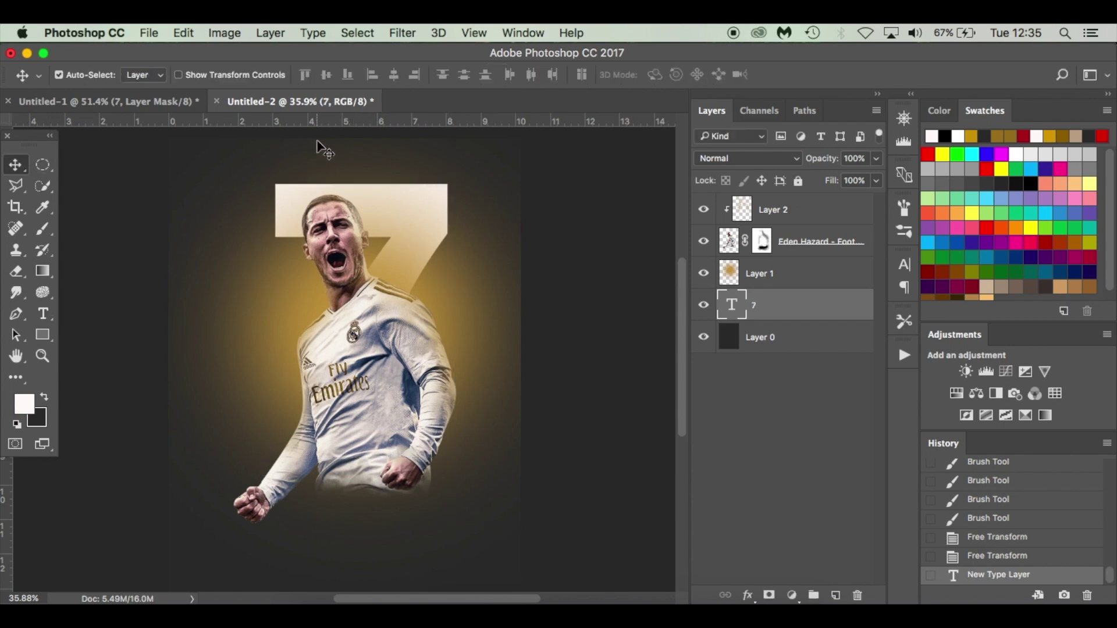
key(t)
click(425, 279)
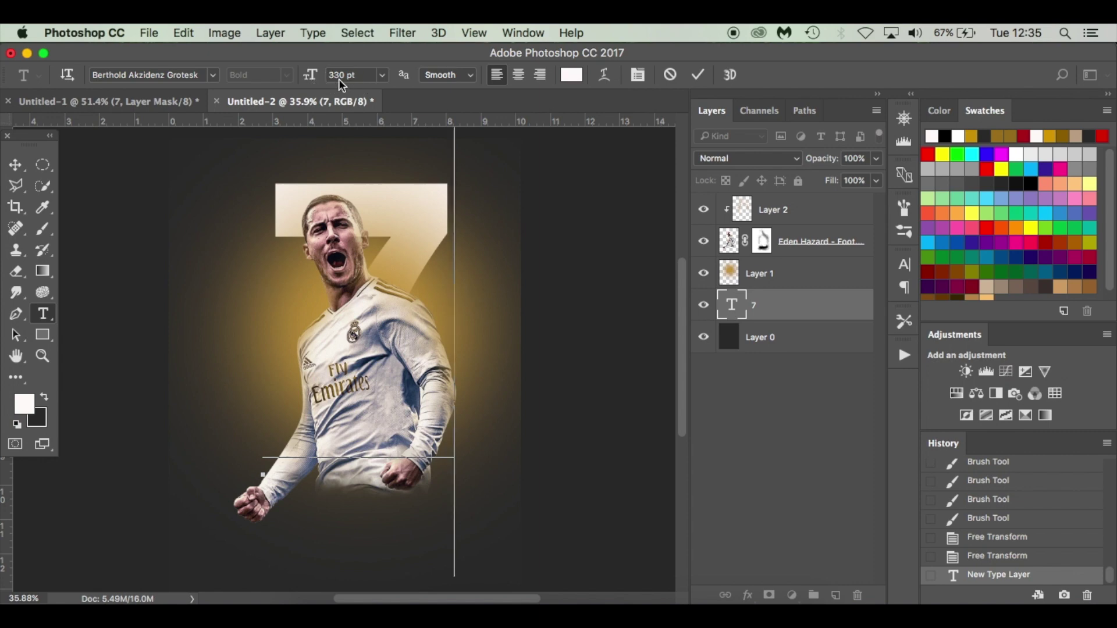
click(16, 165)
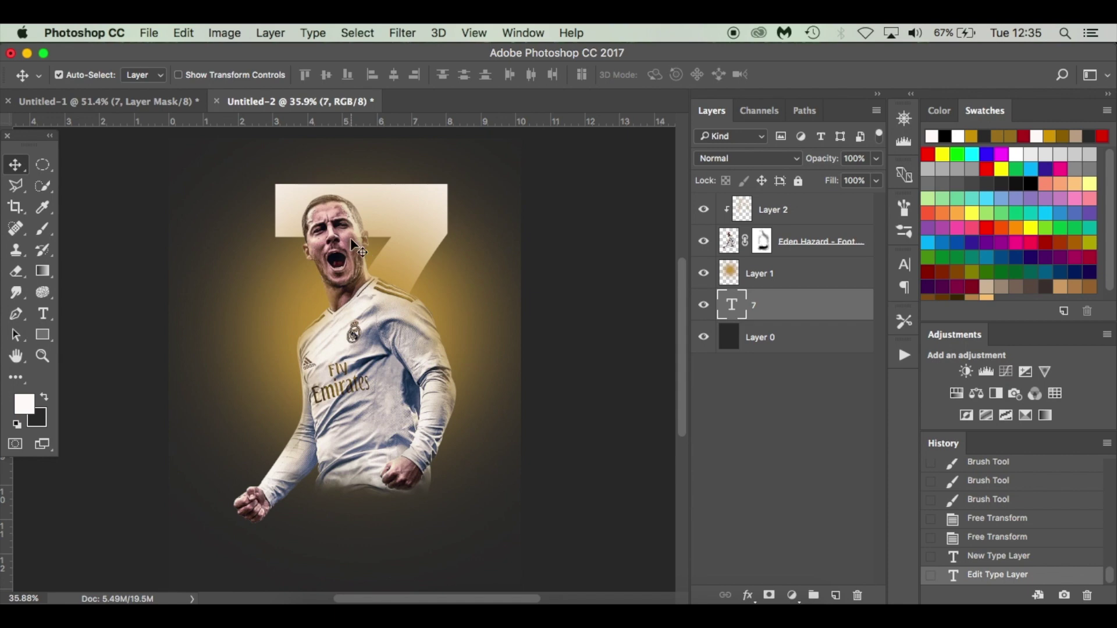
scroll(356, 244, up, 5)
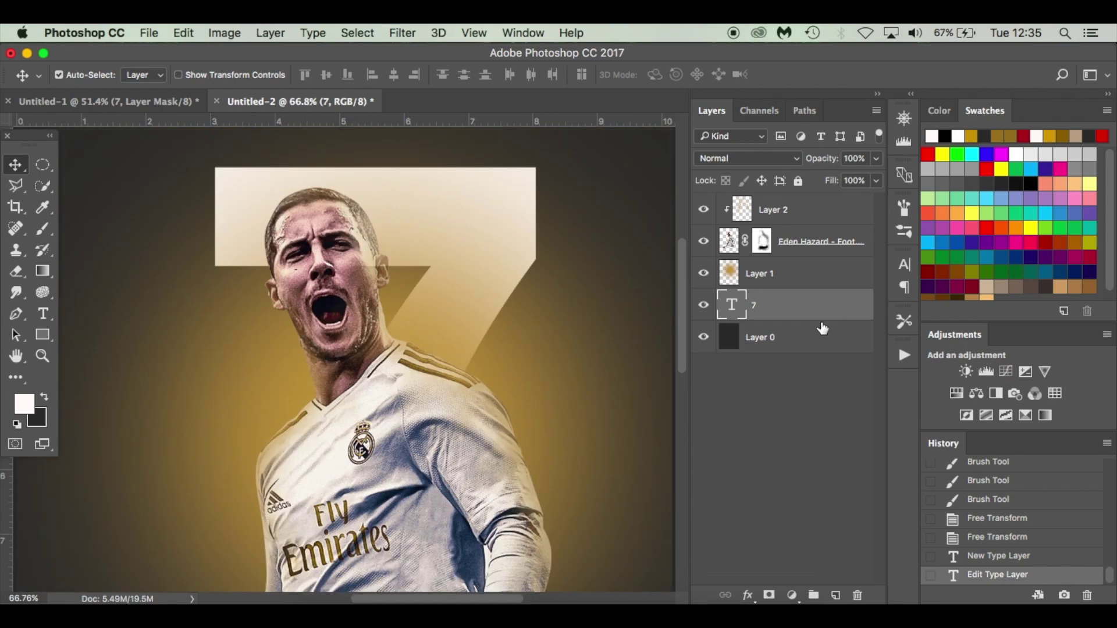
Step: Add a mask to the 7 layer and paint out the part near the face at 100% flow and opacity
click(769, 596)
key(x)
key(b)
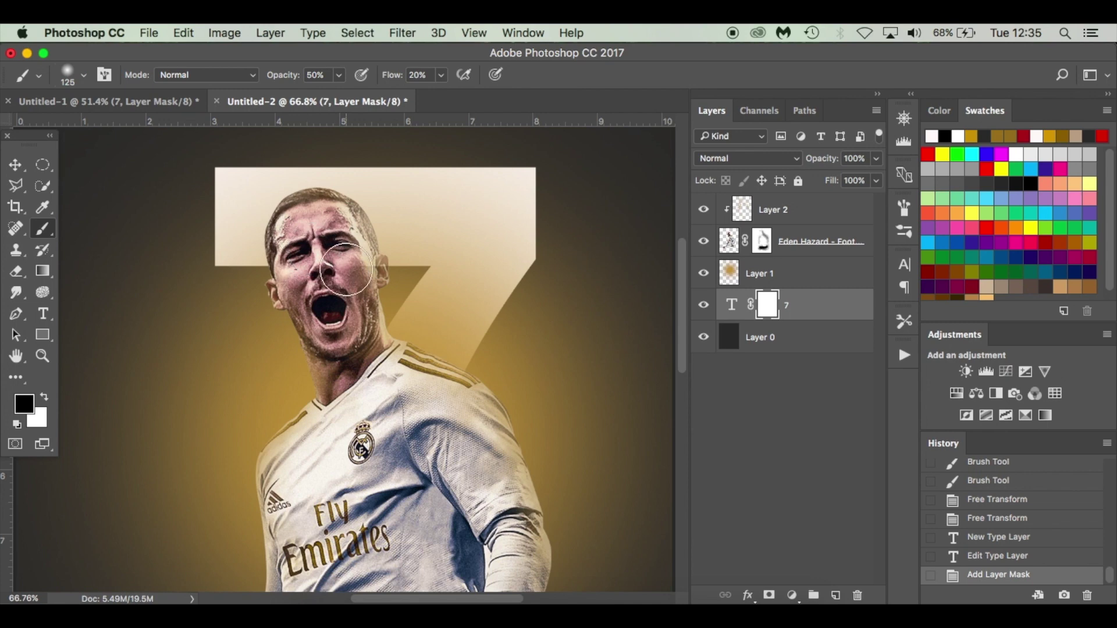
drag(346, 269, 342, 267)
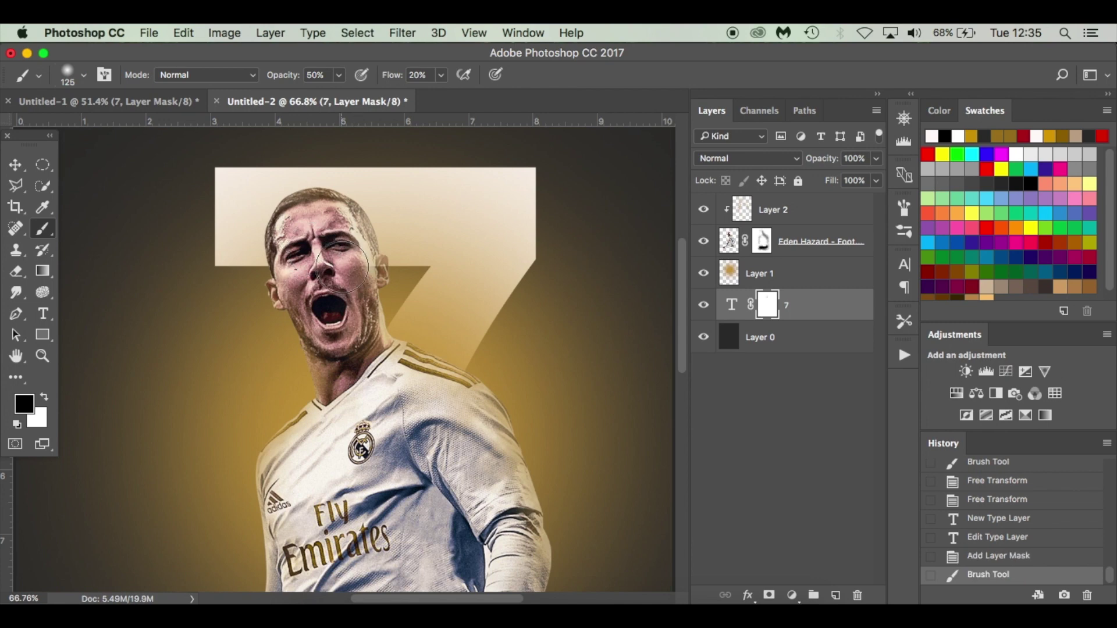
key(bracketleft)
drag(390, 74, 594, 82)
drag(285, 76, 338, 78)
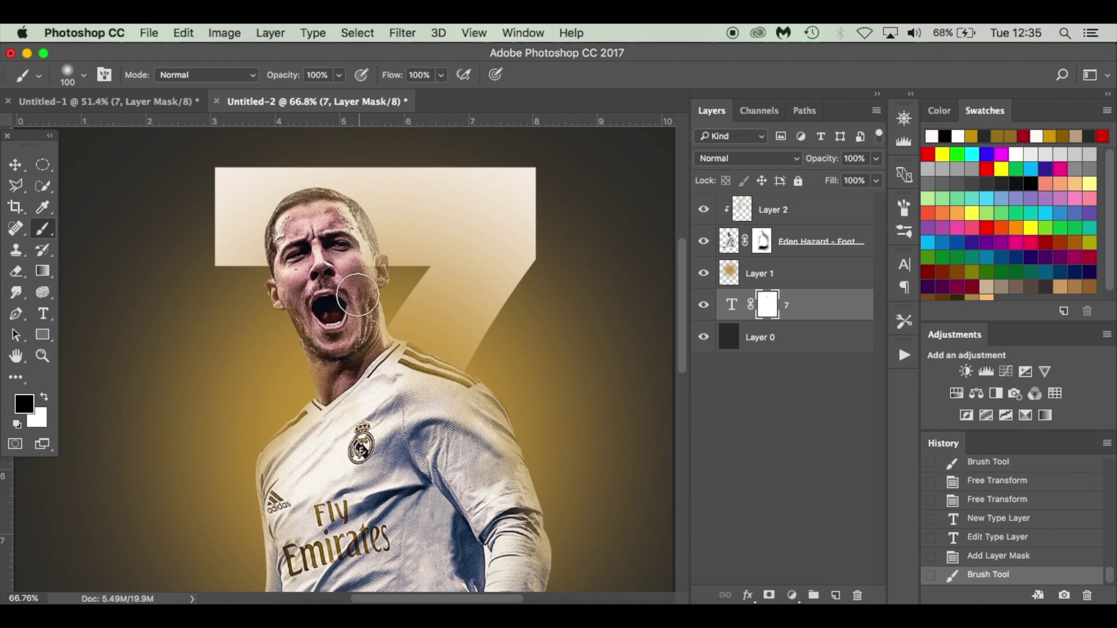
mouse_move(354, 269)
mouse_down()
mouse_move(354, 259)
mouse_move(354, 274)
mouse_up()
key(bracketleft)
key(bracketleft)
key(bracketleft)
key(bracketleft)
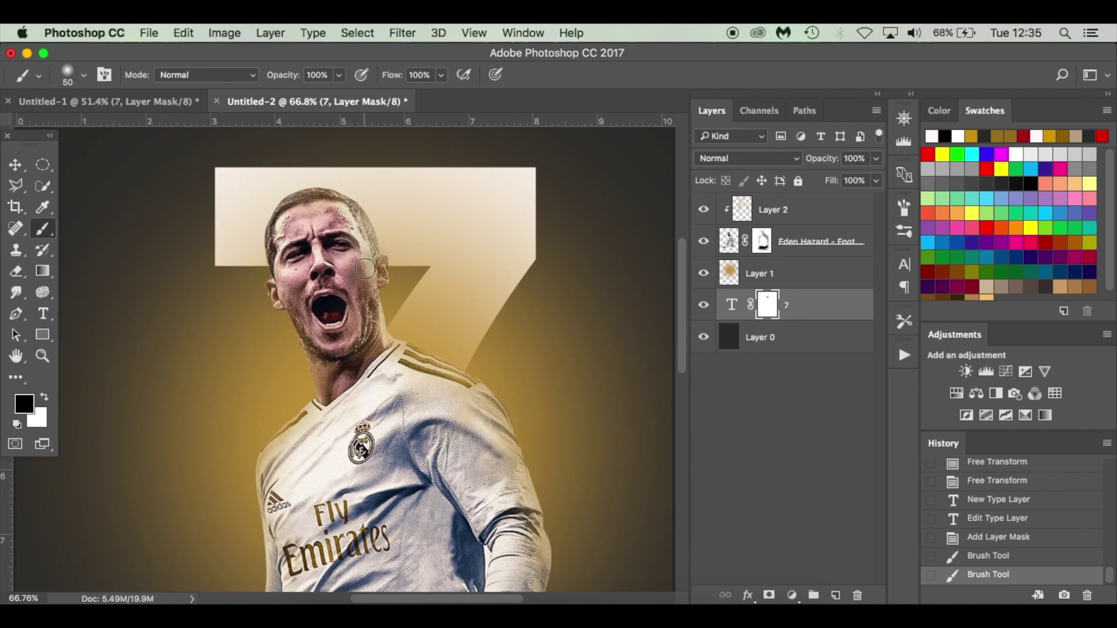
drag(361, 267, 342, 268)
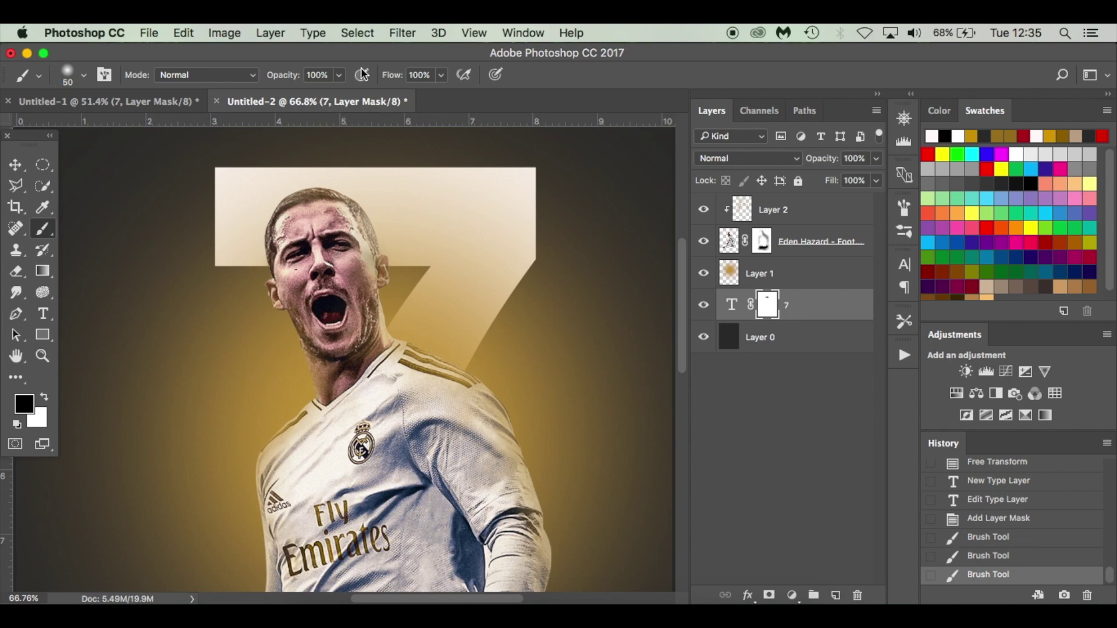
Step: At 55% opacity and lower flow, fade the 7's lower part and the area near the shoulder
drag(396, 75, 366, 78)
drag(291, 79, 256, 80)
click(387, 364)
scroll(387, 363, down, 4)
scroll(271, 495, down, 2)
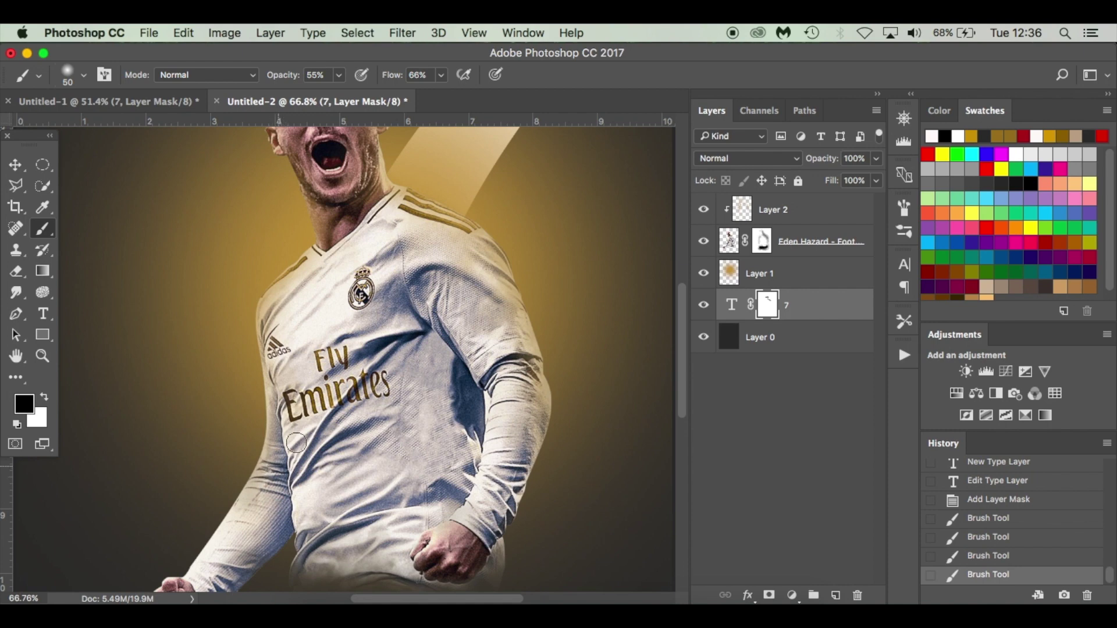
click(288, 383)
scroll(292, 378, up, 4)
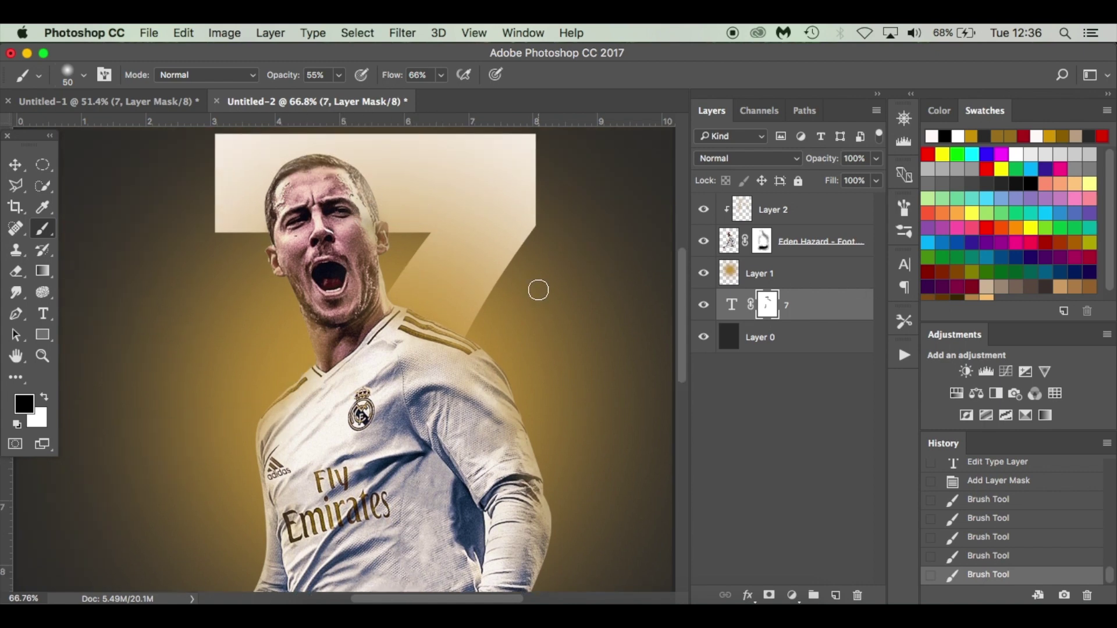
key(super+0)
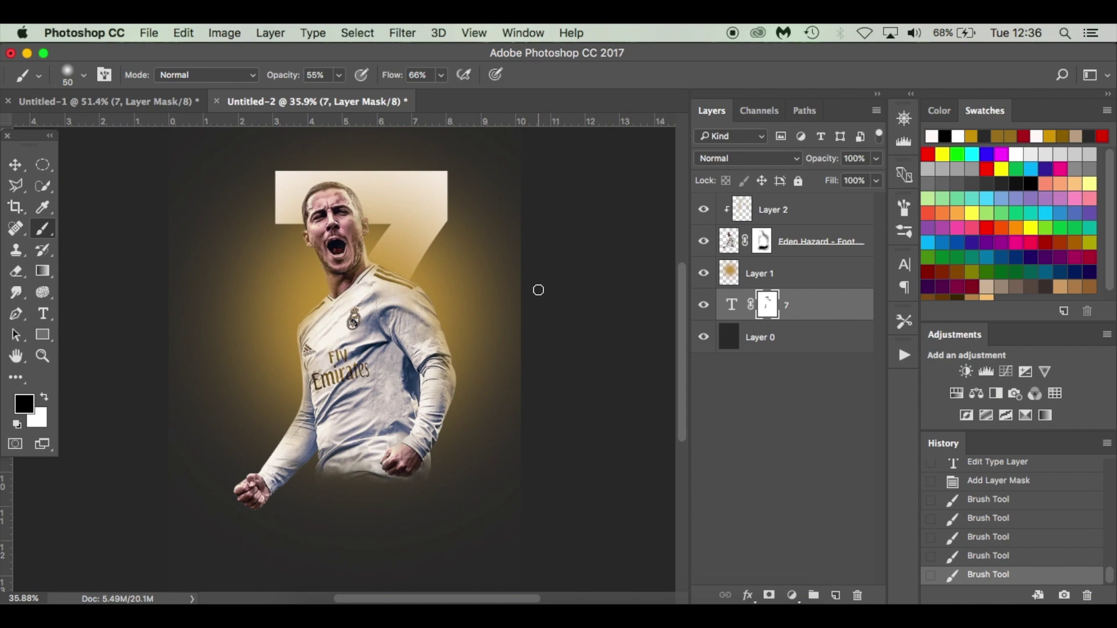
scroll(480, 332, up, 3)
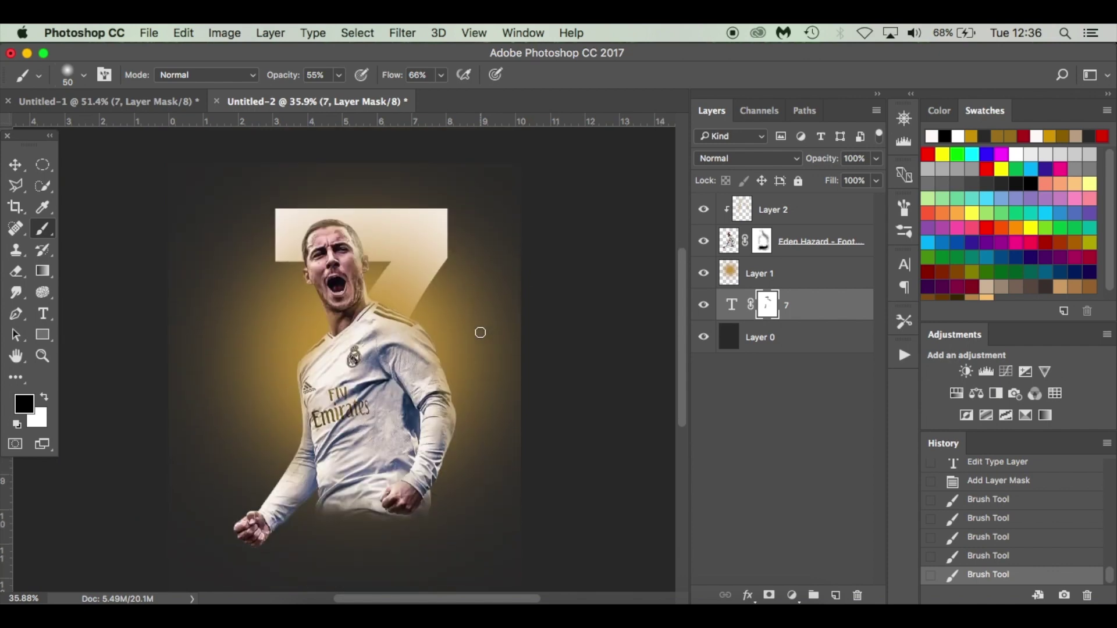
scroll(481, 332, down, 3)
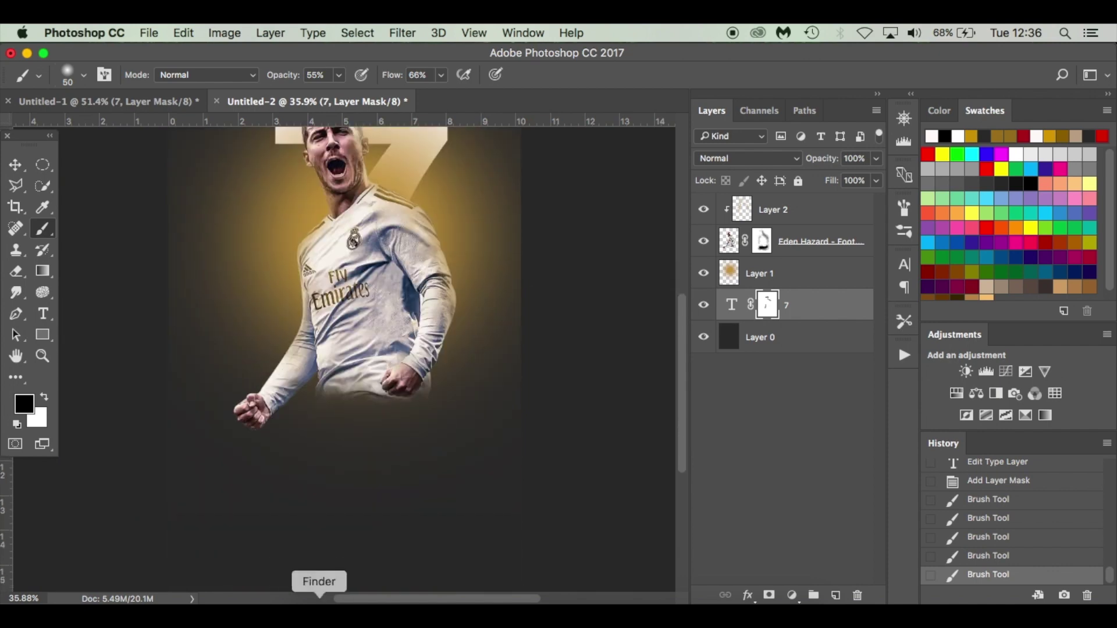
Step: Place the Real Madrid crest PNG, shrink it, and move it below the player
click(319, 602)
drag(725, 164, 336, 349)
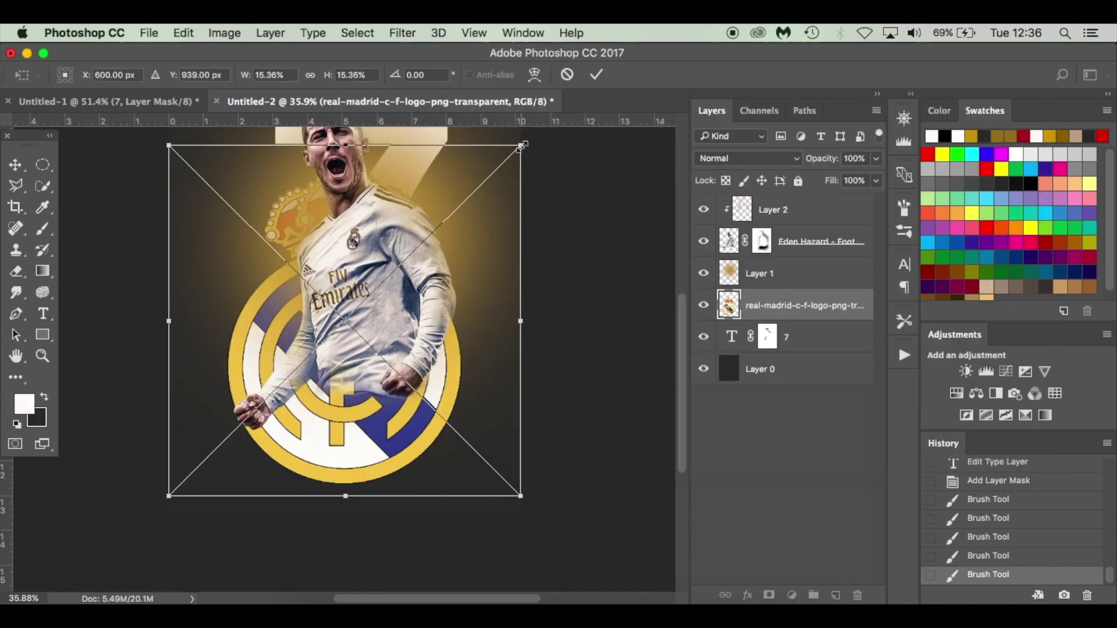
drag(522, 145, 416, 250)
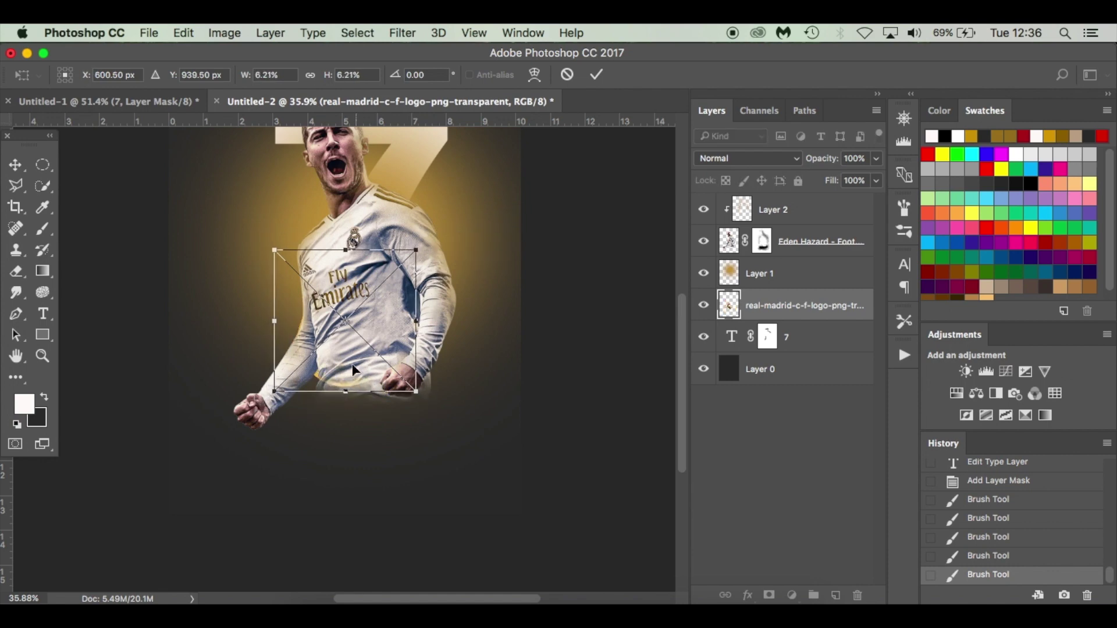
drag(340, 378, 335, 482)
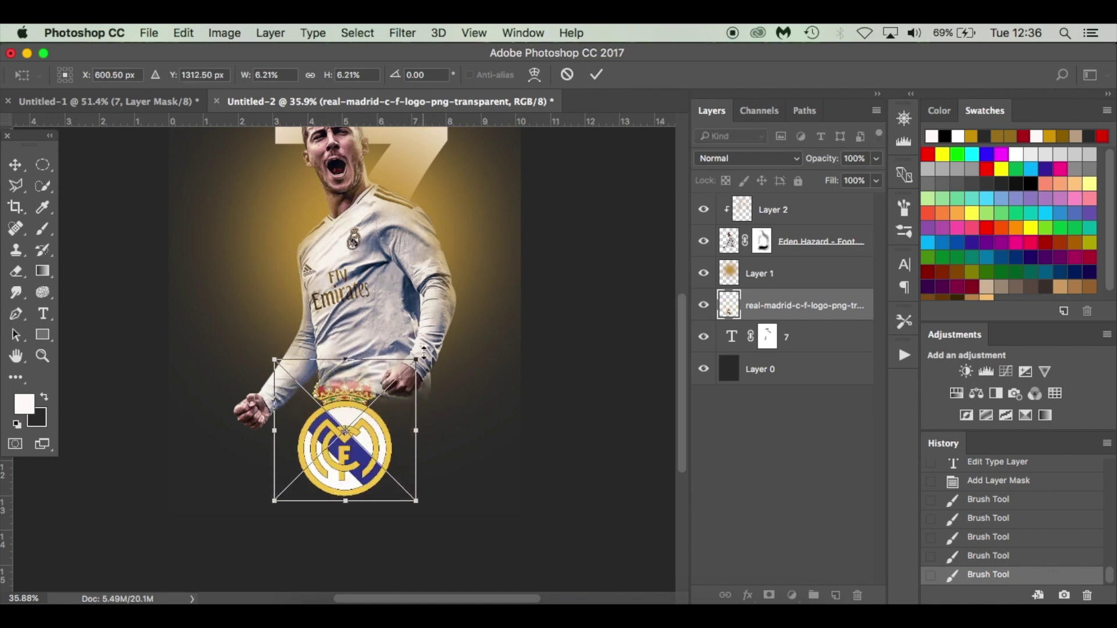
drag(418, 358, 351, 430)
key(Return)
Step: Add a vertical guide at the poster's centre and centre the crest on it
click(832, 372)
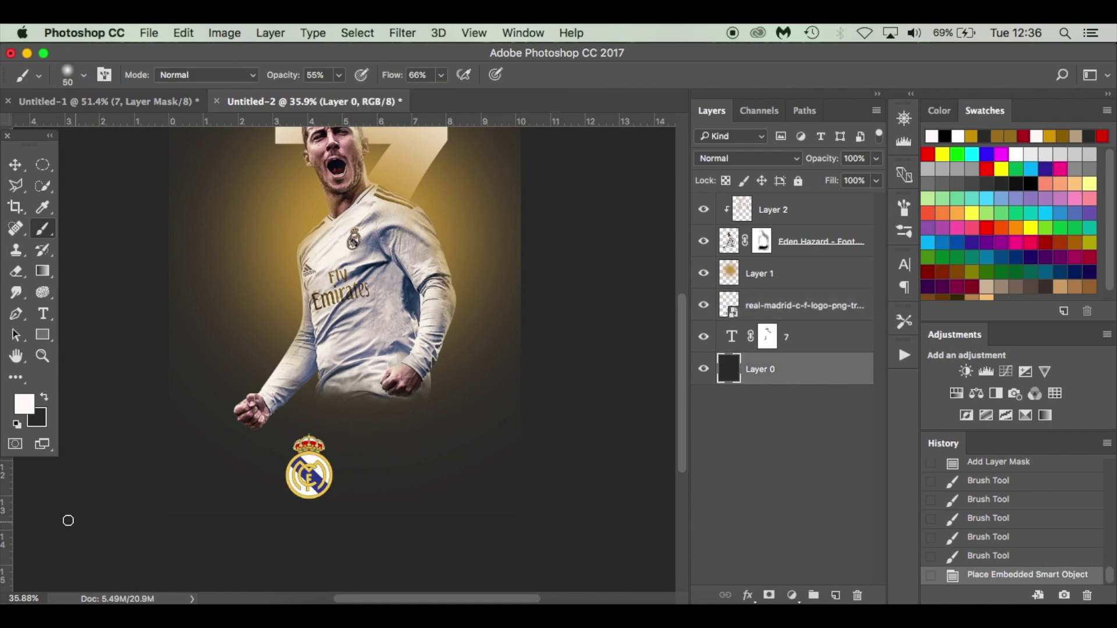
drag(10, 507, 345, 530)
key(v)
drag(315, 474, 351, 483)
scroll(351, 483, up, 3)
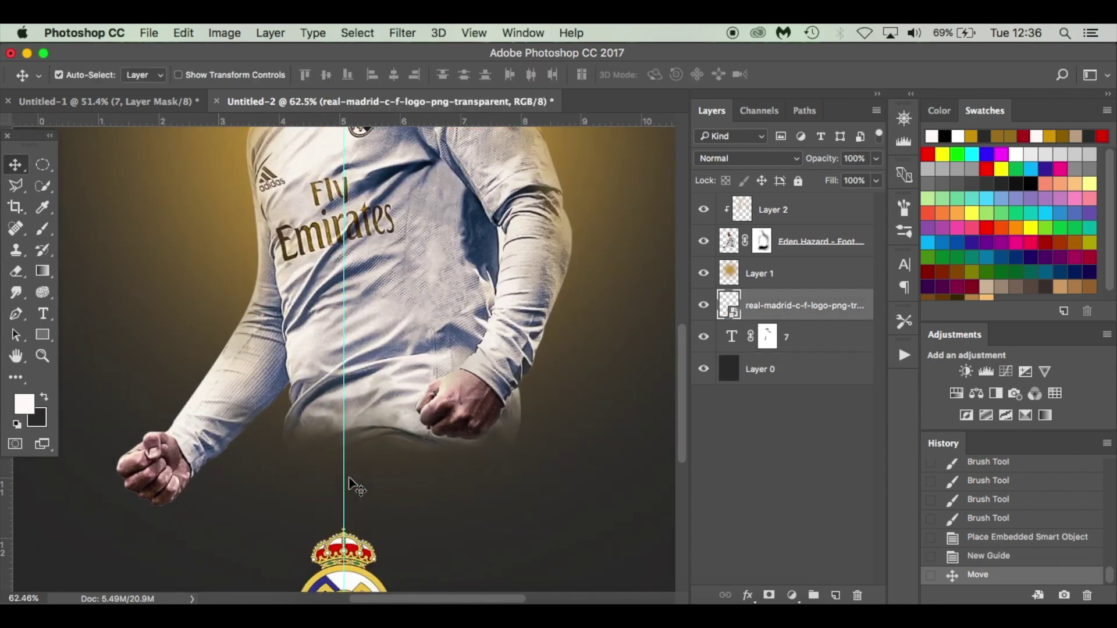
scroll(352, 484, down, 3)
Step: Shrink the crest further to 1.55% and nudge it slightly down
key(super+t)
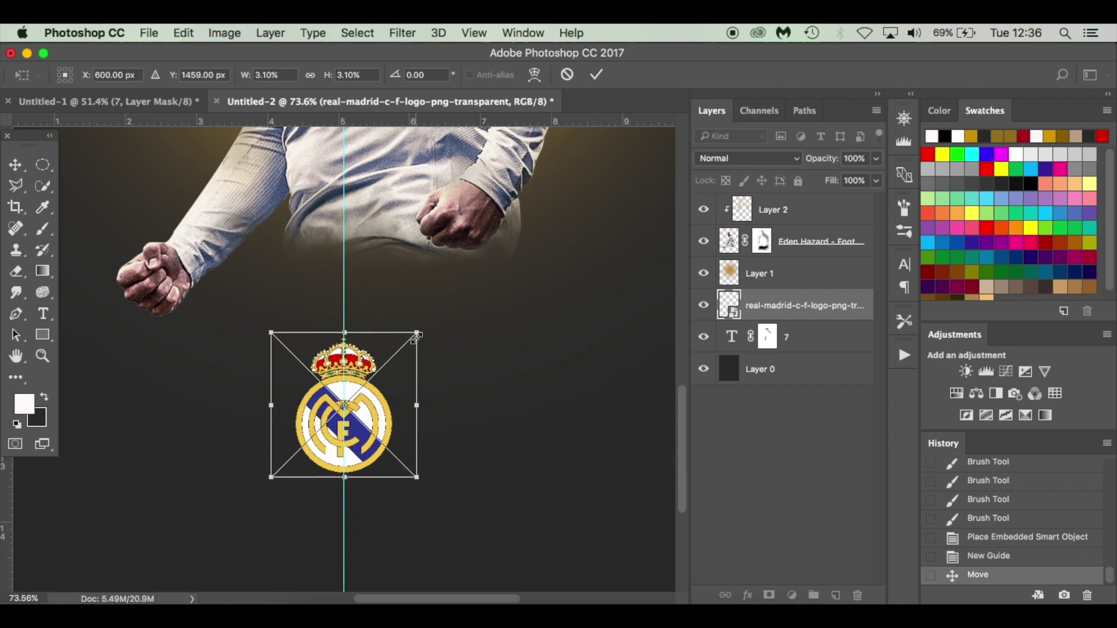
drag(416, 335, 388, 362)
drag(375, 407, 374, 433)
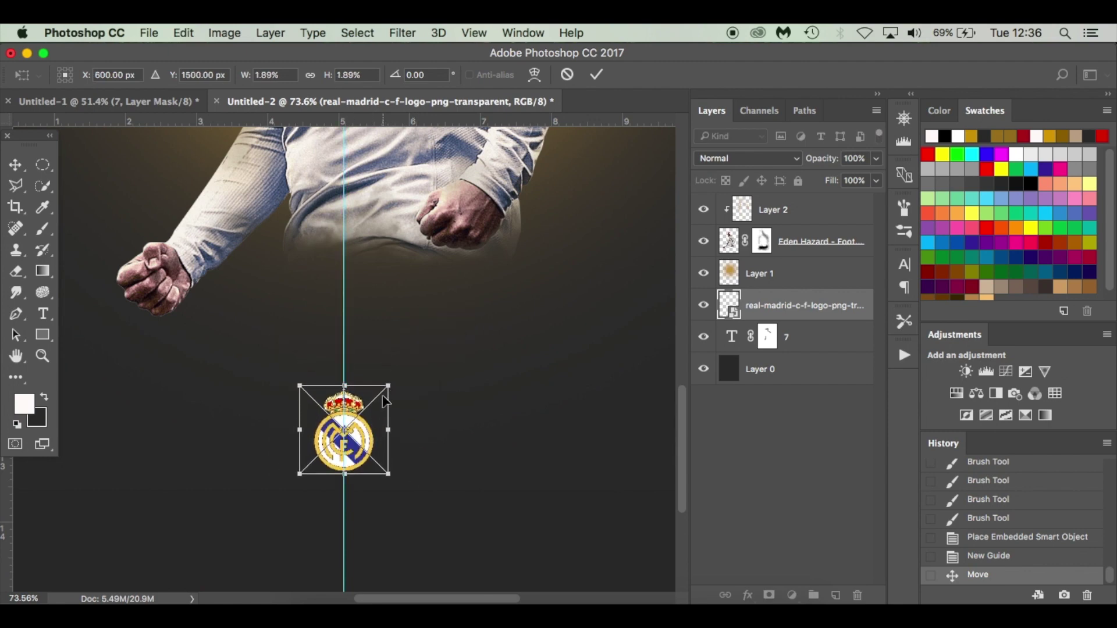
drag(383, 392, 381, 396)
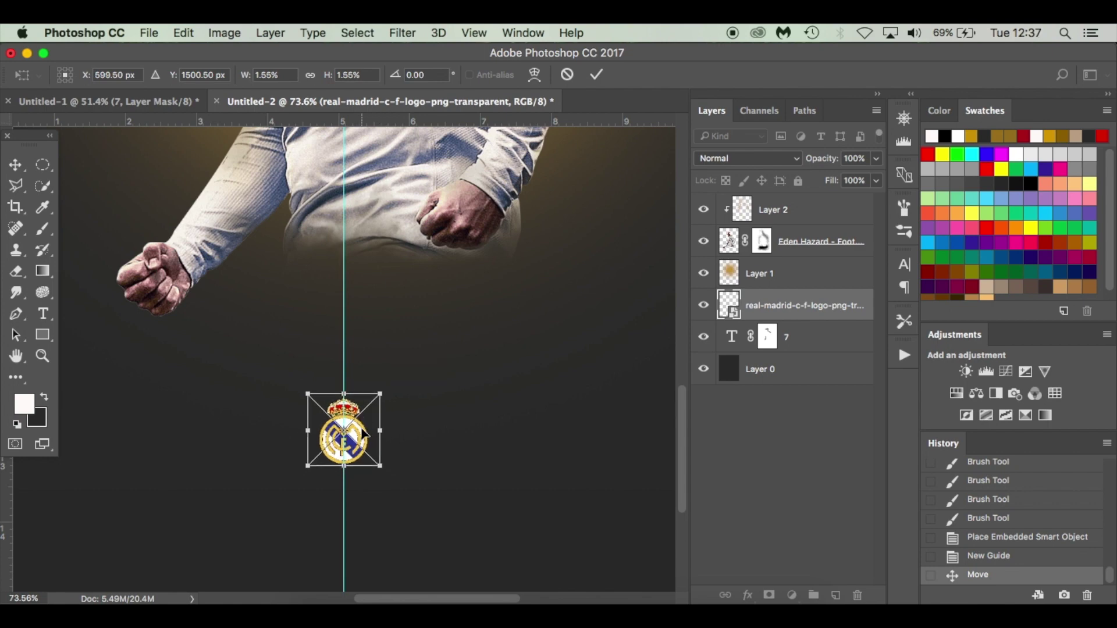
drag(361, 430, 362, 434)
key(Return)
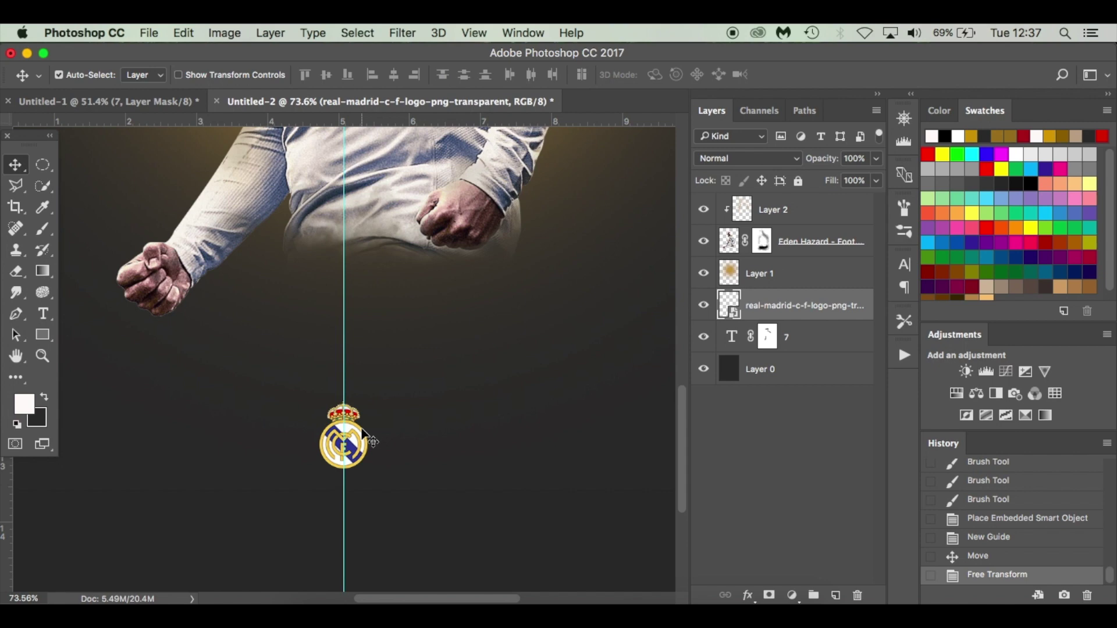
key(super+minus)
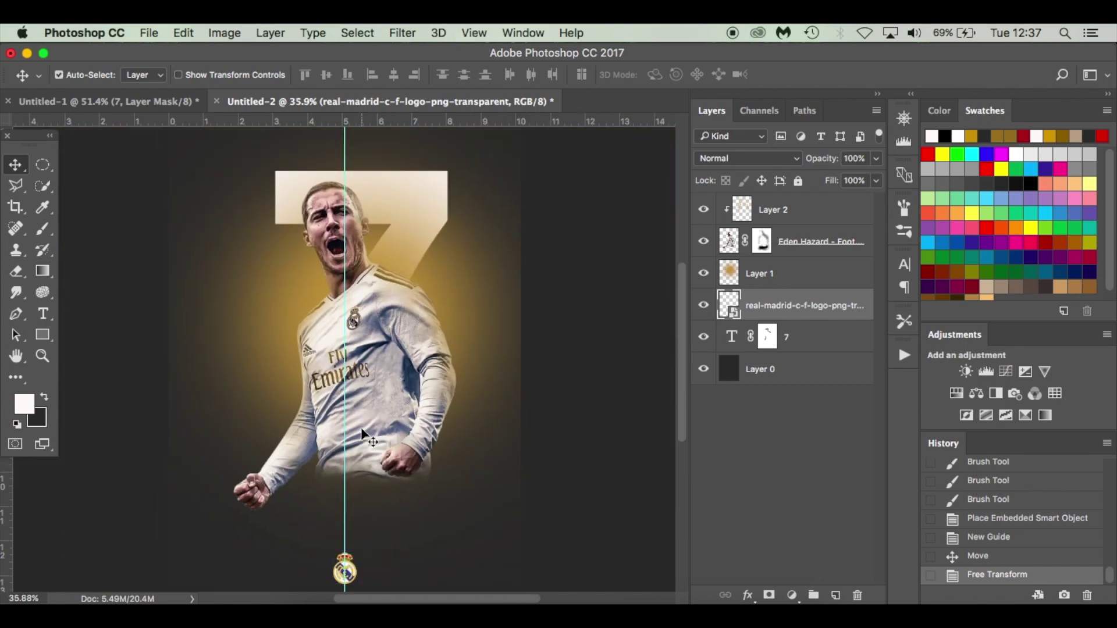
Step: Hide the centre guide with Cmd+; to view the clean poster
key(super+semicolon)
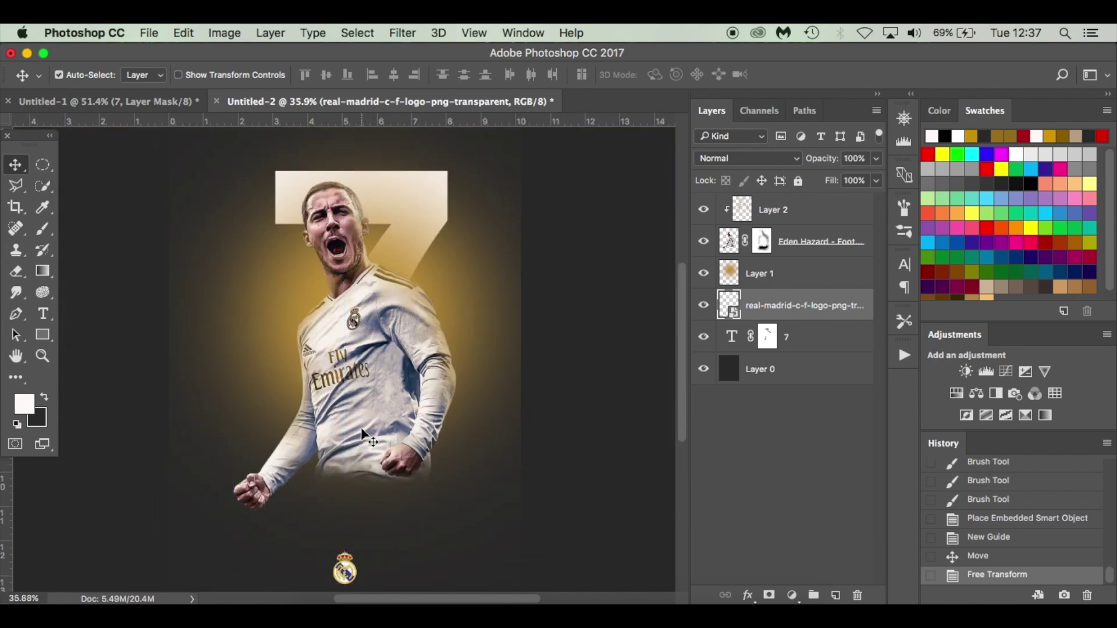